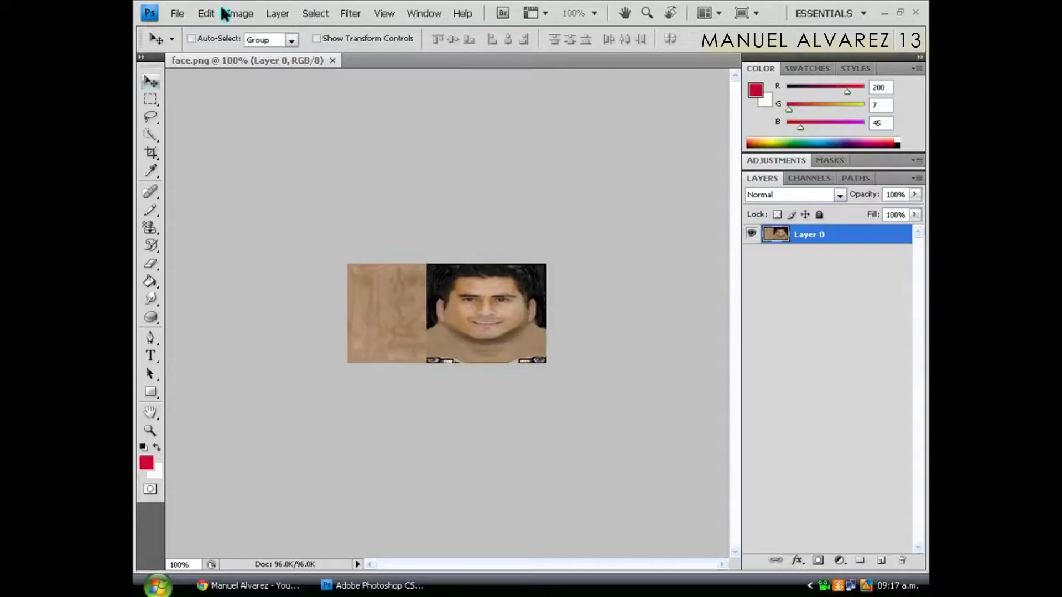
- Open the chicharo image from the desktop
{"action": "left_click", "coordinate": [177, 14]}
{"action": "left_click", "coordinate": [194, 45]}
{"action": "left_click", "coordinate": [376, 187]}
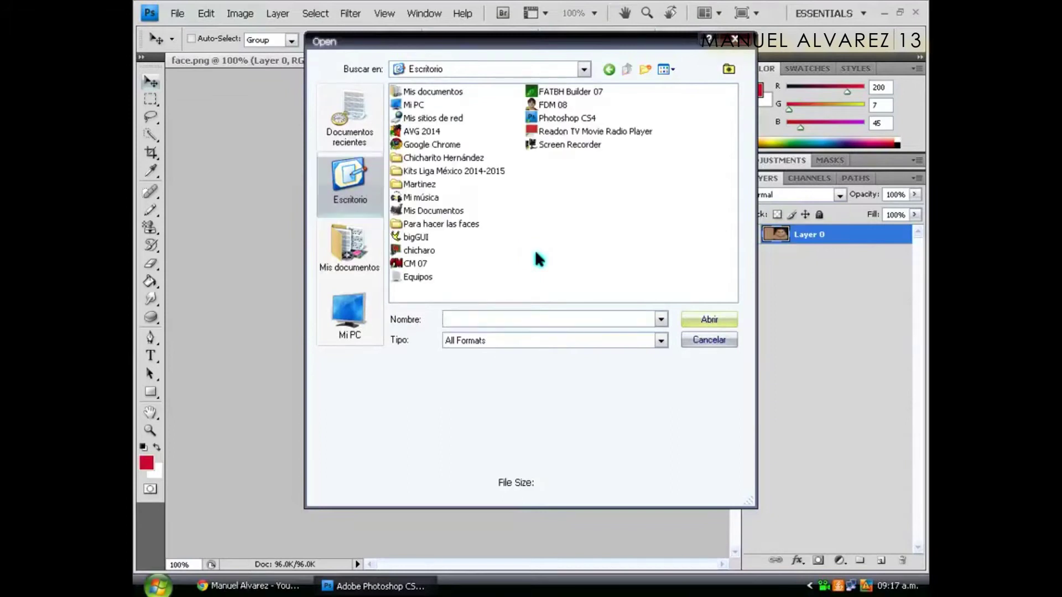
{"action": "left_click", "coordinate": [430, 253]}
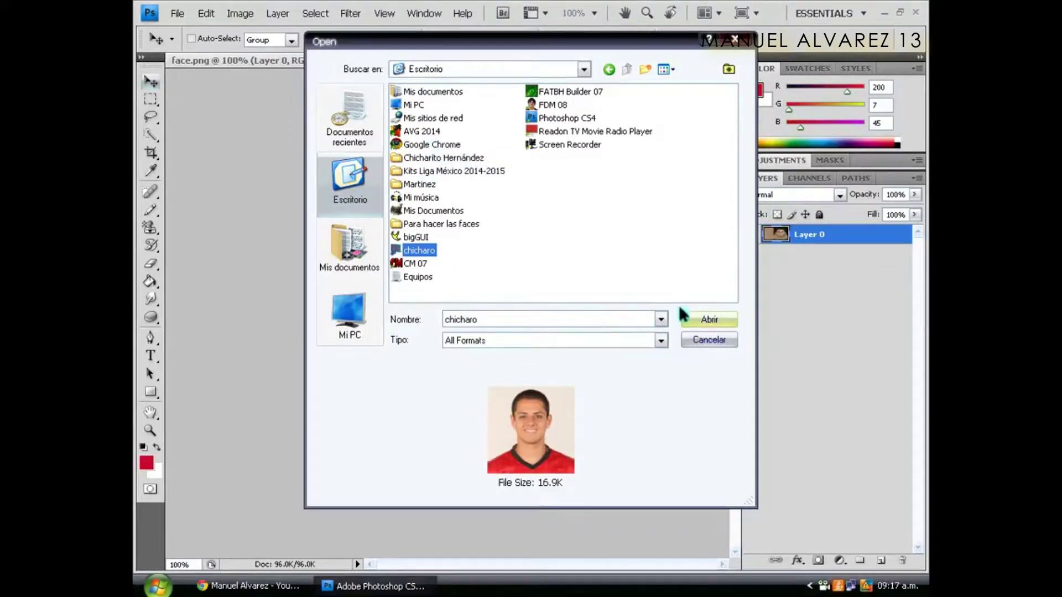
{"action": "left_click", "coordinate": [700, 318]}
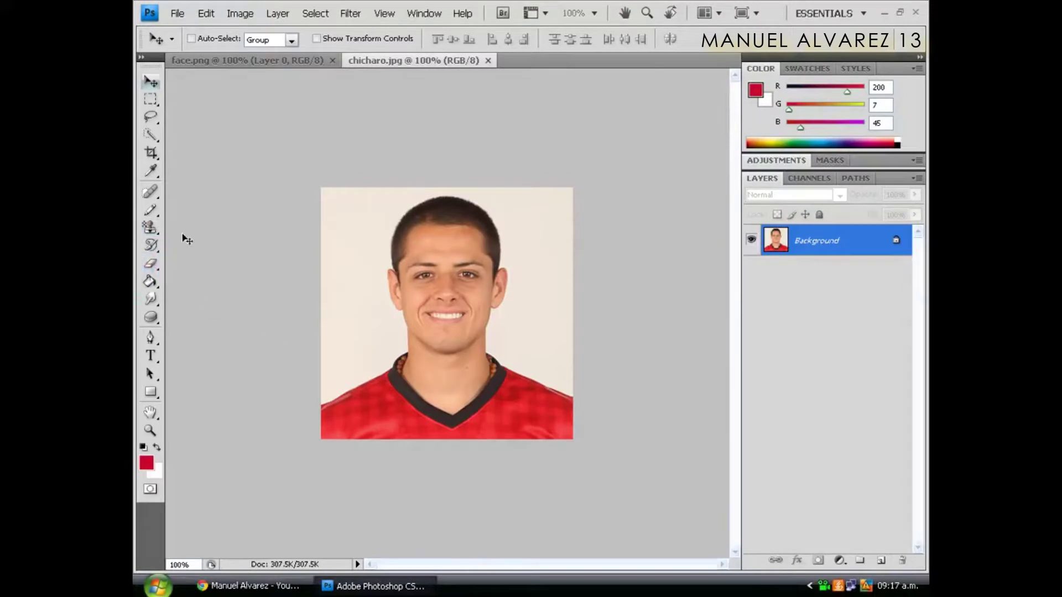
- Erase the light background around the player with the Magic Eraser at tolerance 32
{"action": "left_click", "coordinate": [148, 265]}
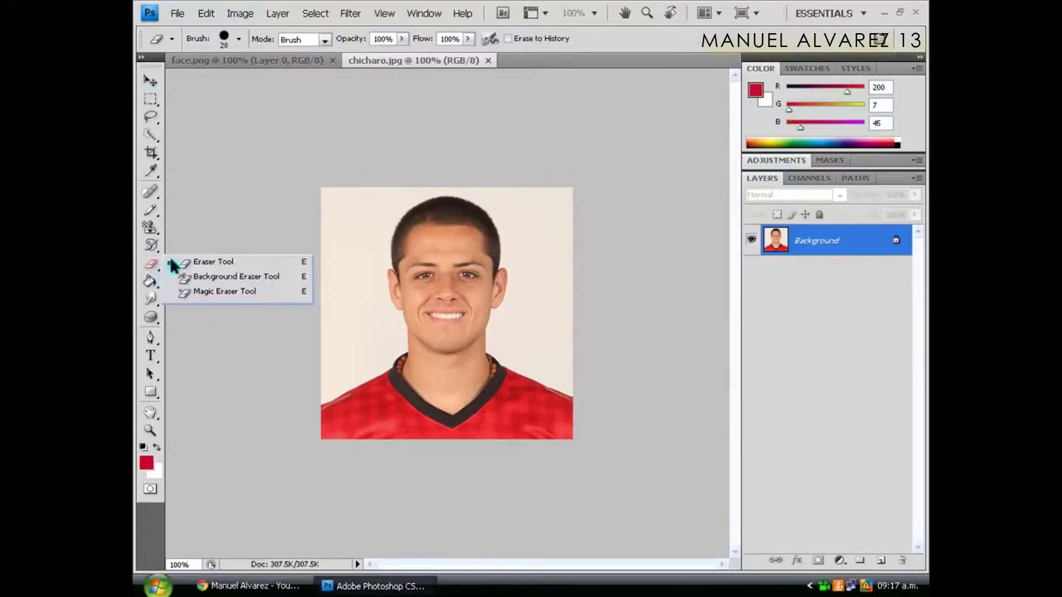
{"action": "left_click", "coordinate": [213, 291]}
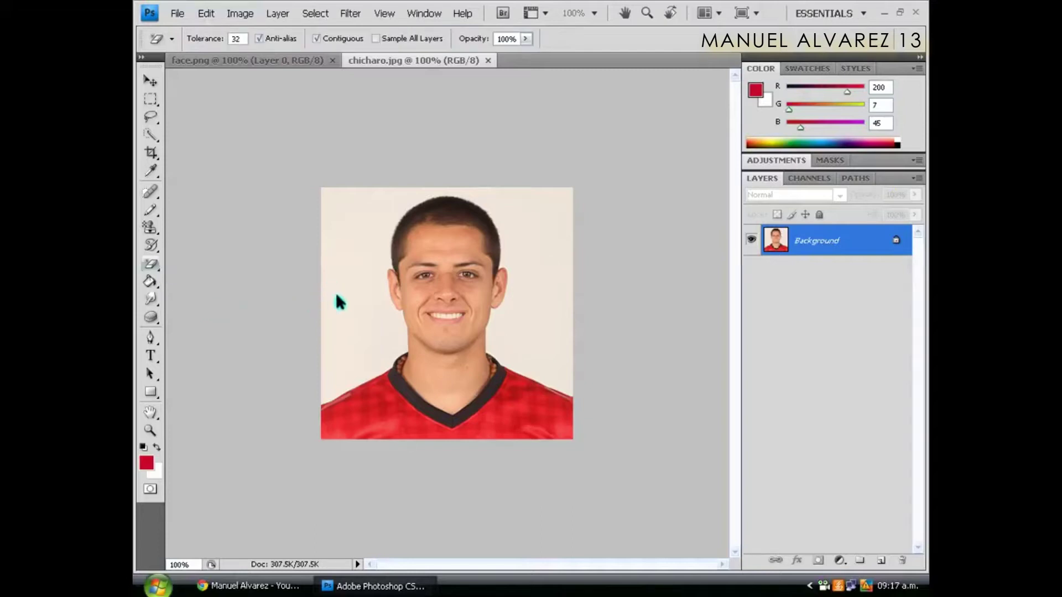
{"action": "left_click", "coordinate": [342, 316]}
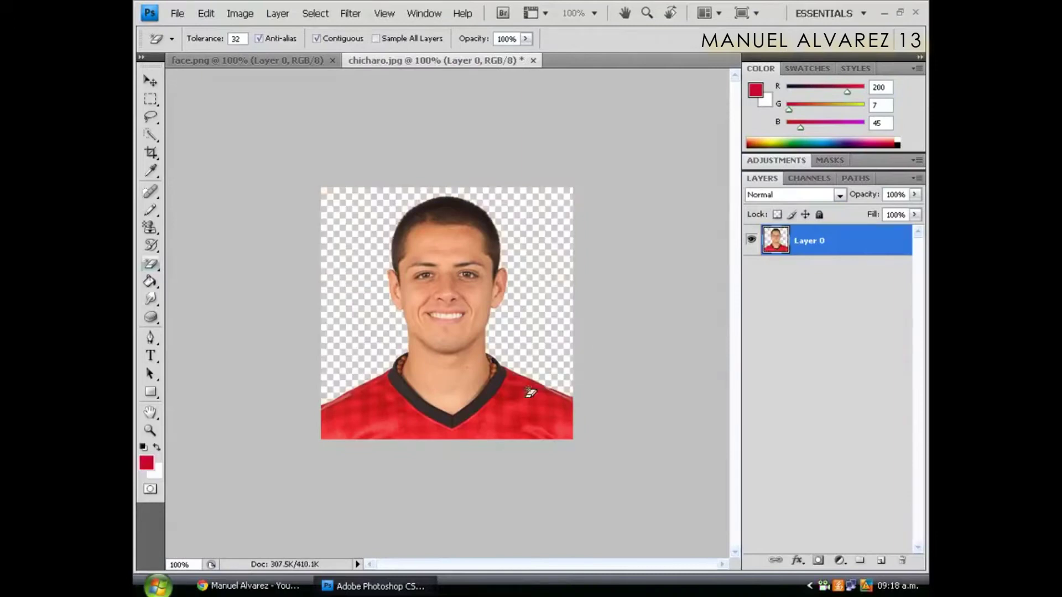
- Erase the red shirt and collar from the portrait using the Eraser with a 37 px brush
{"action": "right_click", "coordinate": [151, 264]}
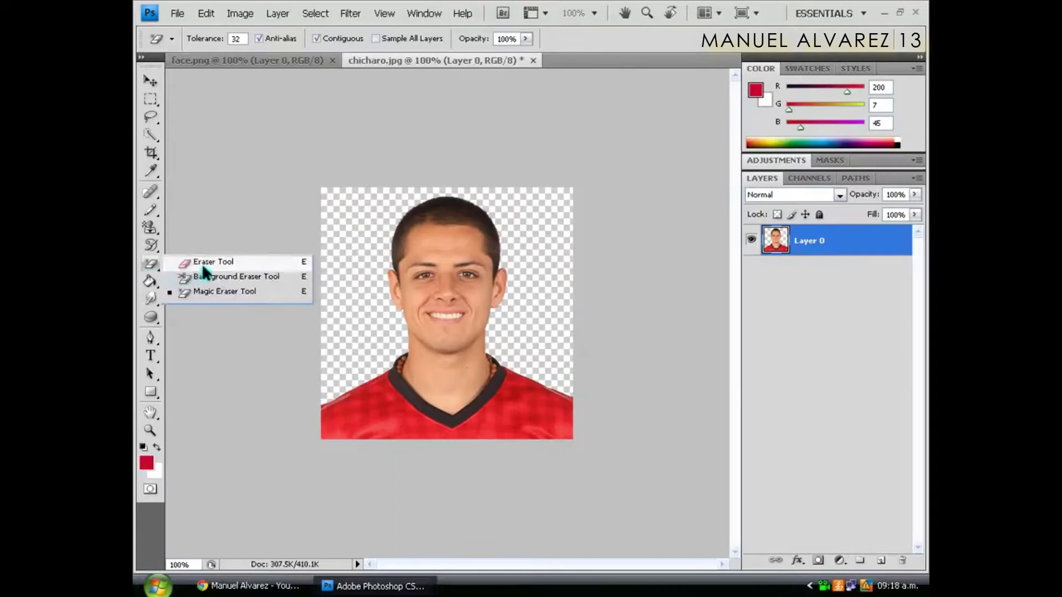
{"action": "left_click", "coordinate": [235, 267]}
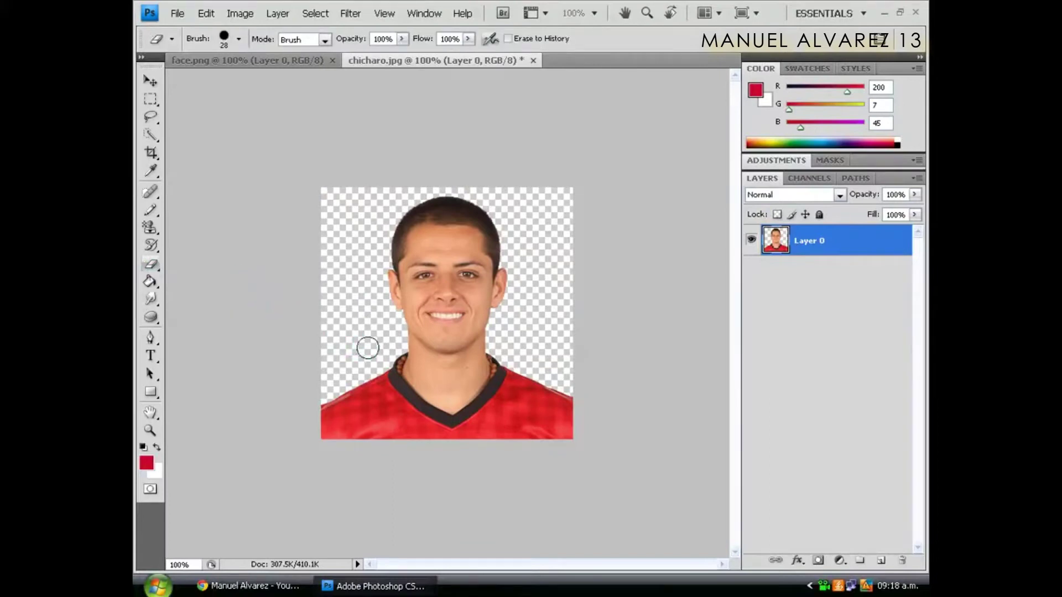
{"action": "right_click", "coordinate": [380, 357]}
{"action": "left_click_drag", "start_coordinate": [392, 366], "coordinate": [400, 365]}
{"action": "mouse_move", "coordinate": [325, 443]}
{"action": "left_mouse_down"}
{"action": "mouse_move", "coordinate": [320, 379]}
{"action": "mouse_move", "coordinate": [325, 433]}
{"action": "left_mouse_up"}
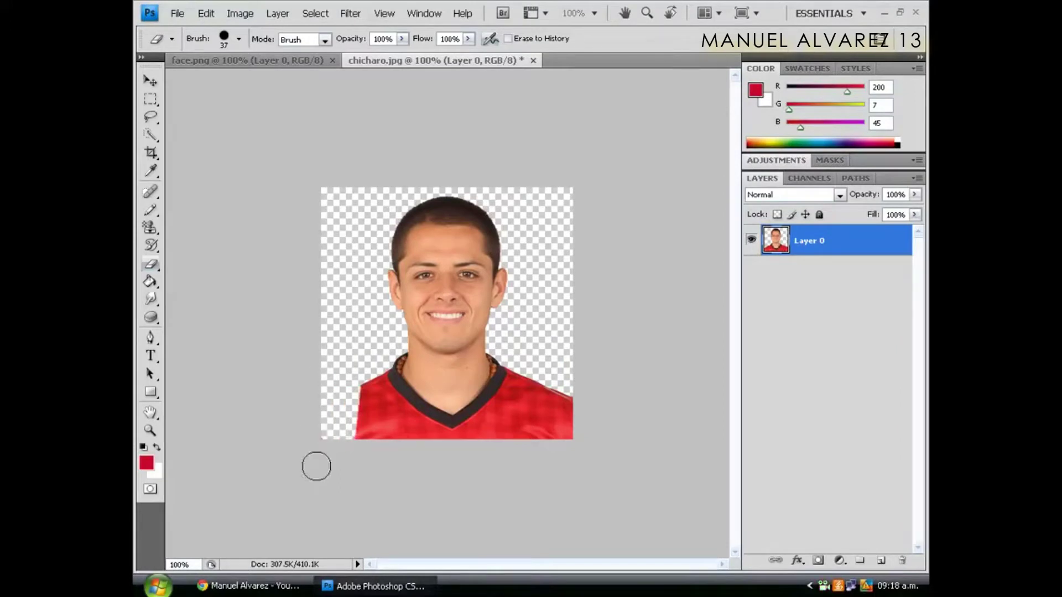
{"action": "left_click_drag", "start_coordinate": [351, 433], "coordinate": [422, 441]}
{"action": "mouse_move", "coordinate": [498, 452]}
{"action": "left_mouse_down"}
{"action": "mouse_move", "coordinate": [558, 440]}
{"action": "mouse_move", "coordinate": [565, 384]}
{"action": "mouse_move", "coordinate": [555, 377]}
{"action": "mouse_move", "coordinate": [570, 443]}
{"action": "mouse_move", "coordinate": [561, 407]}
{"action": "mouse_move", "coordinate": [570, 401]}
{"action": "mouse_move", "coordinate": [571, 459]}
{"action": "mouse_move", "coordinate": [557, 408]}
{"action": "mouse_move", "coordinate": [573, 397]}
{"action": "mouse_move", "coordinate": [557, 463]}
{"action": "mouse_move", "coordinate": [563, 410]}
{"action": "mouse_move", "coordinate": [558, 453]}
{"action": "mouse_move", "coordinate": [559, 432]}
{"action": "mouse_move", "coordinate": [522, 428]}
{"action": "left_mouse_up"}
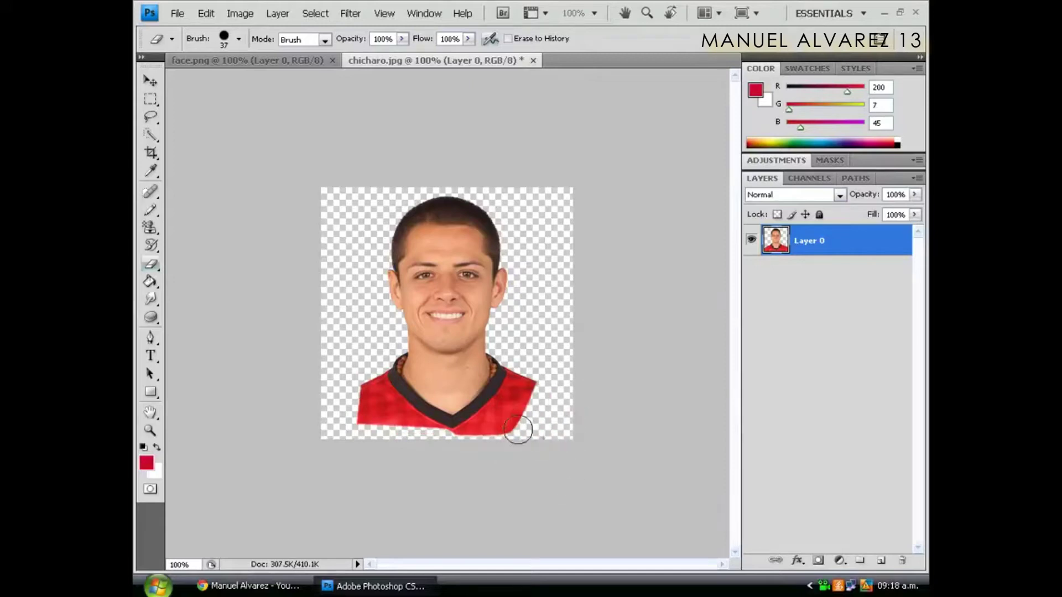
{"action": "mouse_move", "coordinate": [540, 381]}
{"action": "left_mouse_down"}
{"action": "mouse_move", "coordinate": [515, 422]}
{"action": "mouse_move", "coordinate": [537, 365]}
{"action": "mouse_move", "coordinate": [499, 430]}
{"action": "mouse_move", "coordinate": [530, 398]}
{"action": "mouse_move", "coordinate": [535, 378]}
{"action": "mouse_move", "coordinate": [498, 437]}
{"action": "mouse_move", "coordinate": [532, 373]}
{"action": "mouse_move", "coordinate": [481, 444]}
{"action": "mouse_move", "coordinate": [521, 382]}
{"action": "mouse_move", "coordinate": [457, 443]}
{"action": "mouse_move", "coordinate": [520, 369]}
{"action": "mouse_move", "coordinate": [455, 431]}
{"action": "mouse_move", "coordinate": [518, 367]}
{"action": "mouse_move", "coordinate": [469, 412]}
{"action": "mouse_move", "coordinate": [353, 418]}
{"action": "mouse_move", "coordinate": [469, 418]}
{"action": "mouse_move", "coordinate": [370, 417]}
{"action": "mouse_move", "coordinate": [383, 400]}
{"action": "mouse_move", "coordinate": [359, 374]}
{"action": "mouse_move", "coordinate": [404, 420]}
{"action": "mouse_move", "coordinate": [352, 380]}
{"action": "mouse_move", "coordinate": [385, 398]}
{"action": "mouse_move", "coordinate": [357, 371]}
{"action": "mouse_move", "coordinate": [375, 403]}
{"action": "mouse_move", "coordinate": [362, 404]}
{"action": "mouse_move", "coordinate": [364, 383]}
{"action": "mouse_move", "coordinate": [356, 413]}
{"action": "mouse_move", "coordinate": [360, 400]}
{"action": "mouse_move", "coordinate": [410, 407]}
{"action": "mouse_move", "coordinate": [381, 367]}
{"action": "mouse_move", "coordinate": [431, 413]}
{"action": "mouse_move", "coordinate": [388, 368]}
{"action": "mouse_move", "coordinate": [416, 413]}
{"action": "mouse_move", "coordinate": [462, 409]}
{"action": "mouse_move", "coordinate": [500, 369]}
{"action": "left_mouse_up"}
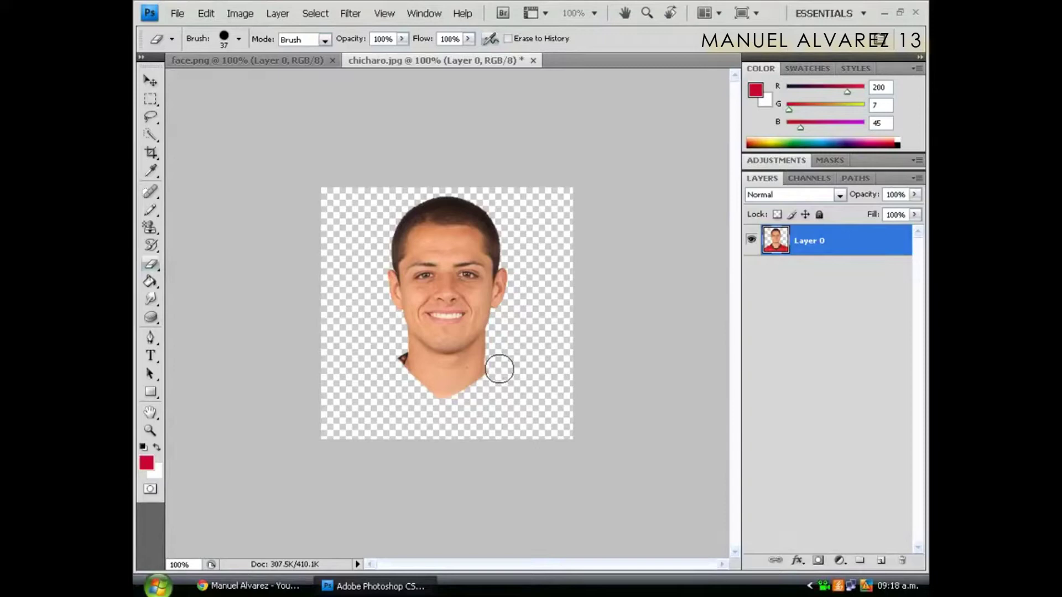
- Erase the lower neck and remaining collar bits so the neck ends in a nearly straight edge just below the chin
{"action": "left_click_drag", "start_coordinate": [499, 369], "coordinate": [500, 373]}
{"action": "left_click", "coordinate": [394, 365], "text": "shift"}
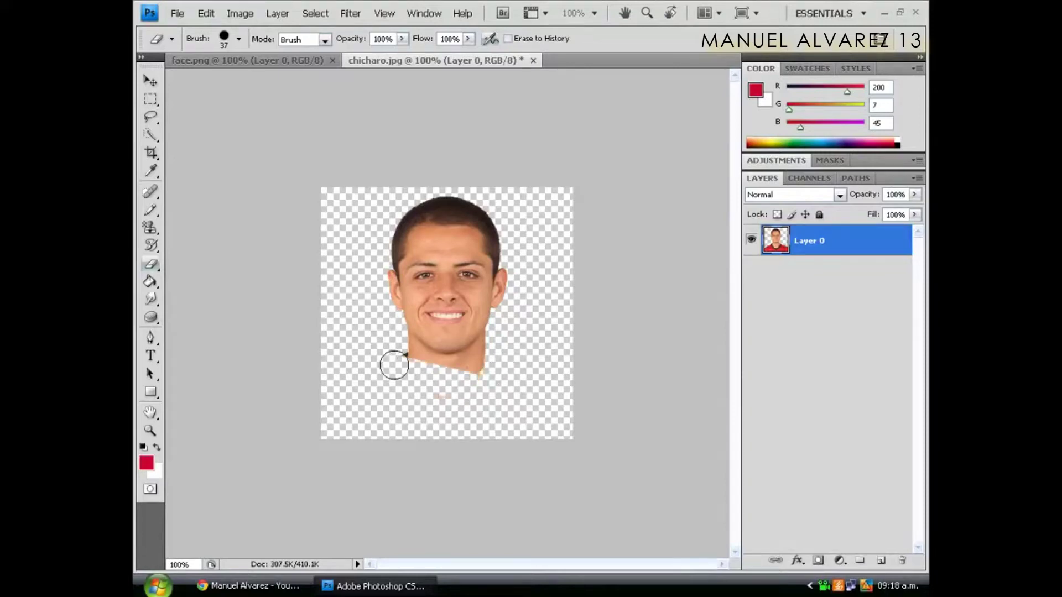
{"action": "mouse_move", "coordinate": [410, 382]}
{"action": "left_mouse_down"}
{"action": "mouse_move", "coordinate": [464, 391]}
{"action": "mouse_move", "coordinate": [498, 363]}
{"action": "mouse_move", "coordinate": [441, 377]}
{"action": "mouse_move", "coordinate": [410, 375]}
{"action": "mouse_move", "coordinate": [490, 371]}
{"action": "mouse_move", "coordinate": [396, 372]}
{"action": "left_mouse_up"}
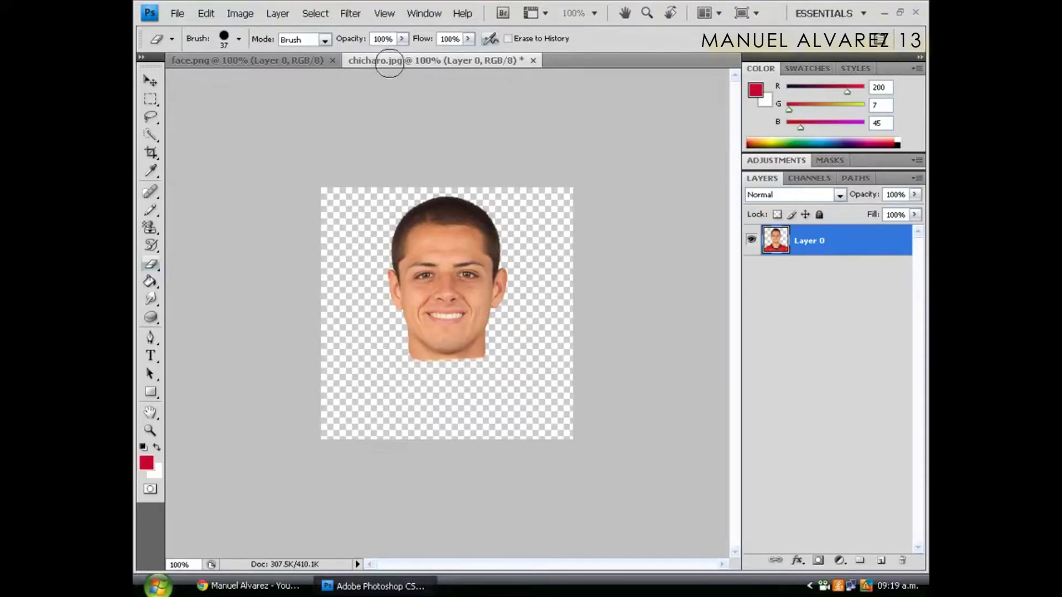
- Float the chicharo.jpg window beside face.png and enclose the whole head in a rectangular marquee selection
{"action": "left_click", "coordinate": [150, 83]}
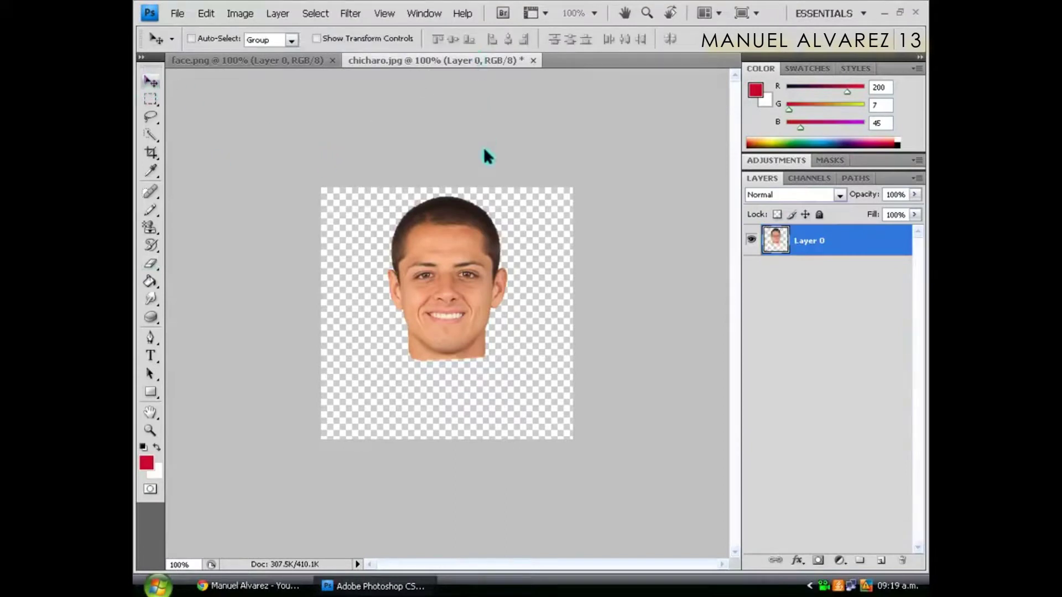
{"action": "left_click_drag", "start_coordinate": [485, 180], "coordinate": [750, 160]}
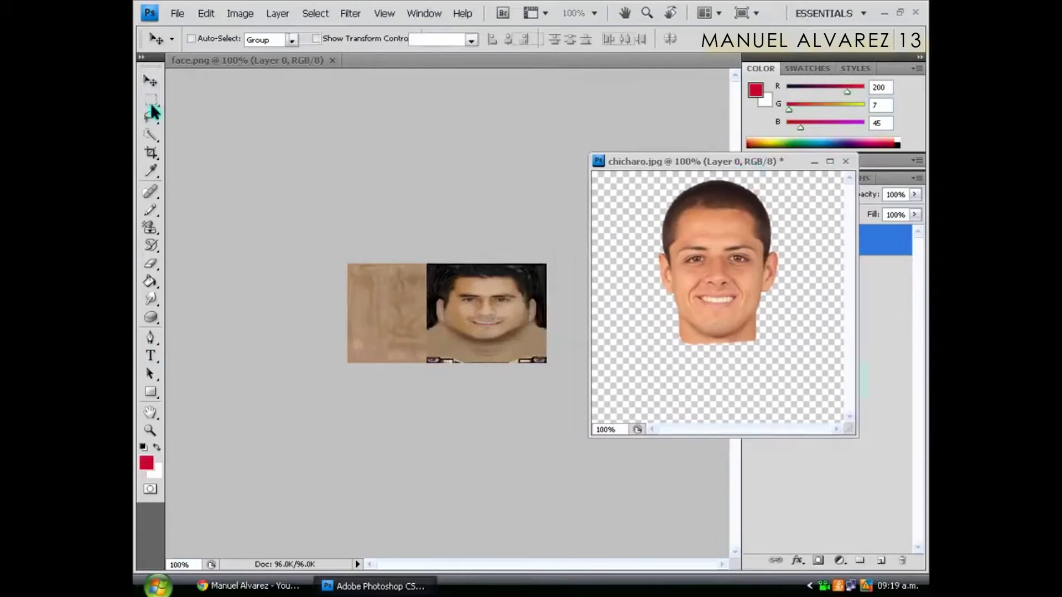
{"action": "key", "text": "m"}
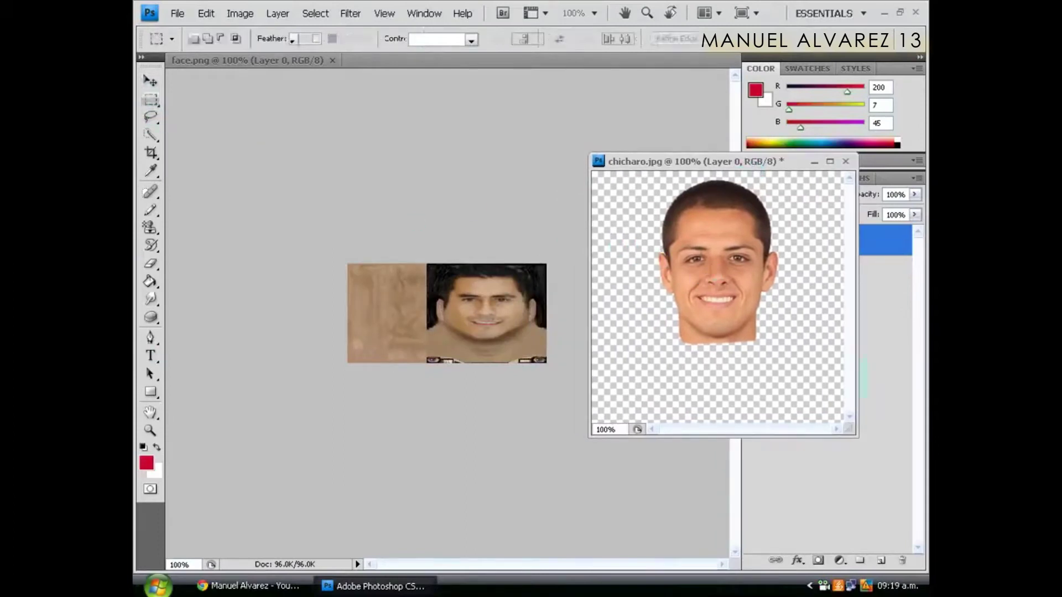
{"action": "left_click", "coordinate": [150, 101]}
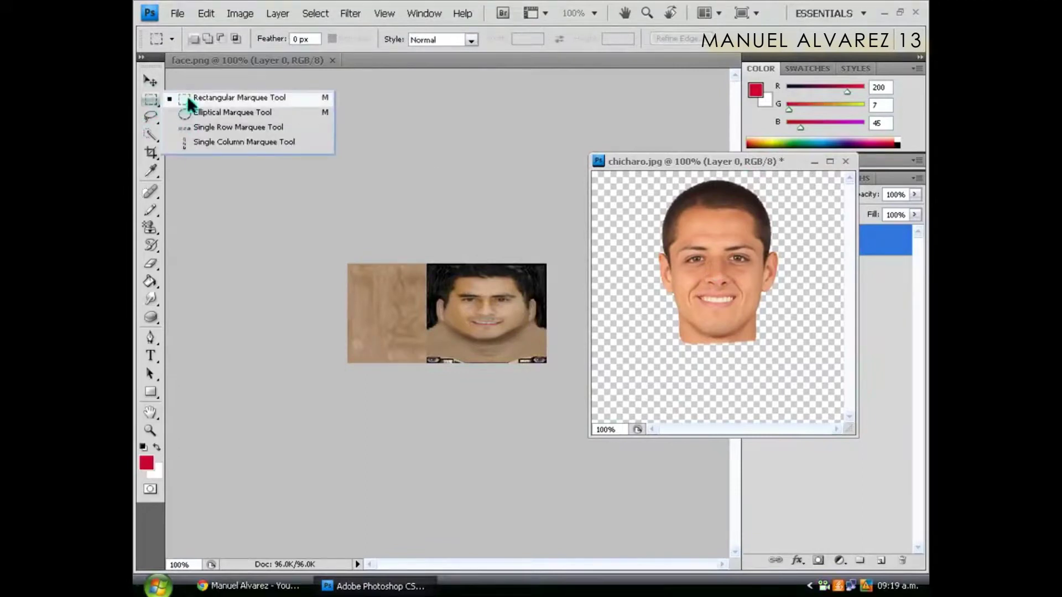
{"action": "left_click", "coordinate": [188, 98]}
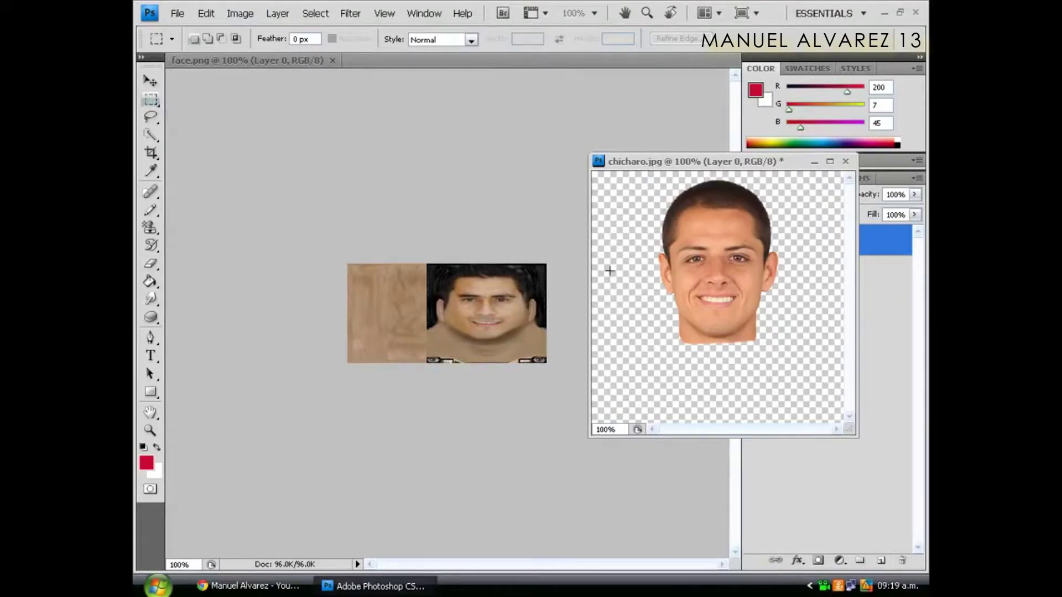
{"action": "left_click_drag", "start_coordinate": [642, 180], "coordinate": [776, 348]}
{"action": "left_click", "coordinate": [788, 348]}
{"action": "key", "text": "ctrl+z"}
- Move the selected head into face.png as a new layer and shift it so the hair top is inside the canvas
{"action": "left_click", "coordinate": [151, 83]}
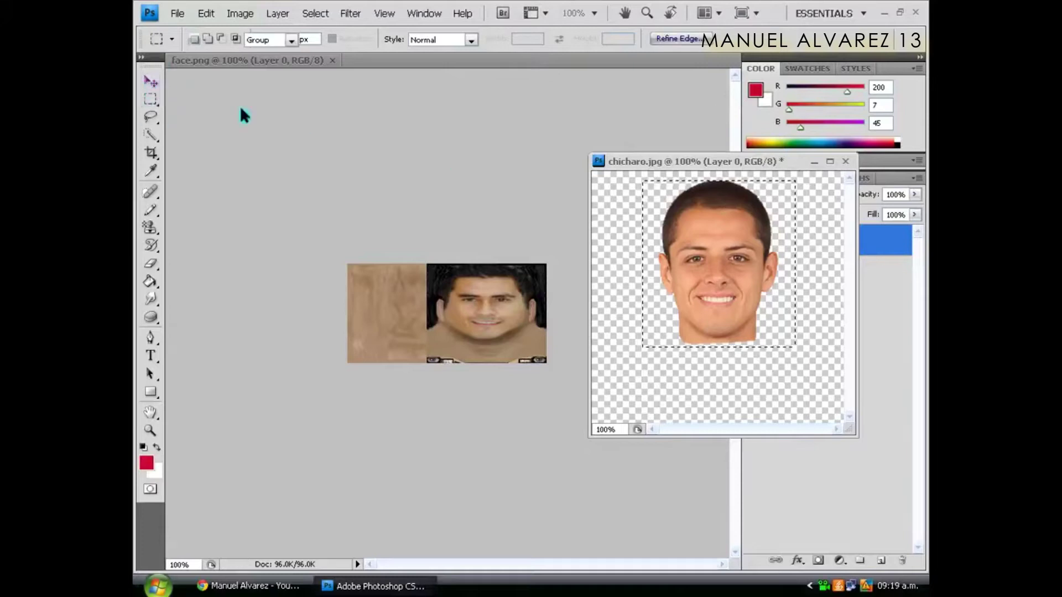
{"action": "left_click_drag", "start_coordinate": [682, 264], "coordinate": [427, 310]}
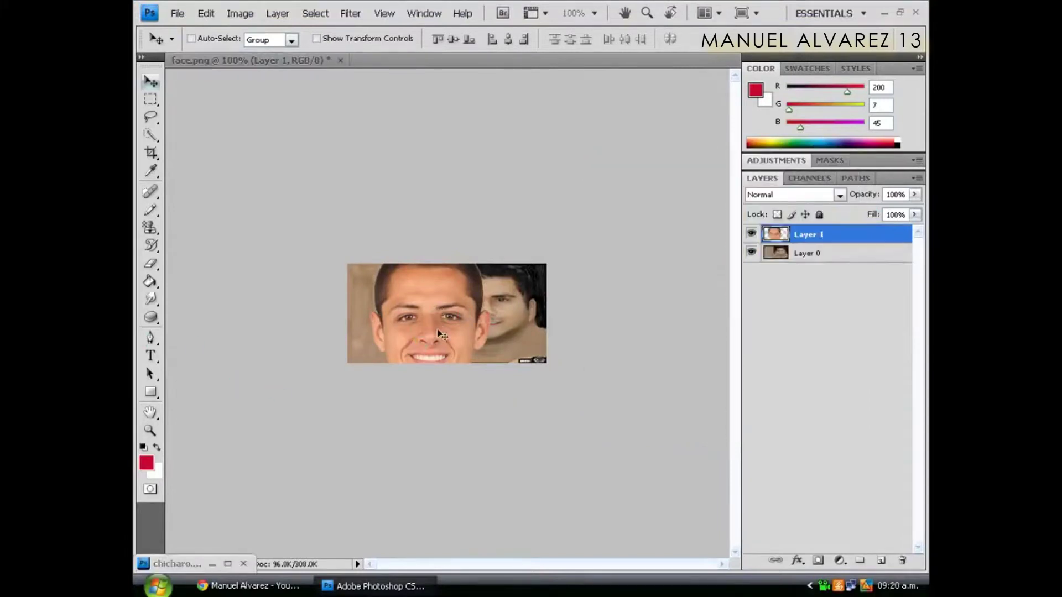
{"action": "left_click_drag", "start_coordinate": [440, 347], "coordinate": [437, 306]}
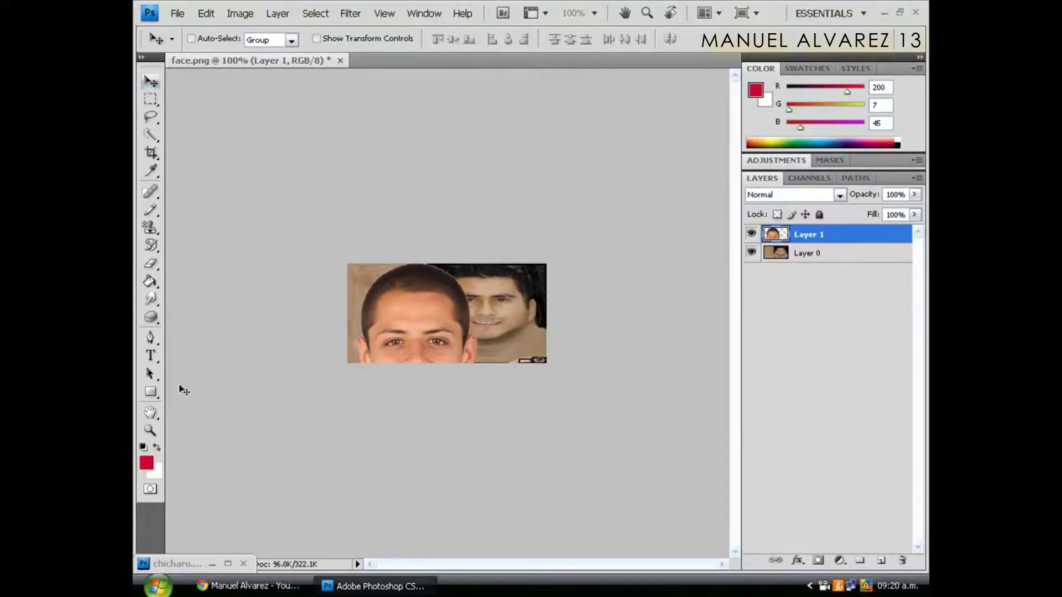
- Fit face.png on screen and move the head layer upward until the mouth, chin and neck lie inside the canvas
{"action": "left_click", "coordinate": [150, 431]}
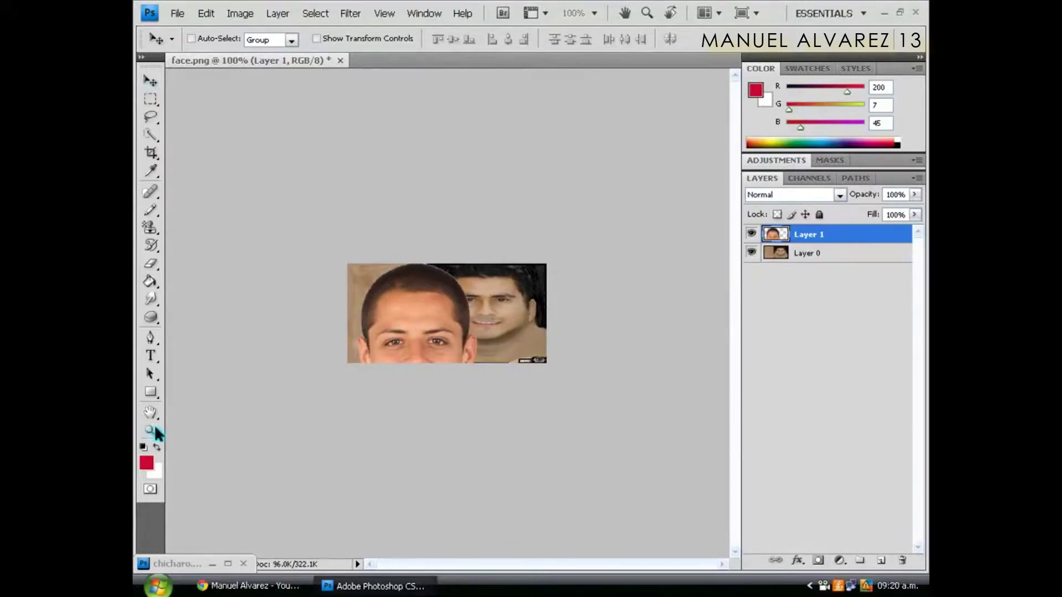
{"action": "right_click", "coordinate": [436, 295]}
{"action": "left_click", "coordinate": [474, 314]}
{"action": "right_click", "coordinate": [450, 303]}
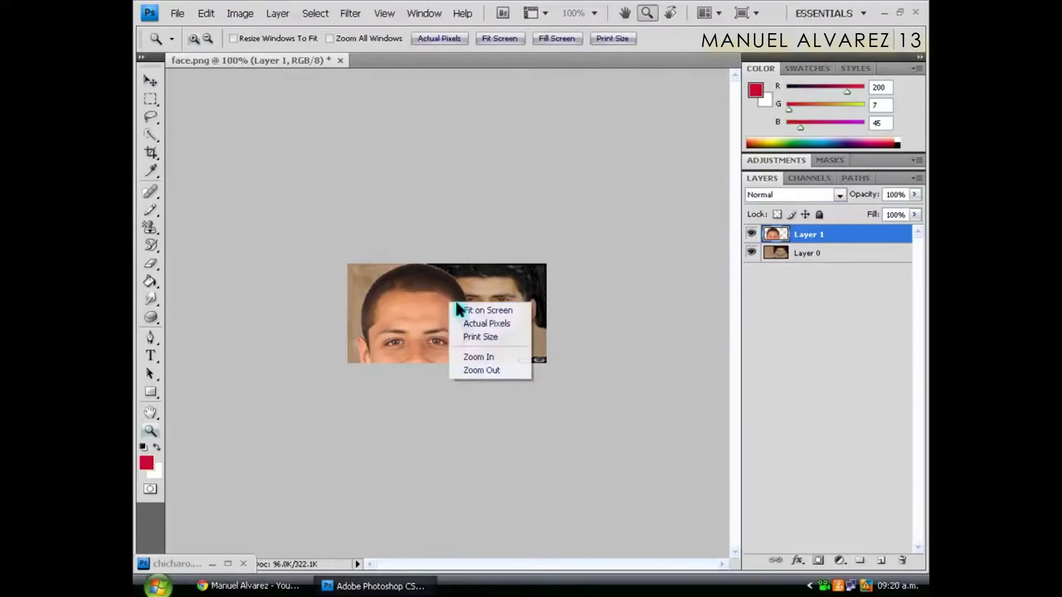
{"action": "left_click", "coordinate": [478, 310]}
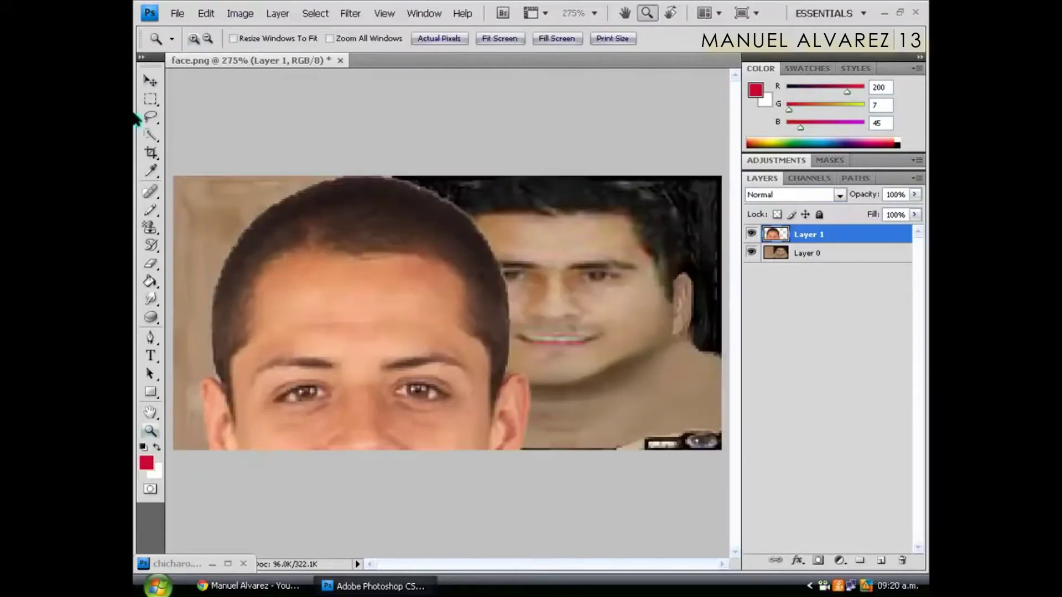
{"action": "left_click", "coordinate": [149, 81]}
{"action": "left_click_drag", "start_coordinate": [386, 240], "coordinate": [387, 238]}
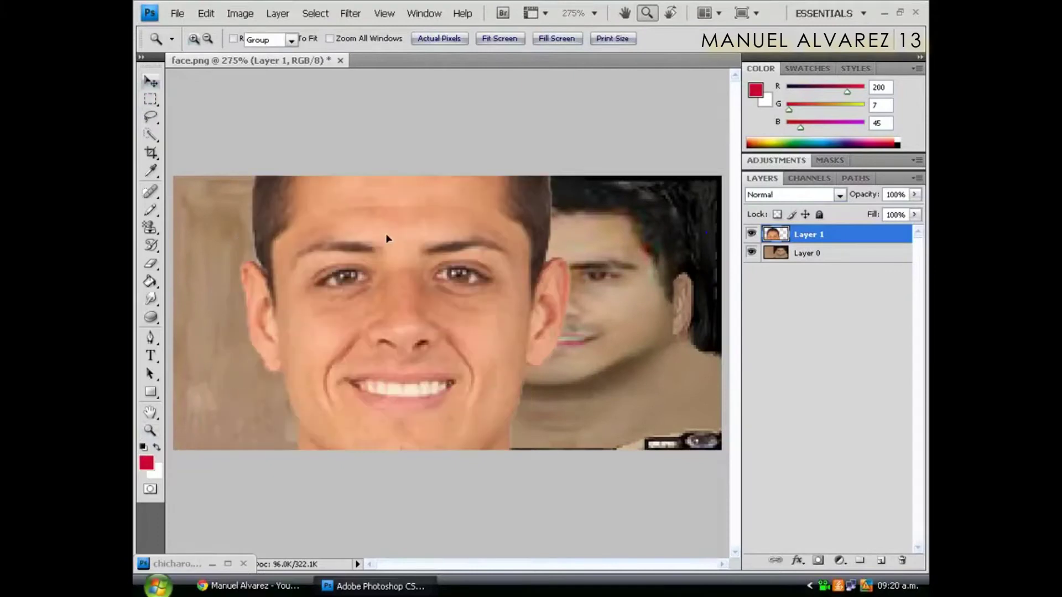
{"action": "left_click_drag", "start_coordinate": [413, 332], "coordinate": [526, 381]}
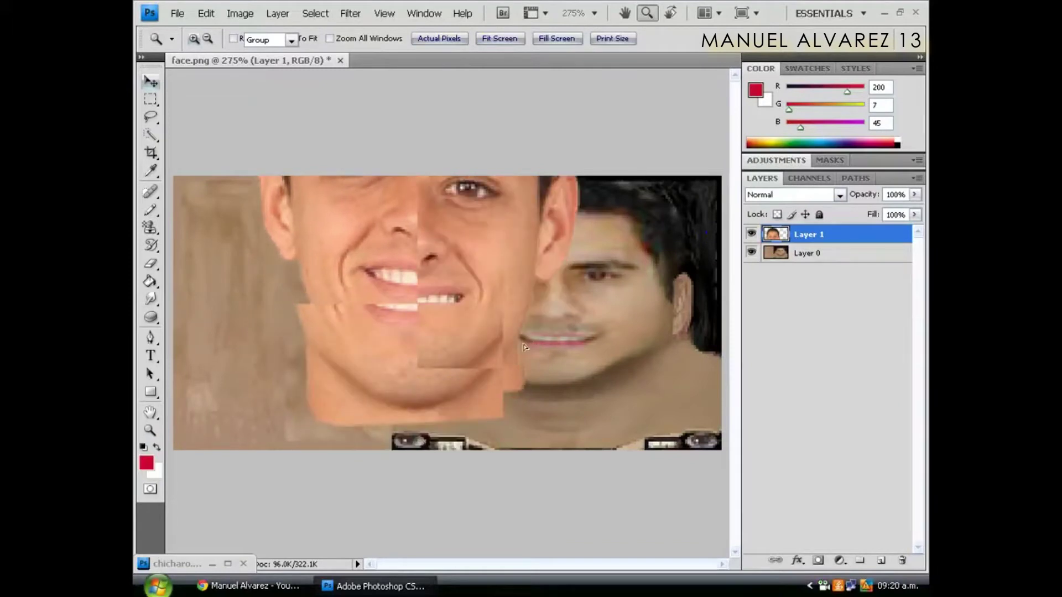
{"action": "key", "text": "ctrl+alt+z"}
{"action": "key", "text": "ctrl+alt+z"}
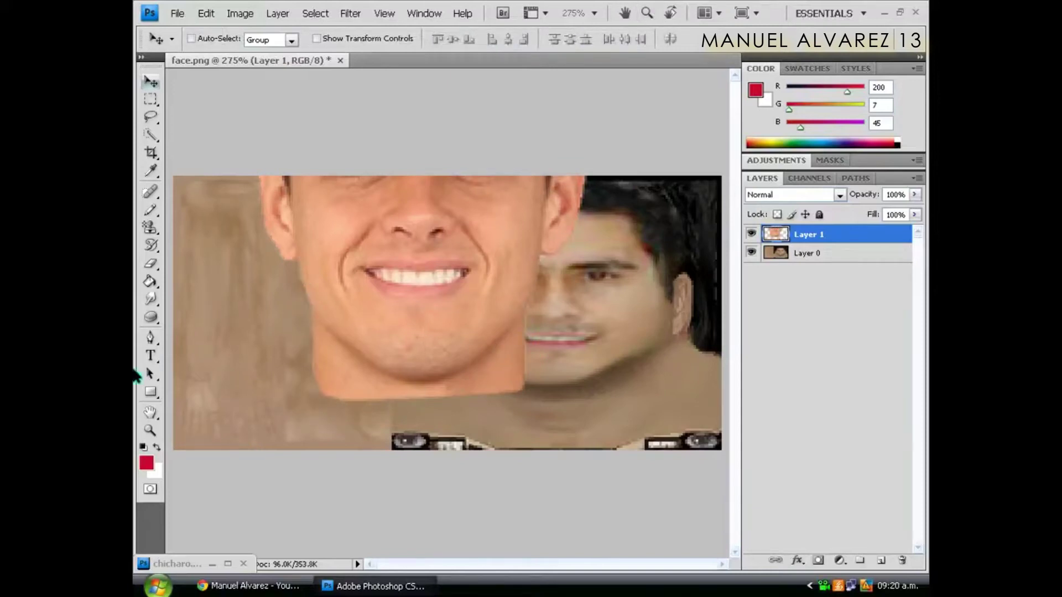
- Erase the neck corner on the side next to the original face, using the Eraser with a 17 px brush
{"action": "left_click", "coordinate": [155, 267]}
{"action": "right_click", "coordinate": [160, 273]}
{"action": "left_click", "coordinate": [182, 269]}
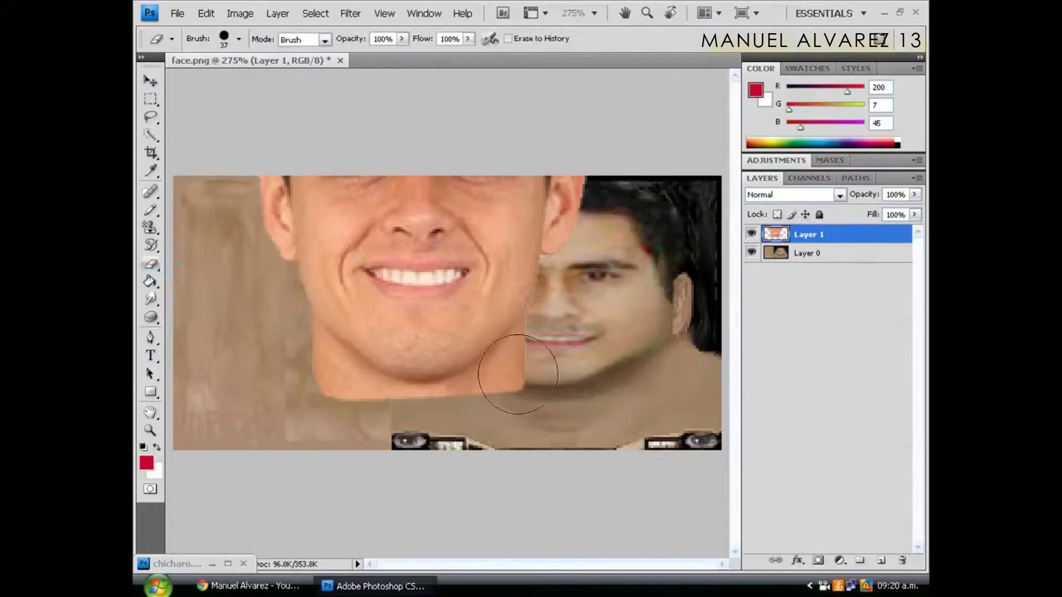
{"action": "right_click", "coordinate": [578, 357]}
{"action": "left_click_drag", "start_coordinate": [615, 383], "coordinate": [600, 383]}
{"action": "left_click", "coordinate": [539, 368]}
{"action": "mouse_move", "coordinate": [494, 413]}
{"action": "left_mouse_down"}
{"action": "mouse_move", "coordinate": [550, 354]}
{"action": "mouse_move", "coordinate": [481, 393]}
{"action": "mouse_move", "coordinate": [542, 351]}
{"action": "mouse_move", "coordinate": [529, 355]}
{"action": "mouse_move", "coordinate": [465, 398]}
{"action": "left_mouse_up"}
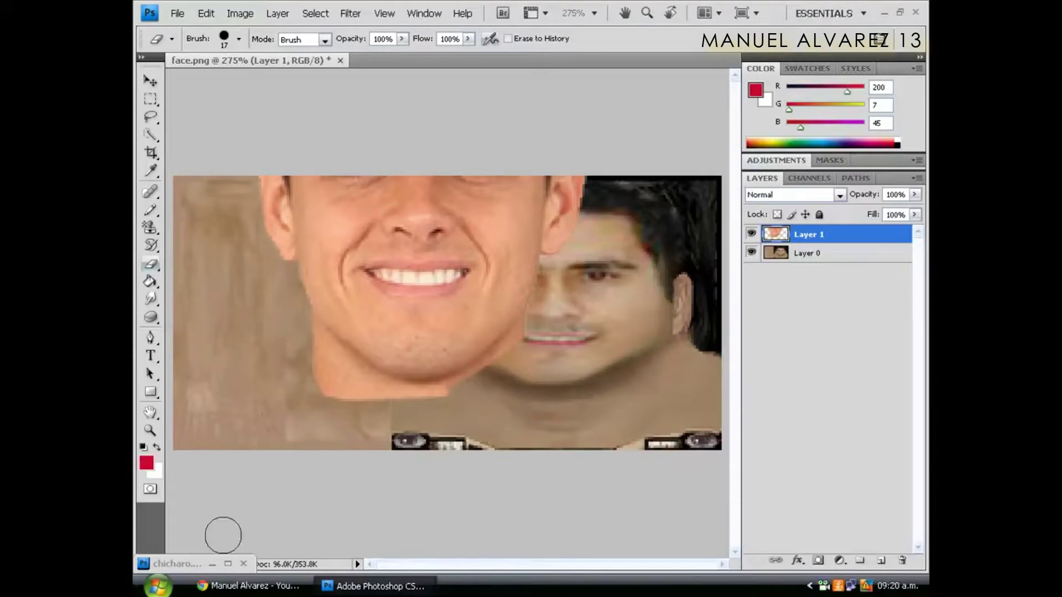
- Reduce the eraser brush to 13 px and erase the remaining neck beneath the chin on the head layer
{"action": "right_click", "coordinate": [305, 311]}
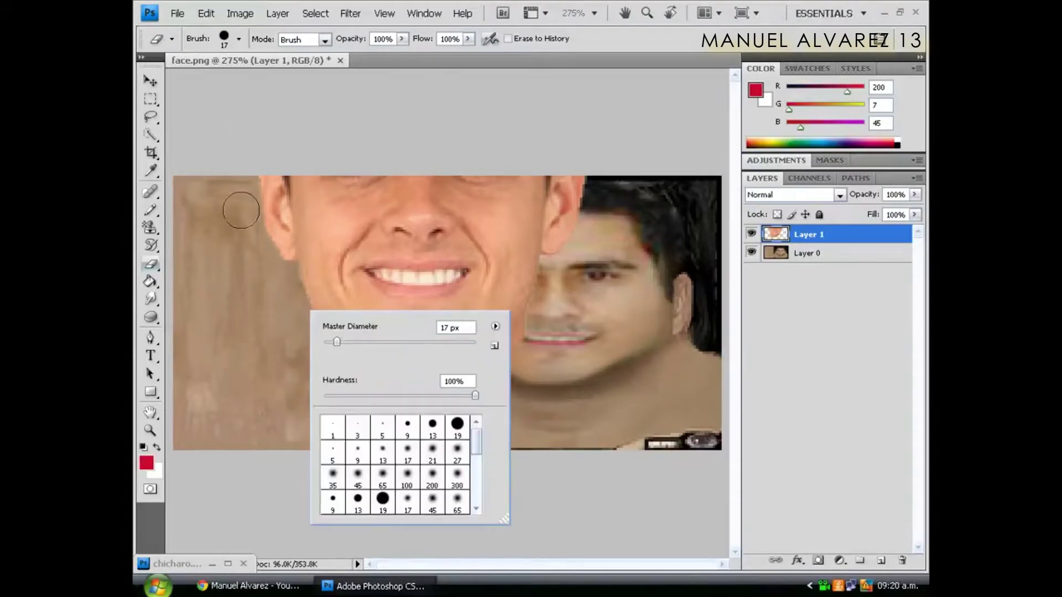
{"action": "right_click", "coordinate": [270, 283]}
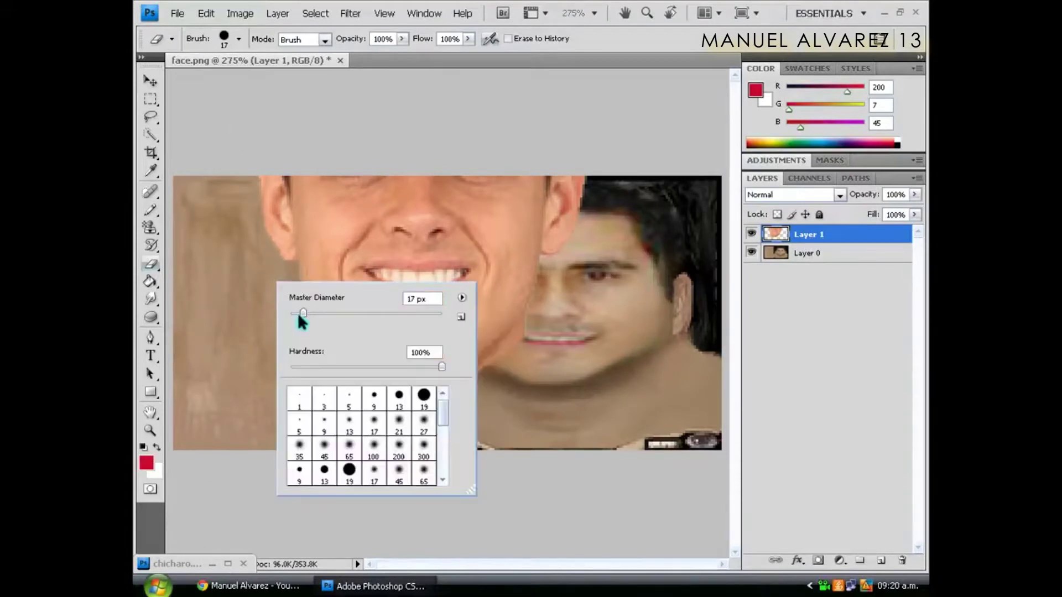
{"action": "mouse_move", "coordinate": [303, 313]}
{"action": "left_mouse_down"}
{"action": "mouse_move", "coordinate": [349, 313]}
{"action": "mouse_move", "coordinate": [297, 313]}
{"action": "left_mouse_up"}
{"action": "left_click", "coordinate": [508, 350]}
{"action": "mouse_move", "coordinate": [523, 407]}
{"action": "left_mouse_down"}
{"action": "mouse_move", "coordinate": [539, 332]}
{"action": "mouse_move", "coordinate": [517, 349]}
{"action": "left_mouse_up"}
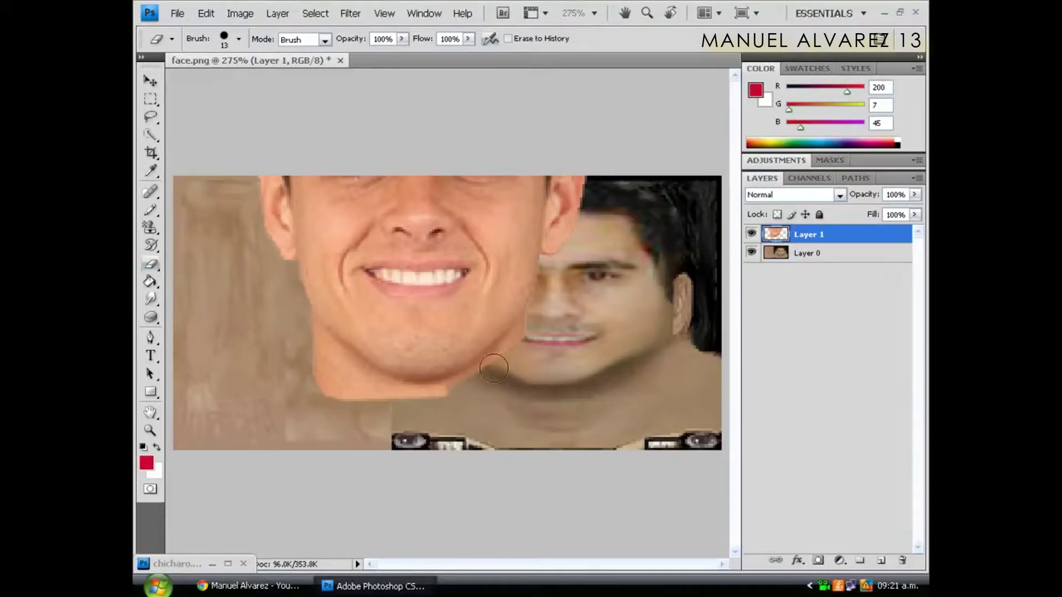
{"action": "mouse_move", "coordinate": [463, 384]}
{"action": "left_mouse_down"}
{"action": "mouse_move", "coordinate": [356, 391]}
{"action": "mouse_move", "coordinate": [296, 358]}
{"action": "mouse_move", "coordinate": [361, 404]}
{"action": "mouse_move", "coordinate": [302, 364]}
{"action": "mouse_move", "coordinate": [338, 410]}
{"action": "left_mouse_up"}
- Refine the jawline on both sides of the chin by erasing the leftover neck skin with the 13 px brush
{"action": "left_click", "coordinate": [531, 328]}
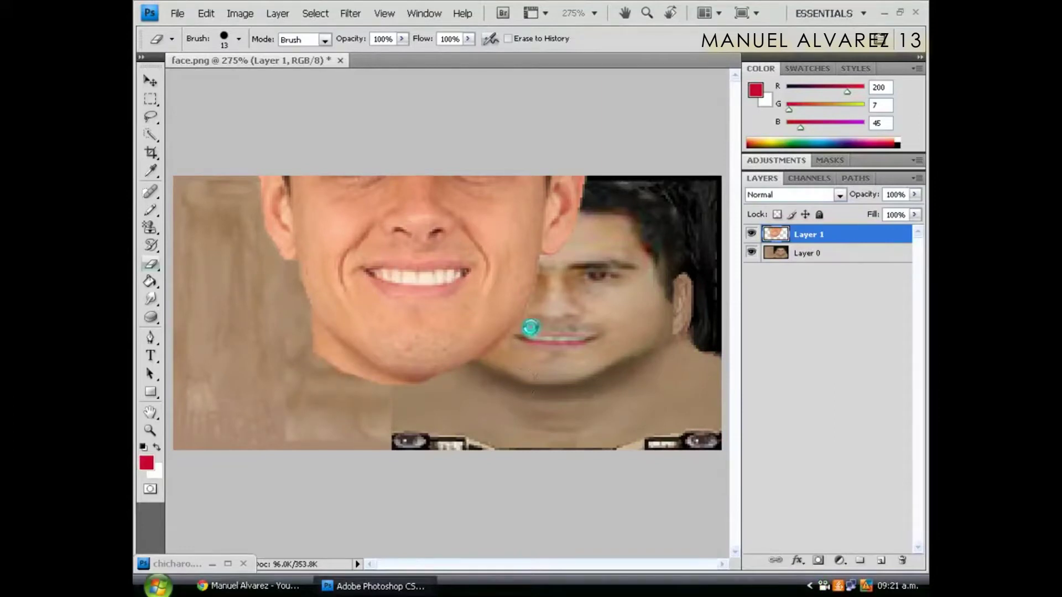
{"action": "mouse_move", "coordinate": [531, 327]}
{"action": "left_mouse_down"}
{"action": "mouse_move", "coordinate": [539, 338]}
{"action": "mouse_move", "coordinate": [529, 332]}
{"action": "left_mouse_up"}
{"action": "mouse_move", "coordinate": [343, 369]}
{"action": "left_mouse_down"}
{"action": "mouse_move", "coordinate": [301, 337]}
{"action": "mouse_move", "coordinate": [365, 384]}
{"action": "mouse_move", "coordinate": [426, 399]}
{"action": "mouse_move", "coordinate": [422, 387]}
{"action": "mouse_move", "coordinate": [369, 380]}
{"action": "mouse_move", "coordinate": [297, 319]}
{"action": "mouse_move", "coordinate": [310, 334]}
{"action": "left_mouse_up"}
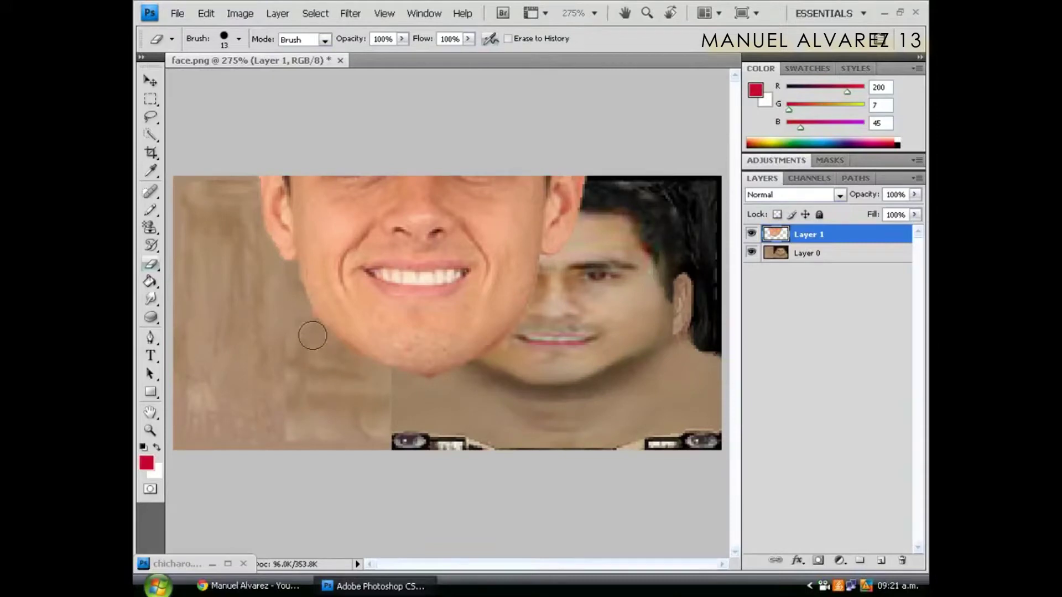
{"action": "mouse_move", "coordinate": [416, 390]}
{"action": "left_mouse_down"}
{"action": "mouse_move", "coordinate": [450, 384]}
{"action": "mouse_move", "coordinate": [375, 374]}
{"action": "mouse_move", "coordinate": [306, 325]}
{"action": "left_mouse_up"}
{"action": "left_click", "coordinate": [548, 288]}
{"action": "left_click_drag", "start_coordinate": [548, 288], "coordinate": [505, 368]}
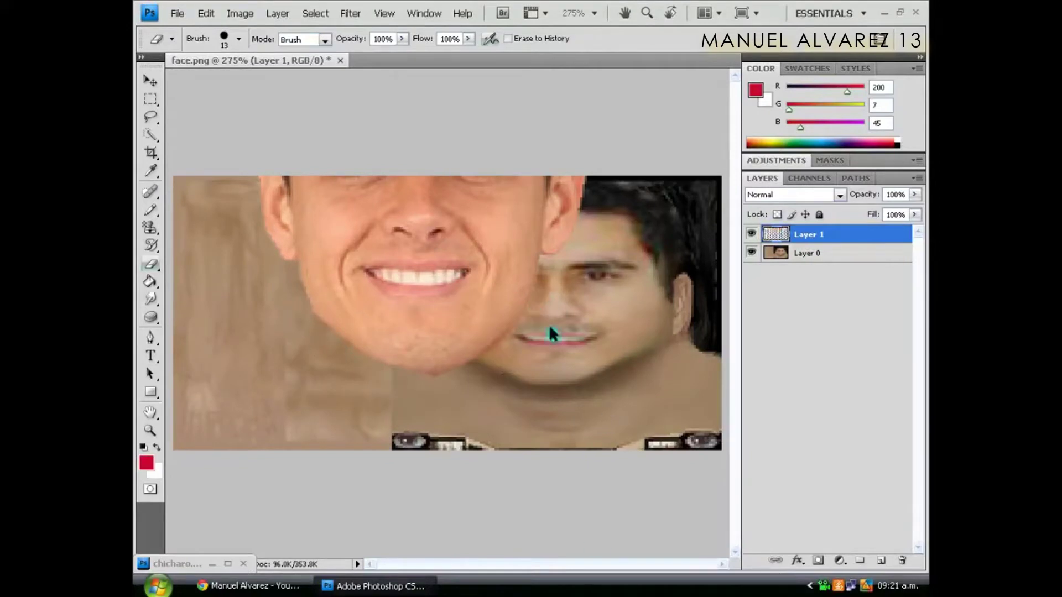
- Clean the last jaw edge beside the original face and move the head layer down until the eyes and ears lie inside the canvas
{"action": "mouse_move", "coordinate": [540, 279]}
{"action": "left_mouse_down"}
{"action": "mouse_move", "coordinate": [546, 308]}
{"action": "mouse_move", "coordinate": [507, 352]}
{"action": "left_mouse_up"}
{"action": "left_click", "coordinate": [151, 81]}
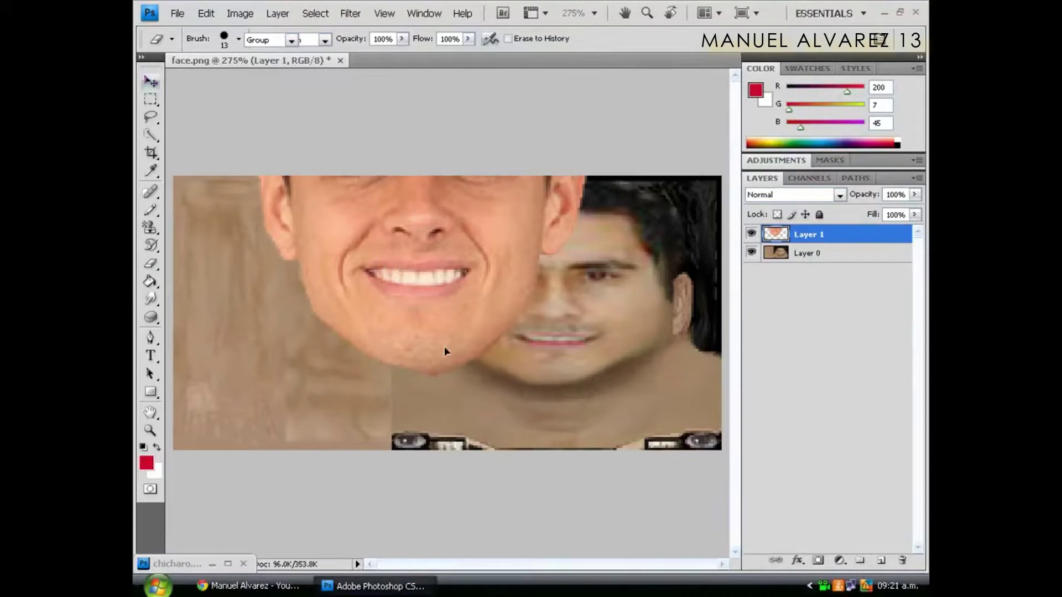
{"action": "left_click_drag", "start_coordinate": [444, 346], "coordinate": [445, 351]}
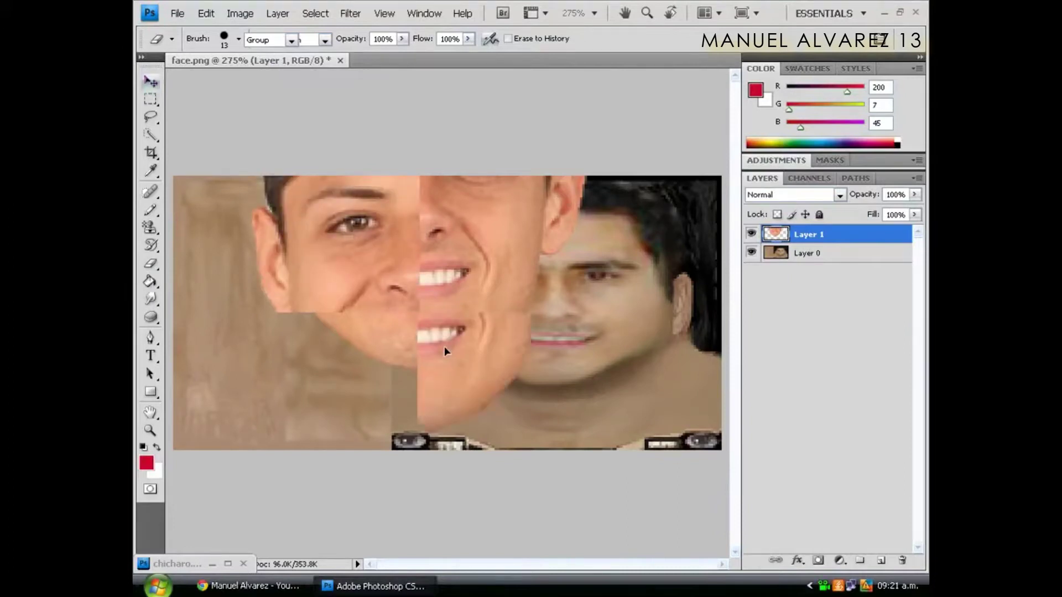
{"action": "left_click_drag", "start_coordinate": [478, 377], "coordinate": [479, 377]}
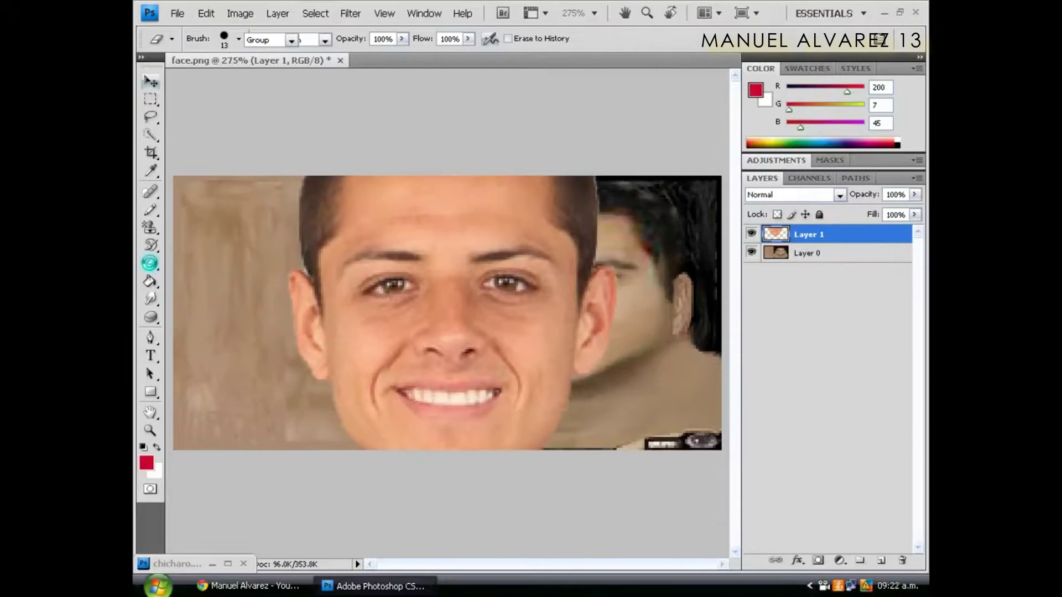
- Erase both ears from the head layer using the Eraser with the 13 px brush
{"action": "left_click", "coordinate": [152, 266]}
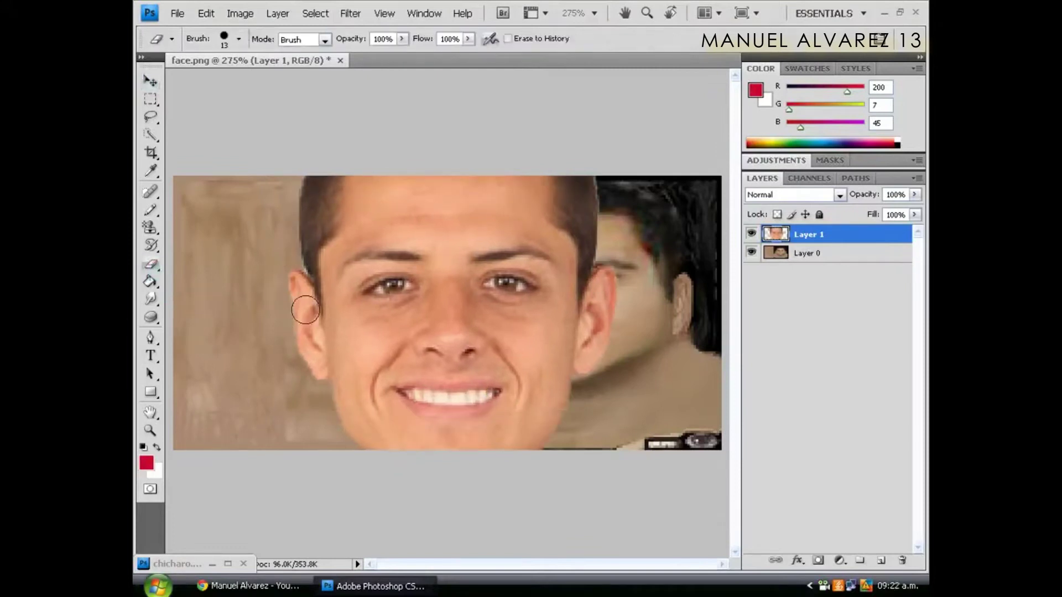
{"action": "mouse_move", "coordinate": [292, 285]}
{"action": "left_mouse_down"}
{"action": "mouse_move", "coordinate": [311, 393]}
{"action": "mouse_move", "coordinate": [311, 299]}
{"action": "mouse_move", "coordinate": [297, 276]}
{"action": "mouse_move", "coordinate": [265, 265]}
{"action": "mouse_move", "coordinate": [314, 395]}
{"action": "left_mouse_up"}
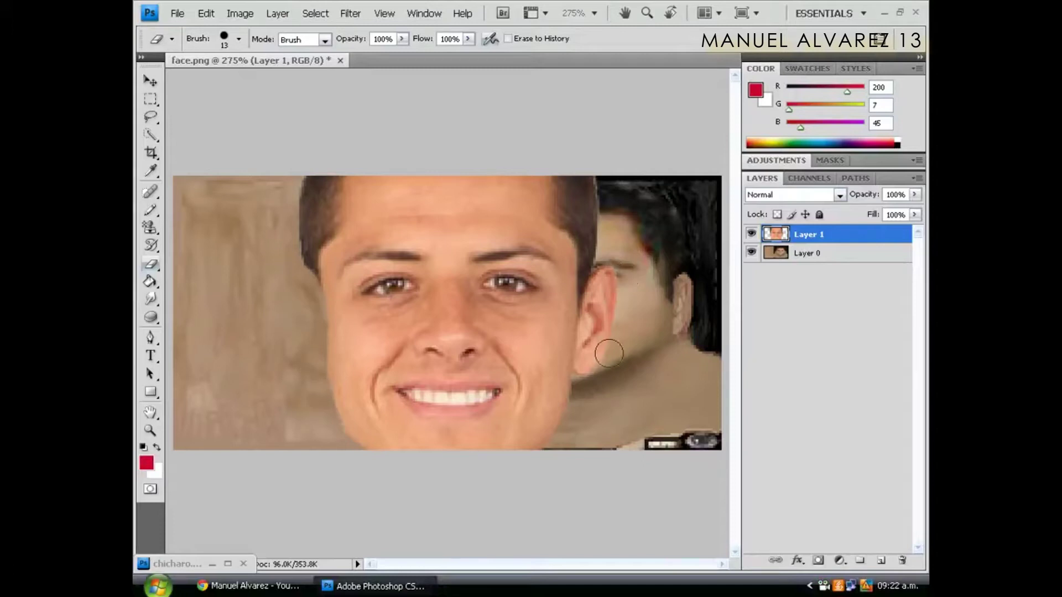
{"action": "mouse_move", "coordinate": [613, 285]}
{"action": "left_mouse_down"}
{"action": "mouse_move", "coordinate": [612, 349]}
{"action": "mouse_move", "coordinate": [609, 277]}
{"action": "mouse_move", "coordinate": [617, 339]}
{"action": "mouse_move", "coordinate": [588, 369]}
{"action": "mouse_move", "coordinate": [613, 265]}
{"action": "mouse_move", "coordinate": [593, 364]}
{"action": "mouse_move", "coordinate": [602, 287]}
{"action": "mouse_move", "coordinate": [586, 331]}
{"action": "mouse_move", "coordinate": [587, 377]}
{"action": "mouse_move", "coordinate": [587, 356]}
{"action": "mouse_move", "coordinate": [589, 368]}
{"action": "left_mouse_up"}
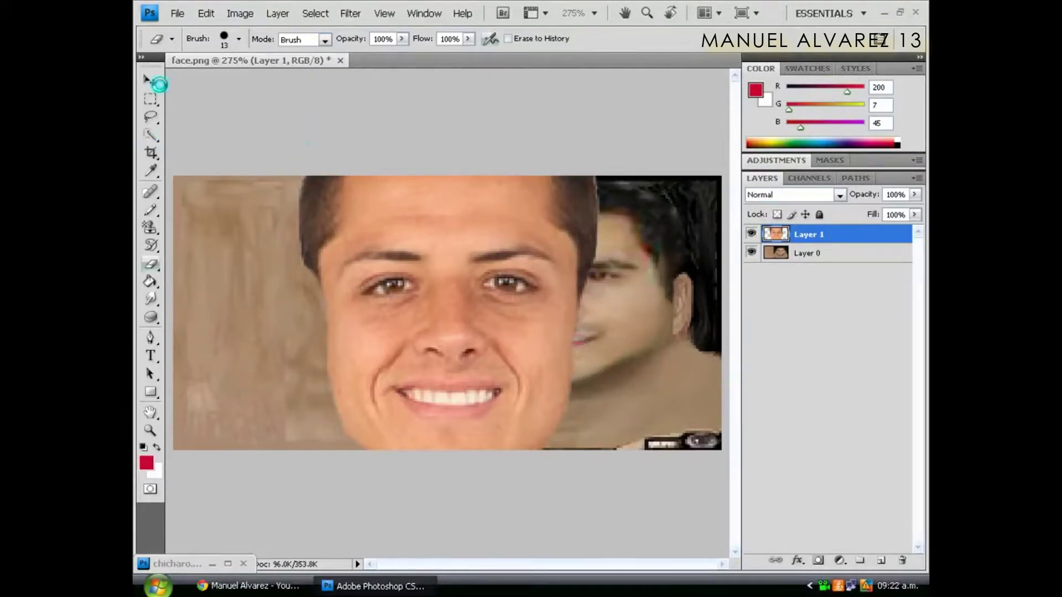
- Move the earless head layer downward until the forehead and most of the hair lie inside the canvas
{"action": "left_click", "coordinate": [152, 85]}
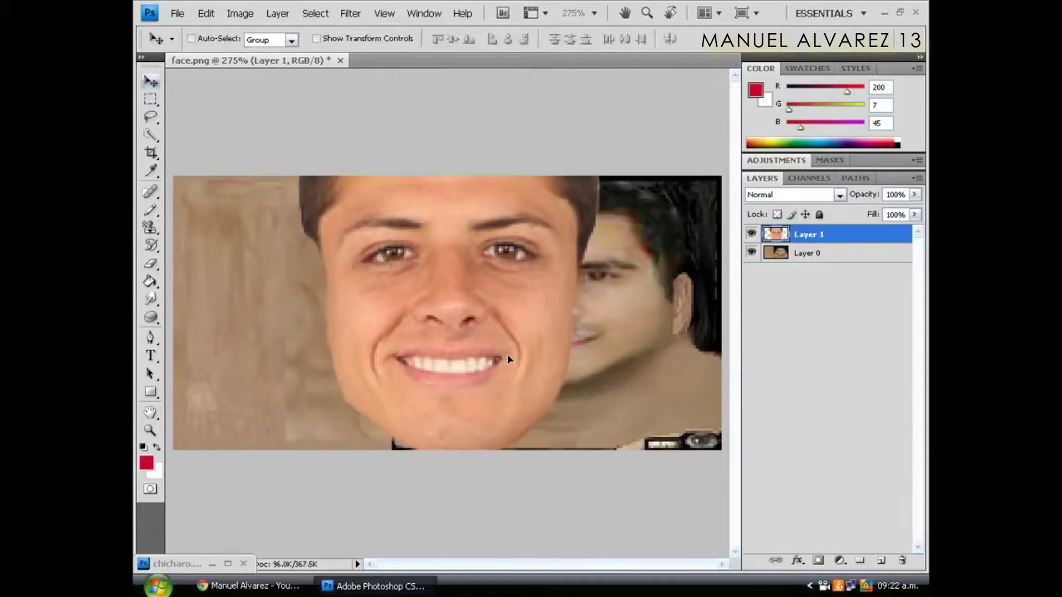
{"action": "key", "text": "shift+Up"}
{"action": "key", "text": "shift+Up"}
{"action": "key", "text": "shift+Up"}
{"action": "key", "text": "shift+Down"}
{"action": "key", "text": "shift+Down"}
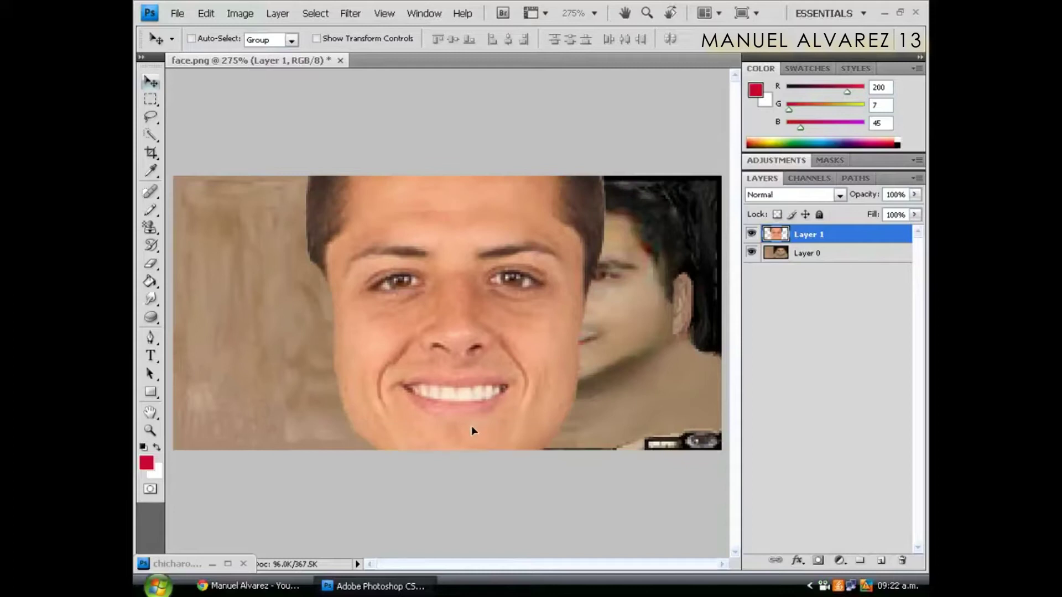
{"action": "key", "text": "shift+Left"}
{"action": "key", "text": "shift+Down"}
{"action": "key", "text": "shift+Down"}
{"action": "key", "text": "shift+Down"}
{"action": "key", "text": "shift+Down"}
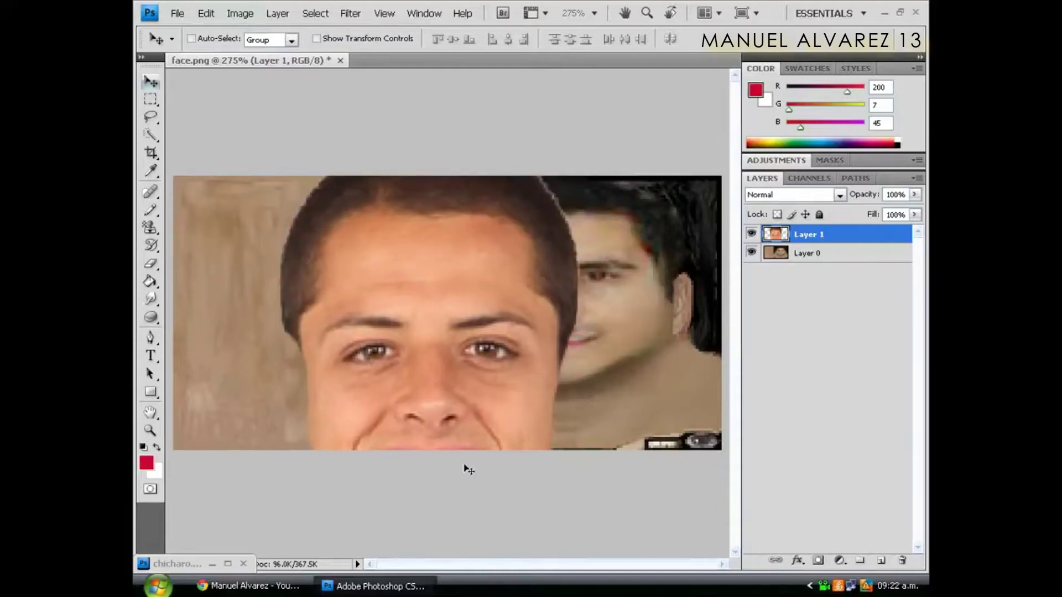
- Duplicate the head layer with Free Transform, scale the copy to 69.2% width and 58.9% height, and apply the transformation
{"action": "key", "text": "ctrl+t"}
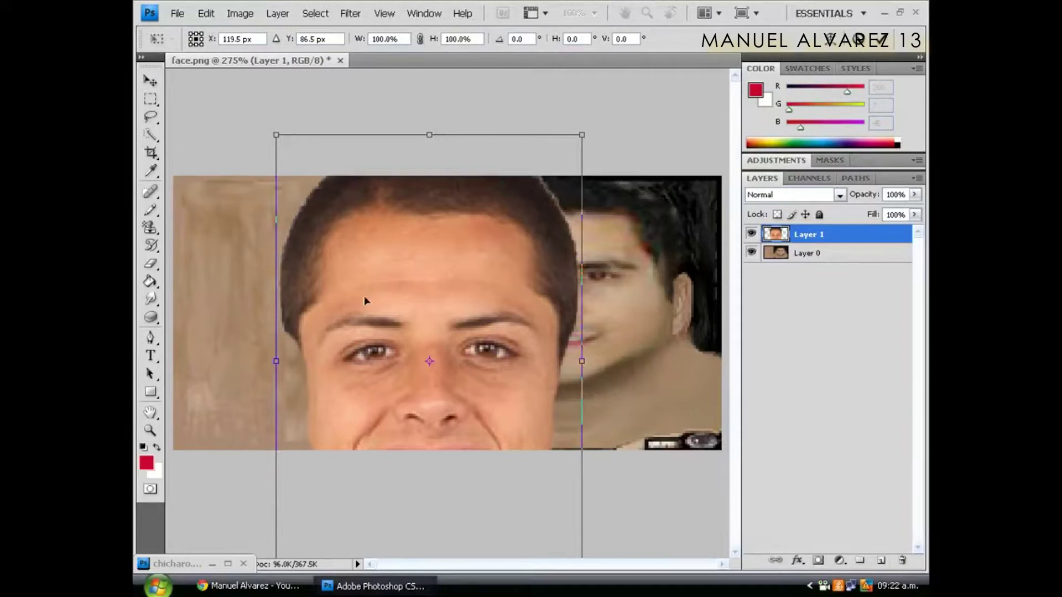
{"action": "left_click_drag", "start_coordinate": [281, 141], "coordinate": [299, 166]}
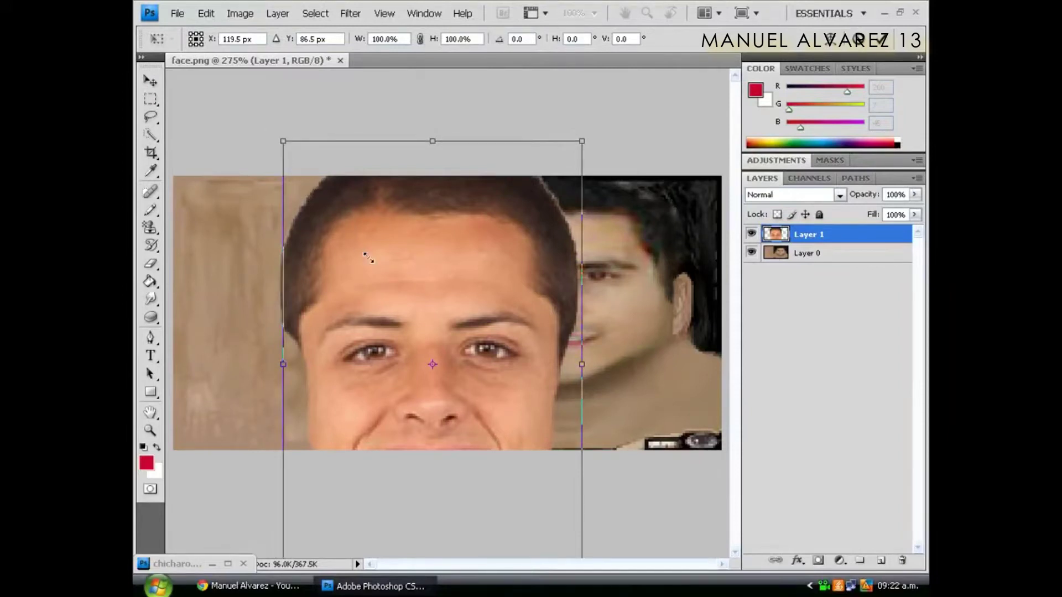
{"action": "key", "text": "ctrl+alt+t"}
{"action": "left_click_drag", "start_coordinate": [366, 260], "coordinate": [366, 258]}
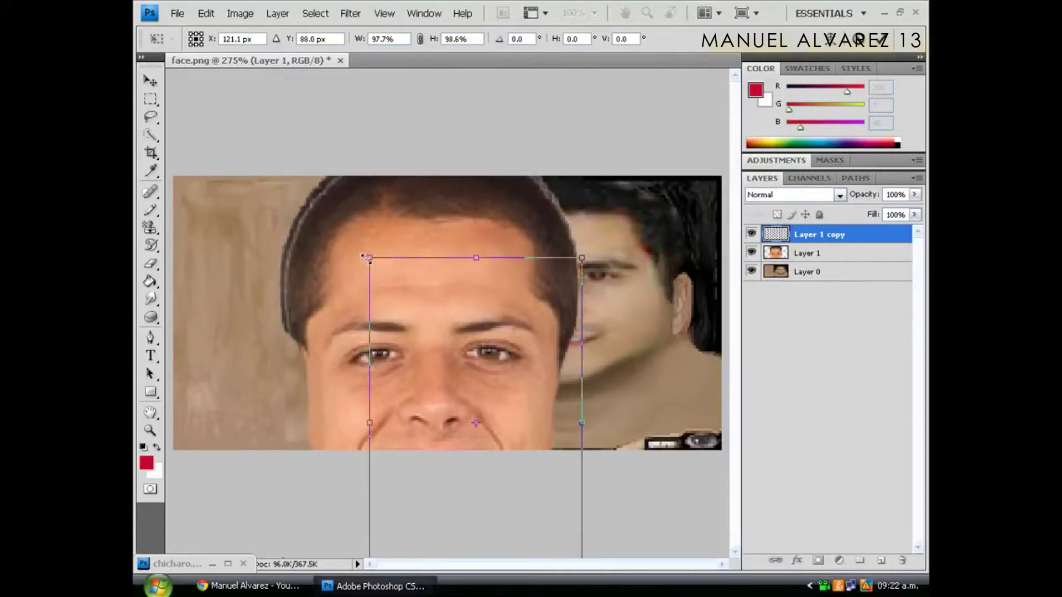
{"action": "key", "text": "Escape"}
{"action": "key", "text": "ctrl+z"}
{"action": "left_click", "coordinate": [410, 422]}
{"action": "key", "text": "Escape"}
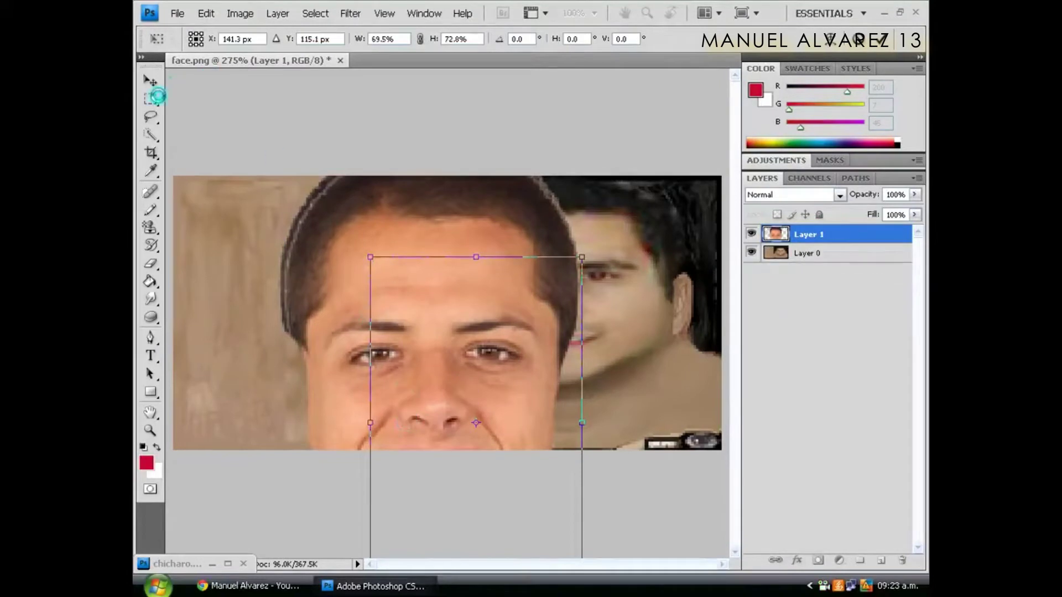
{"action": "key", "text": "ctrl+z"}
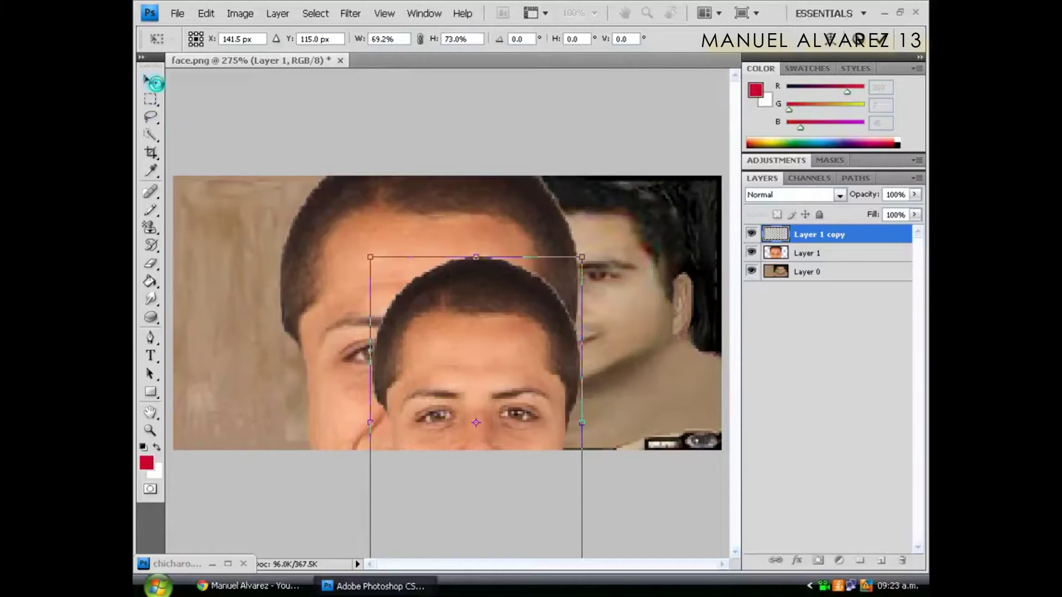
{"action": "left_click_drag", "start_coordinate": [478, 258], "coordinate": [478, 271]}
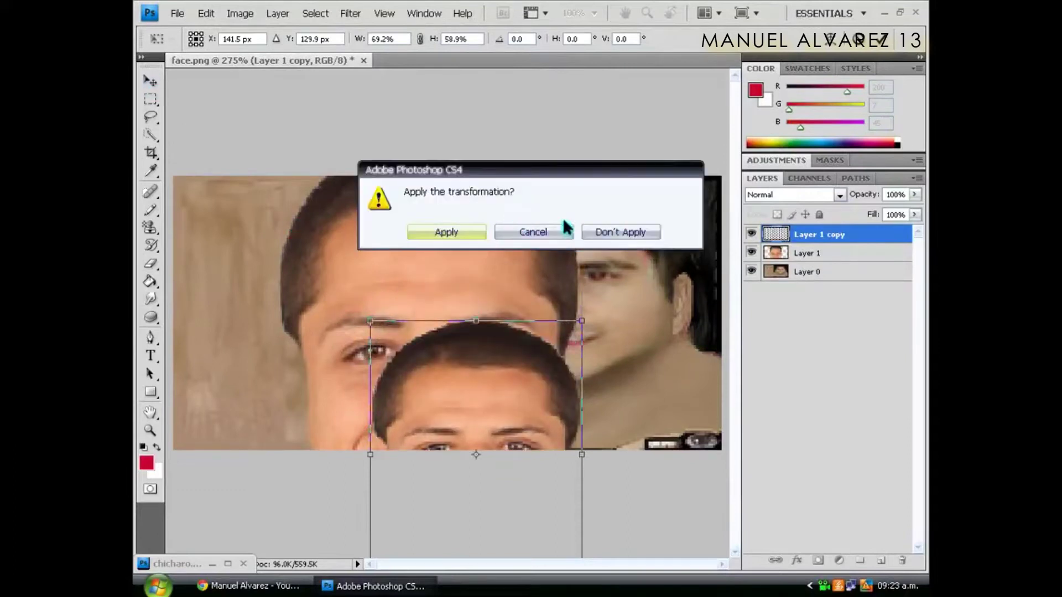
{"action": "left_click", "coordinate": [565, 227]}
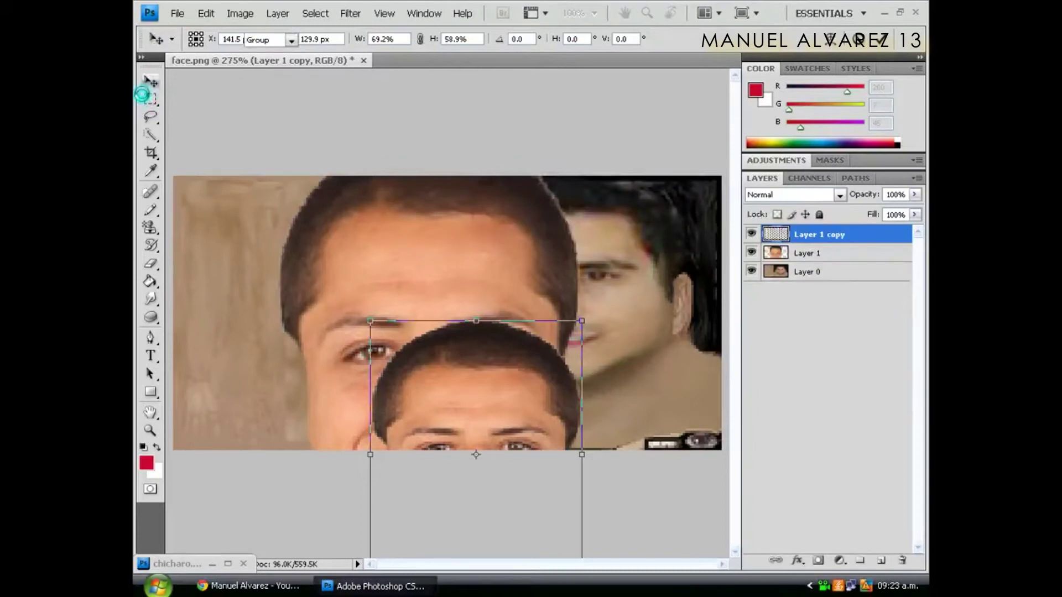
{"action": "left_click", "coordinate": [142, 95]}
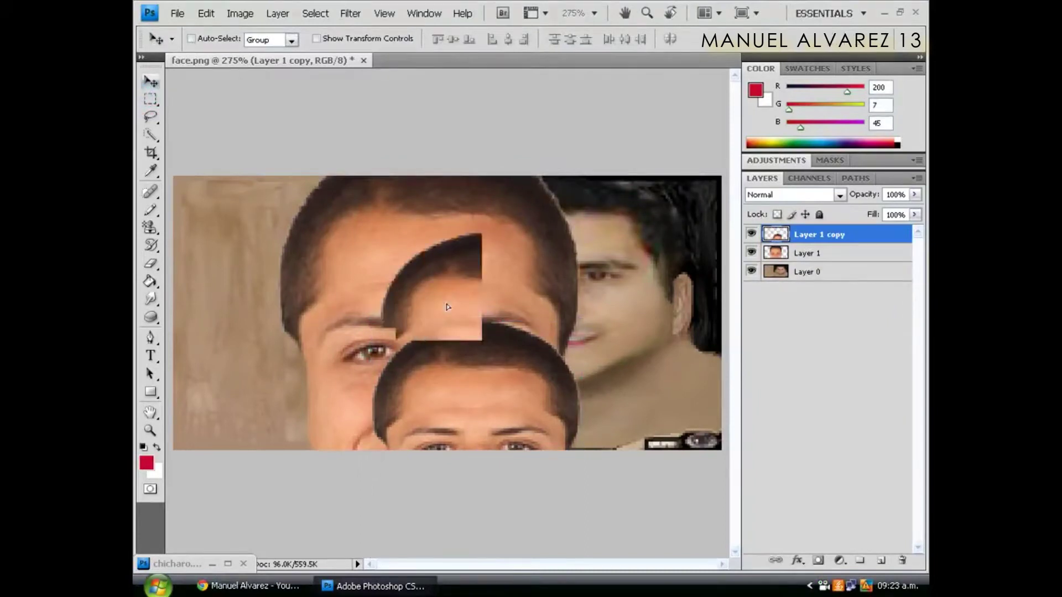
- Try moving the scaled head copy up and to the right onto the original face
{"action": "key", "text": "Up"}
{"action": "key", "text": "Up"}
{"action": "key", "text": "Up"}
{"action": "key", "text": "Up"}
{"action": "key", "text": "Up"}
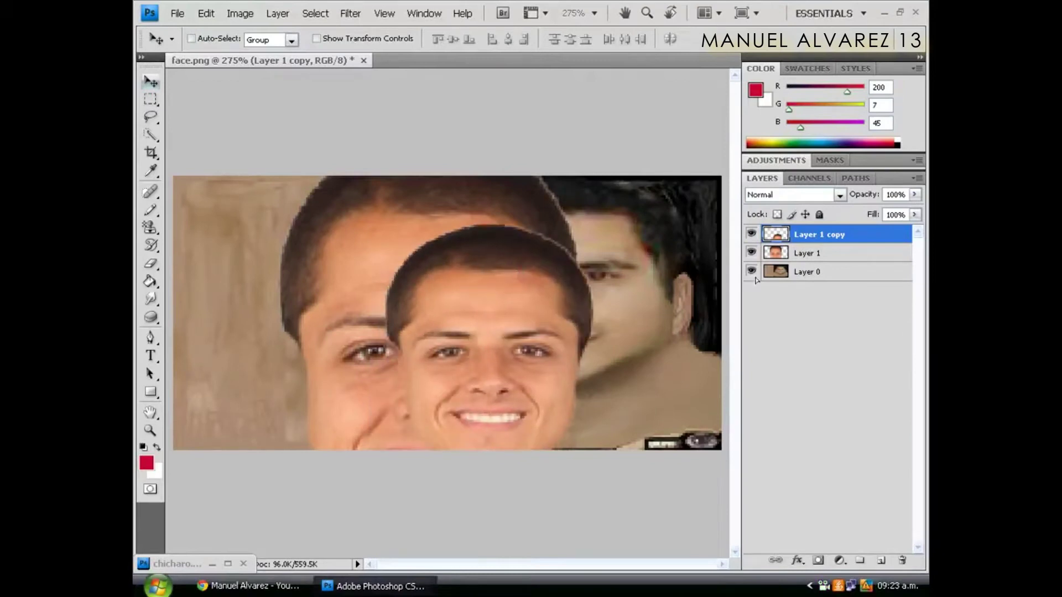
{"action": "key", "text": "shift+Right"}
{"action": "key", "text": "shift+Right"}
{"action": "key", "text": "shift+Right"}
{"action": "key", "text": "shift+Right"}
{"action": "key", "text": "shift+Up"}
{"action": "key", "text": "shift+Up"}
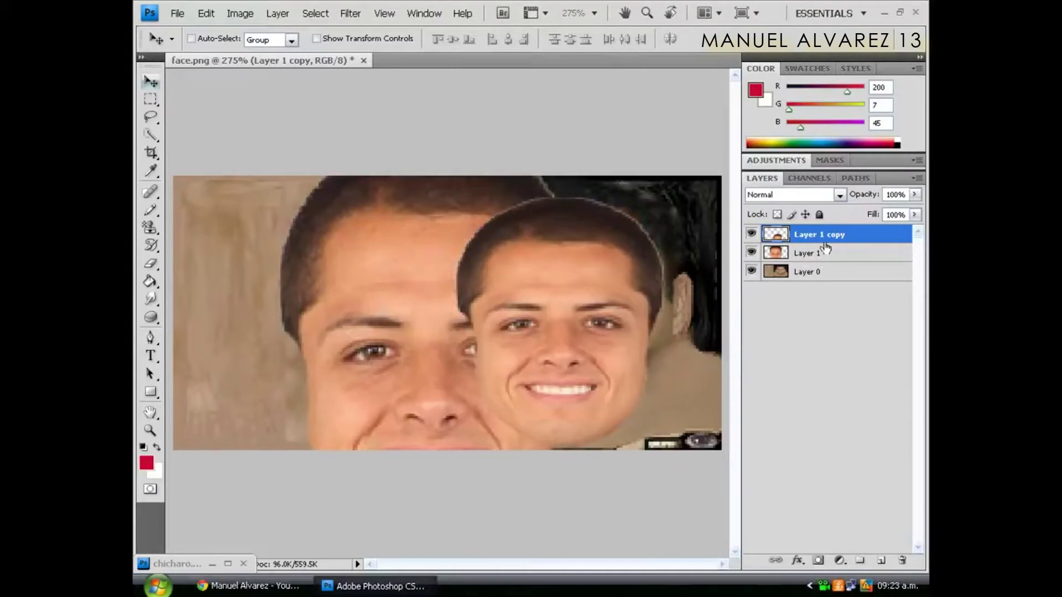
- Return the scaled head copy to its previous position low on the canvas
{"action": "key", "text": "shift+Down"}
{"action": "key", "text": "shift+Down"}
{"action": "key", "text": "shift+Down"}
{"action": "key", "text": "shift+Down"}
{"action": "key", "text": "shift+Down"}
{"action": "key", "text": "shift+Down"}
{"action": "key", "text": "shift+Down"}
{"action": "key", "text": "shift+Down"}
{"action": "key", "text": "shift+Left"}
{"action": "key", "text": "shift+Left"}
{"action": "key", "text": "shift+Left"}
{"action": "key", "text": "shift+Left"}
{"action": "key", "text": "shift+Left"}
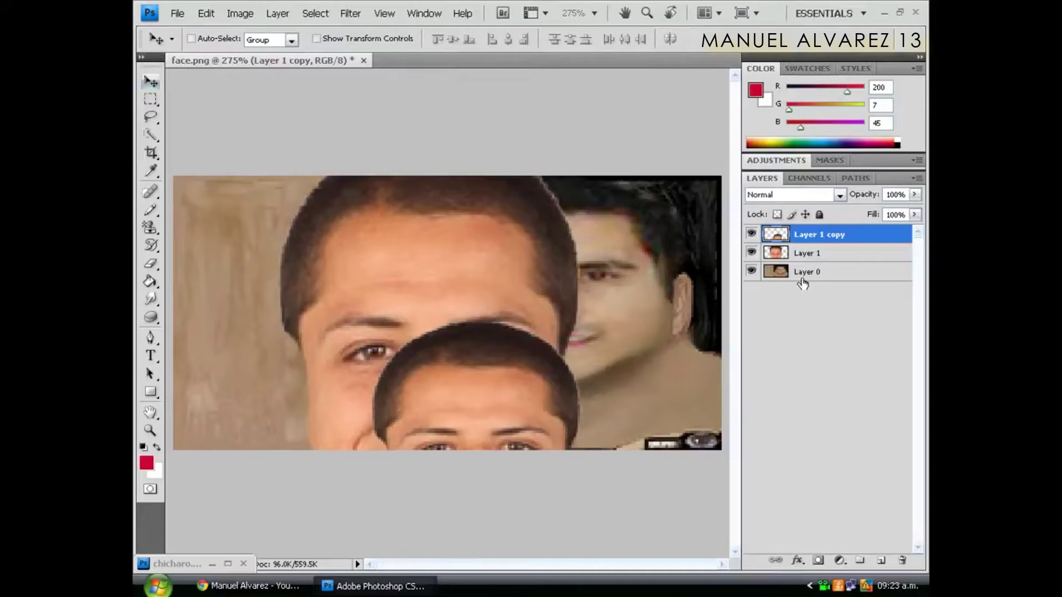
- Delete the larger head layer, Layer 1, keeping the scaled copy and the base texture
{"action": "key", "text": "alt+bracketleft"}
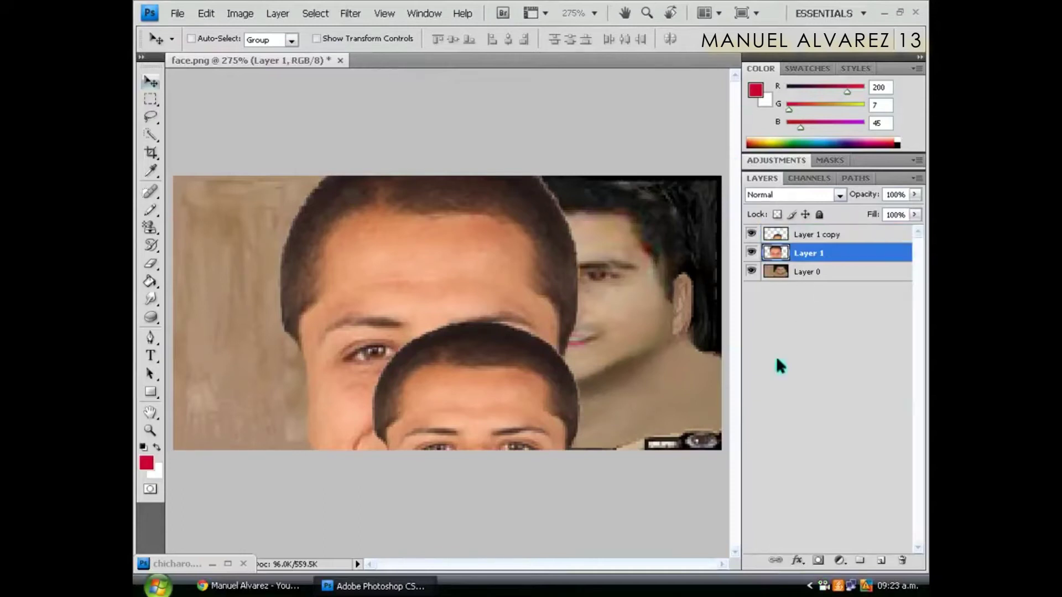
{"action": "key", "text": "ctrl+e"}
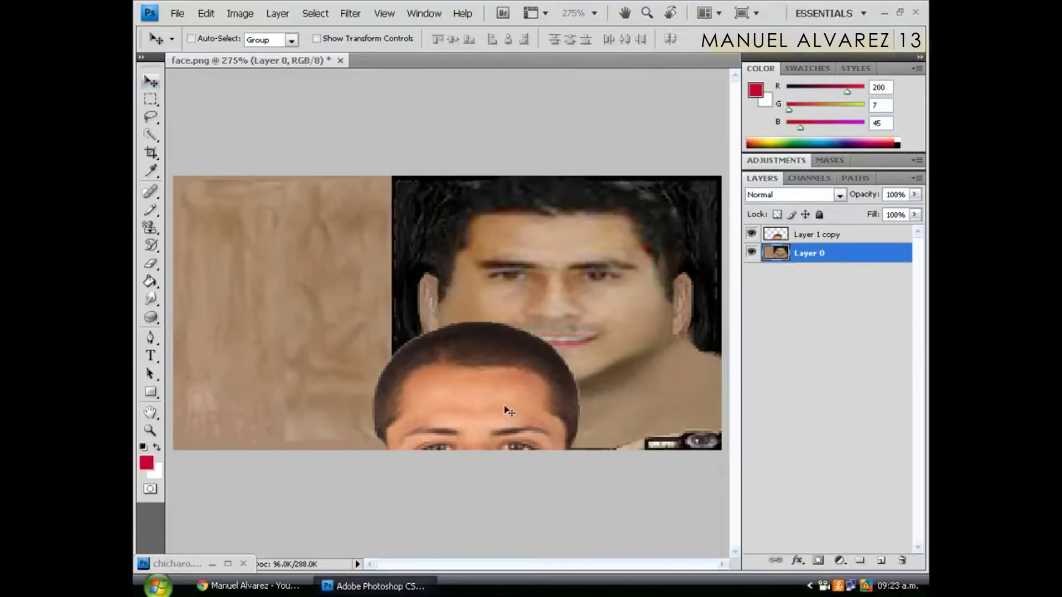
- Try moving the base texture layer, Layer 0, up and to the right beneath the head copy
{"action": "key", "text": "shift+Up"}
{"action": "key", "text": "shift+Up"}
{"action": "key", "text": "shift+Right"}
{"action": "key", "text": "shift+Up"}
{"action": "key", "text": "shift+Up"}
{"action": "key", "text": "shift+Up"}
{"action": "key", "text": "shift+Right"}
{"action": "key", "text": "shift+Right"}
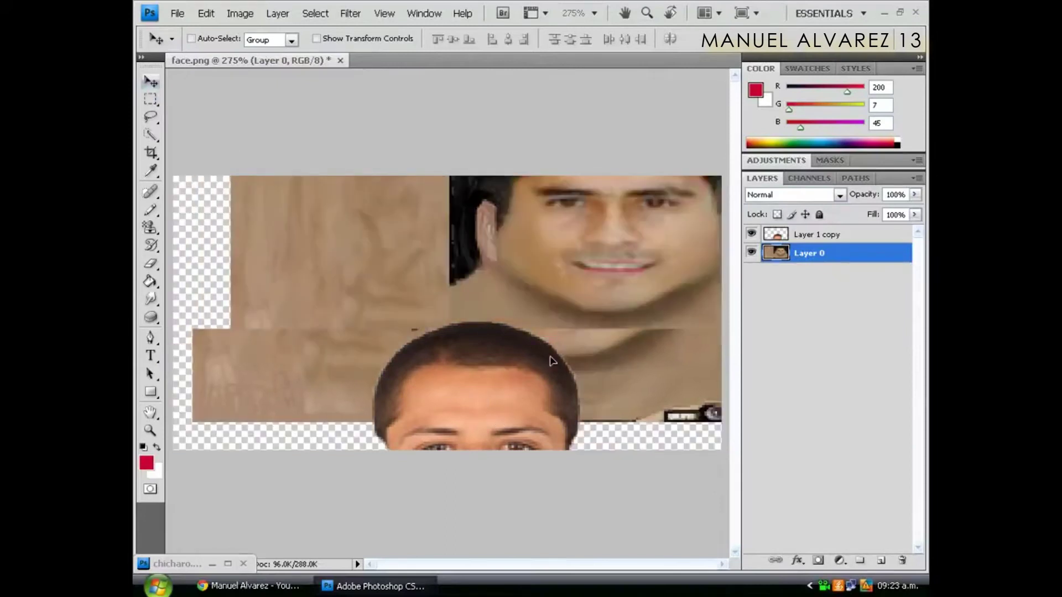
- Restore the base texture's position and place the scaled head copy over the original face, with its chin along the original jawline
{"action": "left_click_drag", "start_coordinate": [543, 378], "coordinate": [575, 344]}
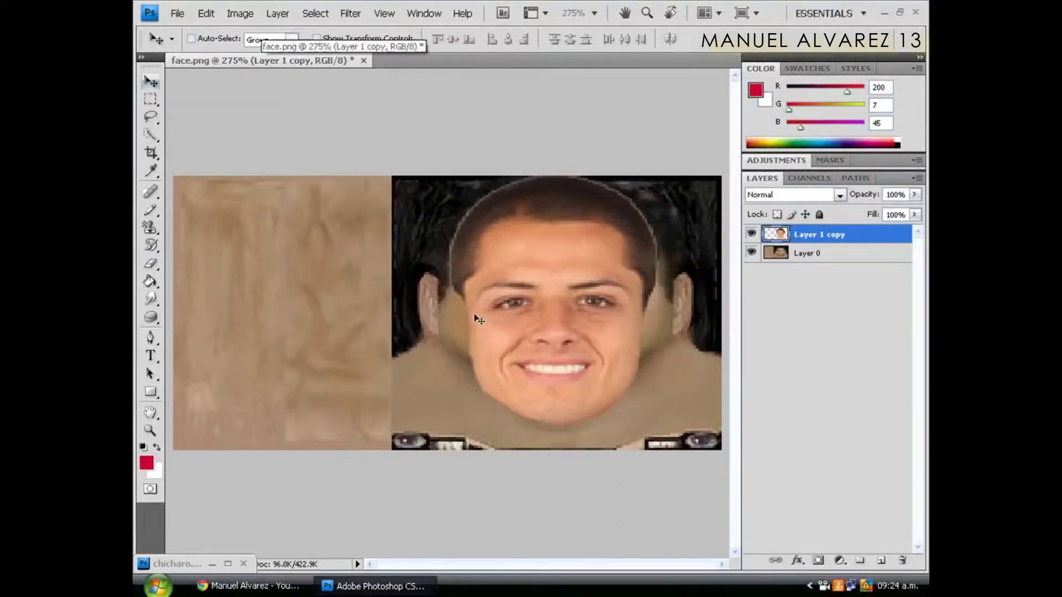
{"action": "key", "text": "ctrl+z"}
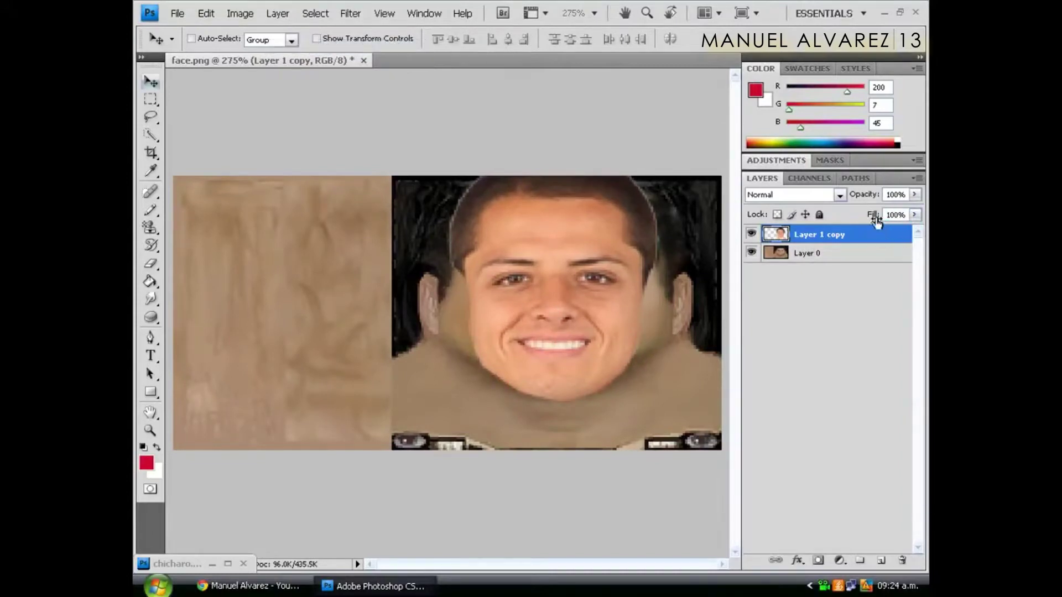
- Reduce the head copy layer's fill to 61%
{"action": "left_click", "coordinate": [915, 215]}
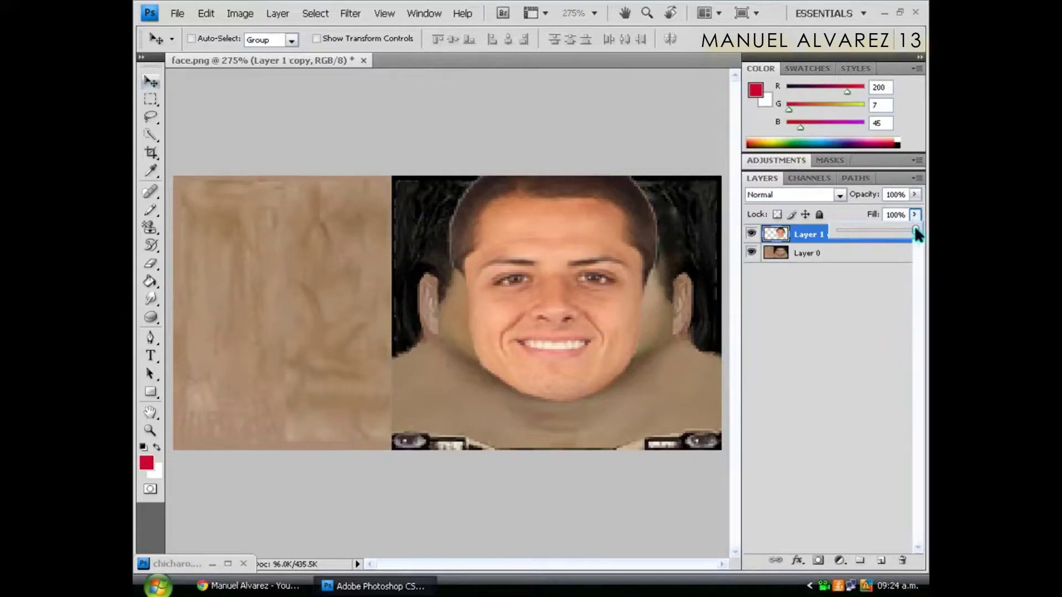
{"action": "left_click_drag", "start_coordinate": [898, 229], "coordinate": [885, 231]}
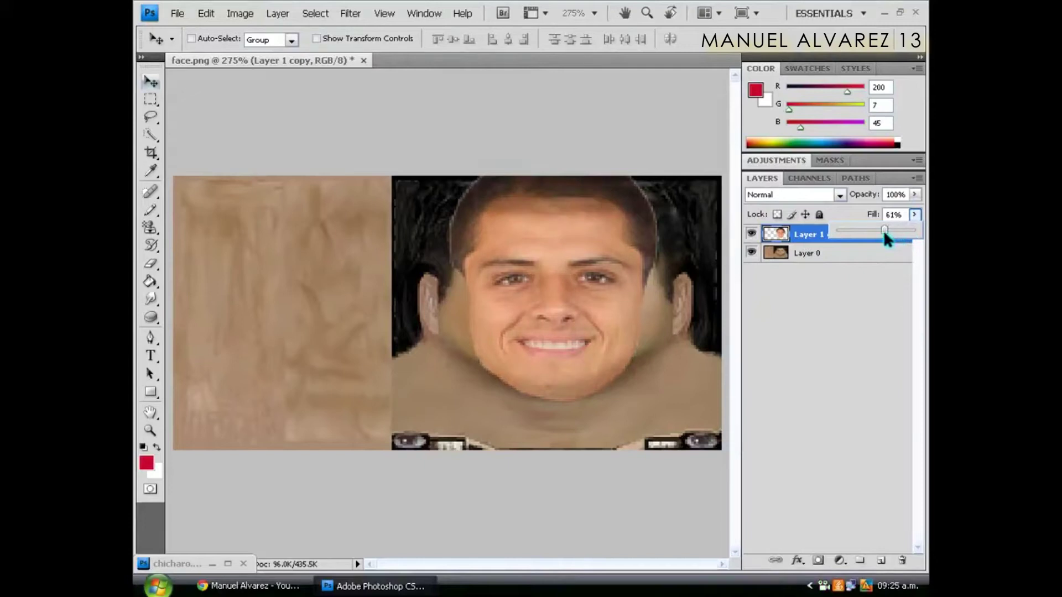
{"action": "left_click_drag", "start_coordinate": [881, 230], "coordinate": [885, 230]}
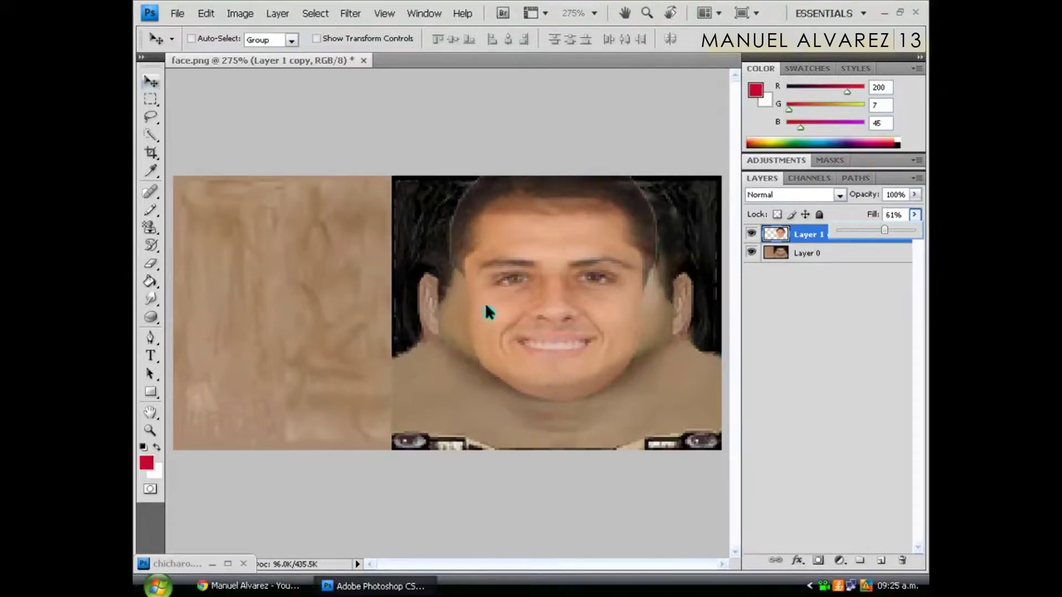
- Nudge the semi-transparent head copy slightly up and to the right to align it with the original face beneath
{"action": "left_click", "coordinate": [150, 83]}
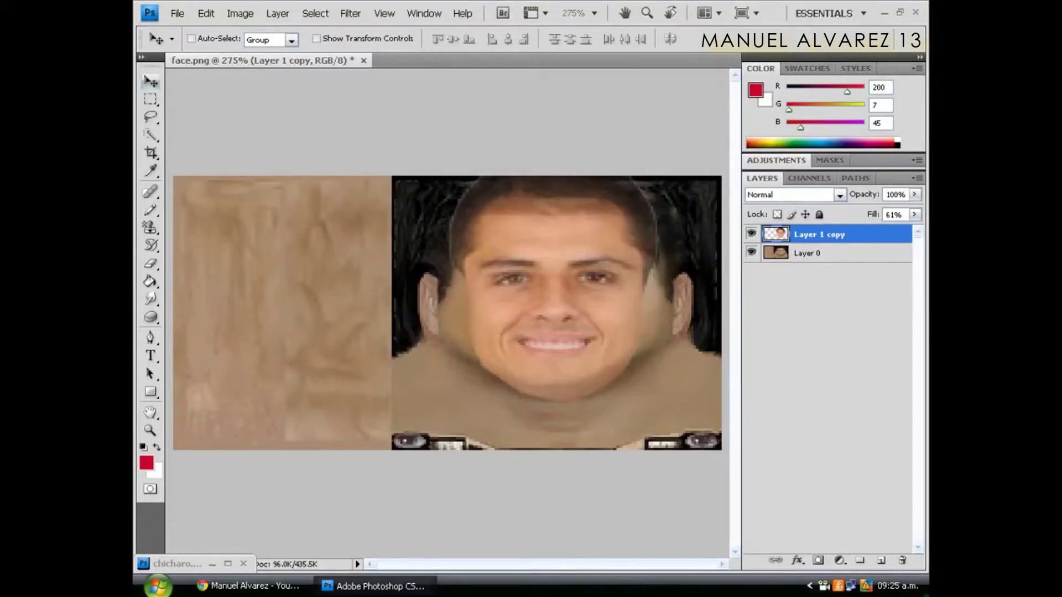
{"action": "key", "text": "Up"}
{"action": "key", "text": "Up"}
{"action": "key", "text": "Up"}
{"action": "key", "text": "Up"}
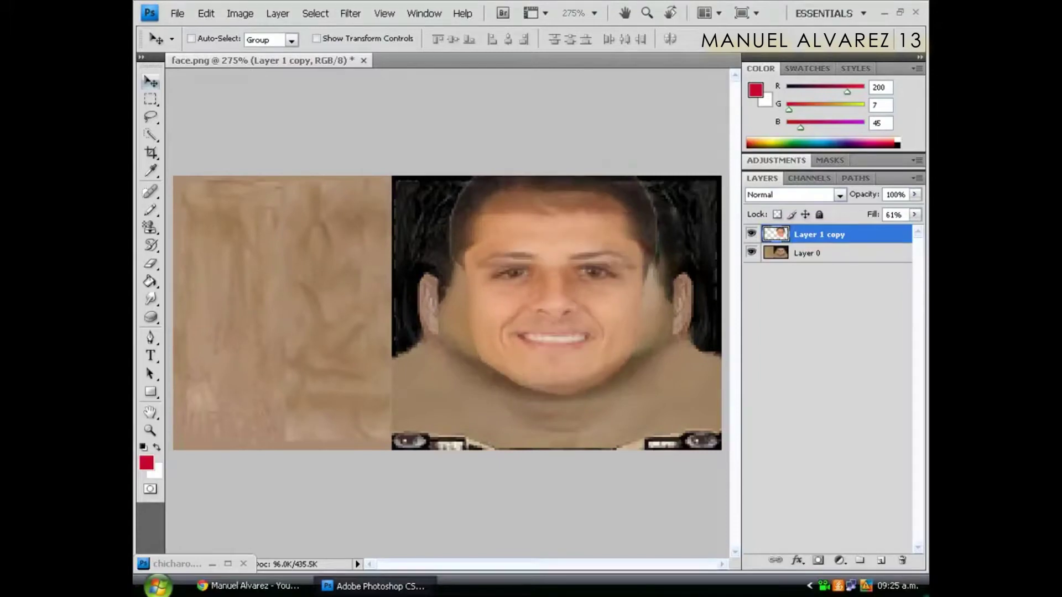
{"action": "key", "text": "Up"}
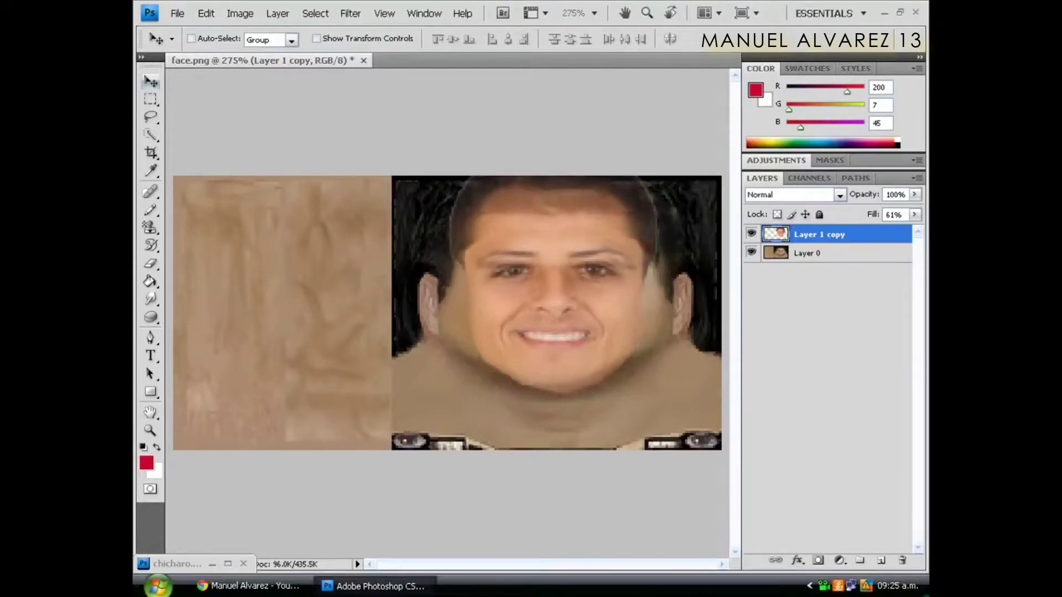
{"action": "key", "text": "Right"}
{"action": "key", "text": "Right"}
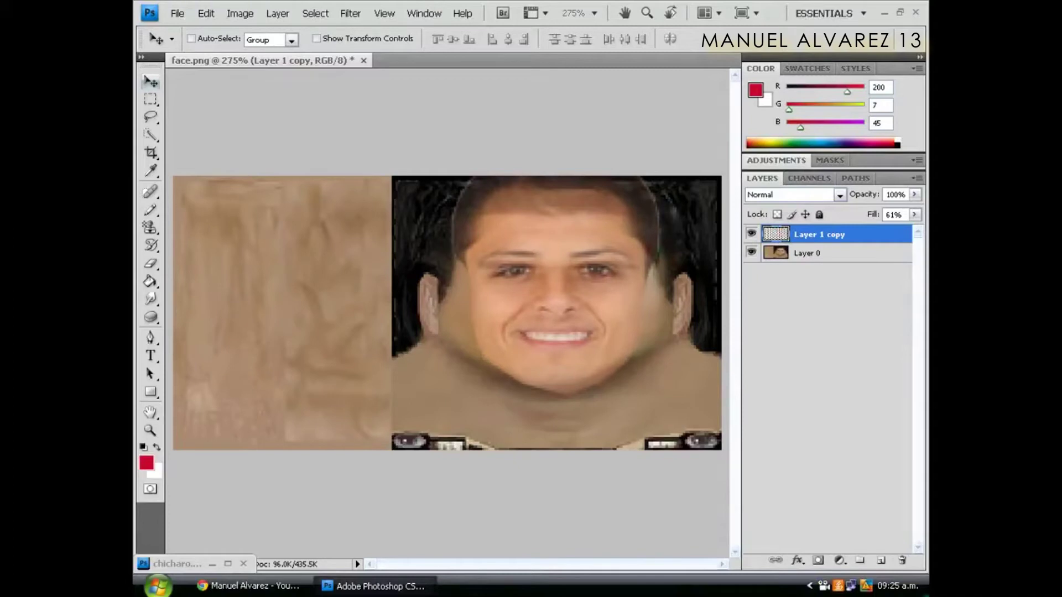
{"action": "key", "text": "Right"}
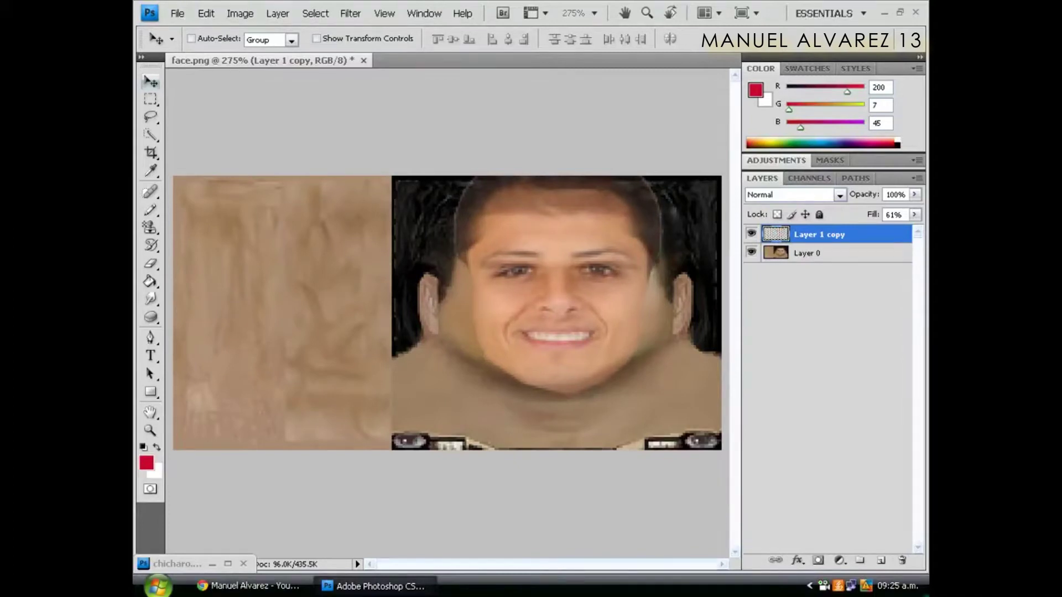
- Lower the head copy layer's fill to 47%
{"action": "left_click", "coordinate": [910, 214]}
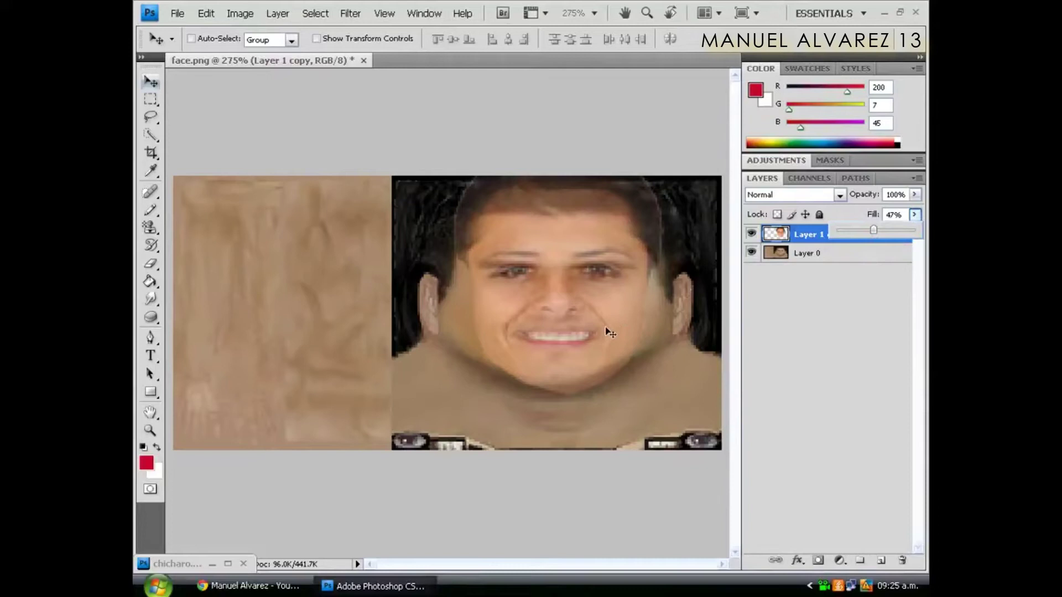
{"action": "left_click", "coordinate": [619, 333]}
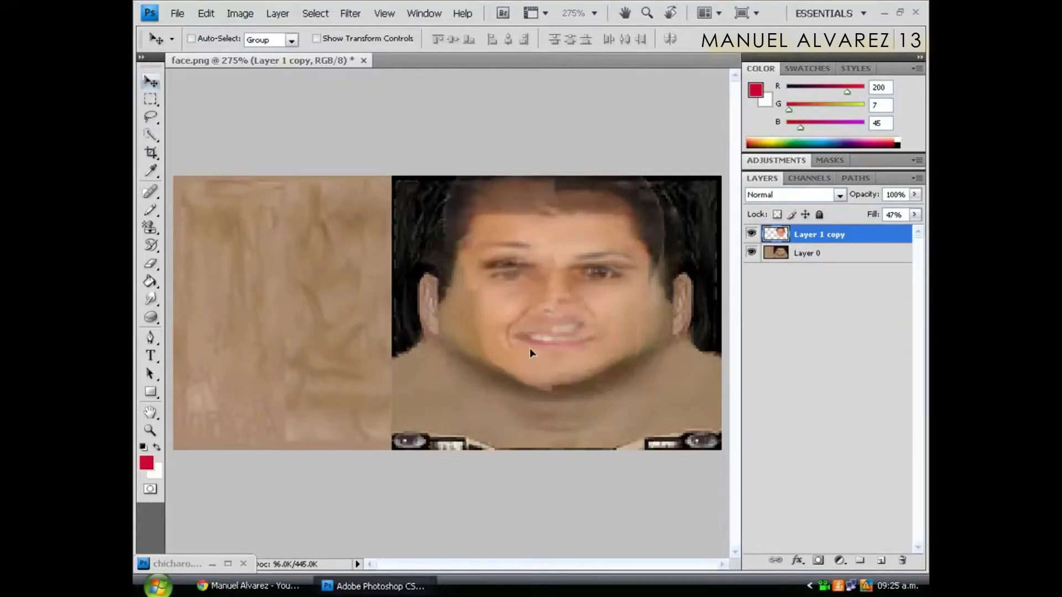
- Reposition the semi-transparent head copy so its eyes, nose and mouth line up with the original face
{"action": "left_click_drag", "start_coordinate": [540, 379], "coordinate": [616, 454]}
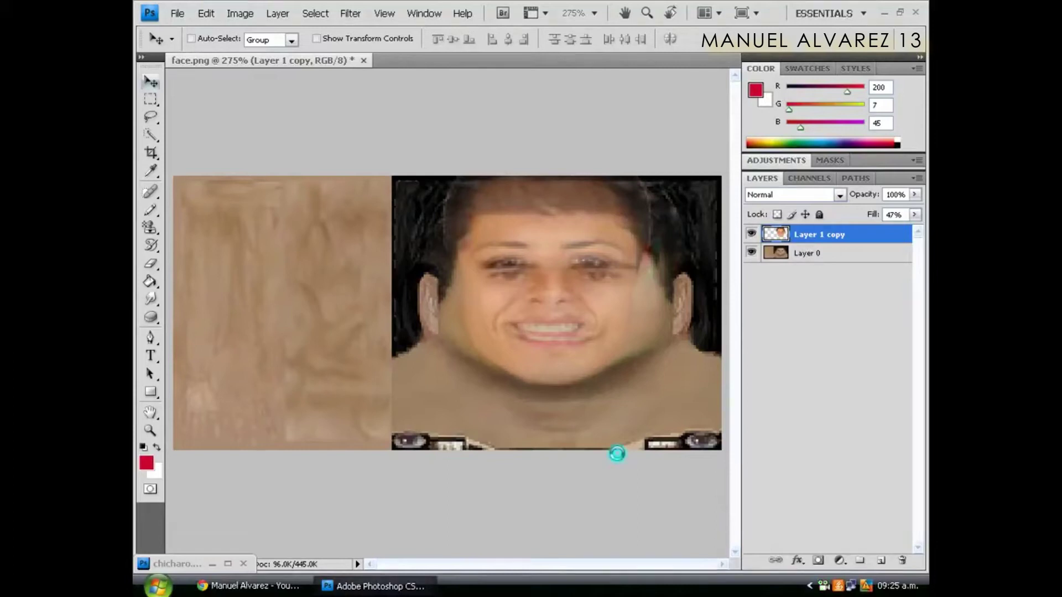
{"action": "left_click", "coordinate": [617, 453]}
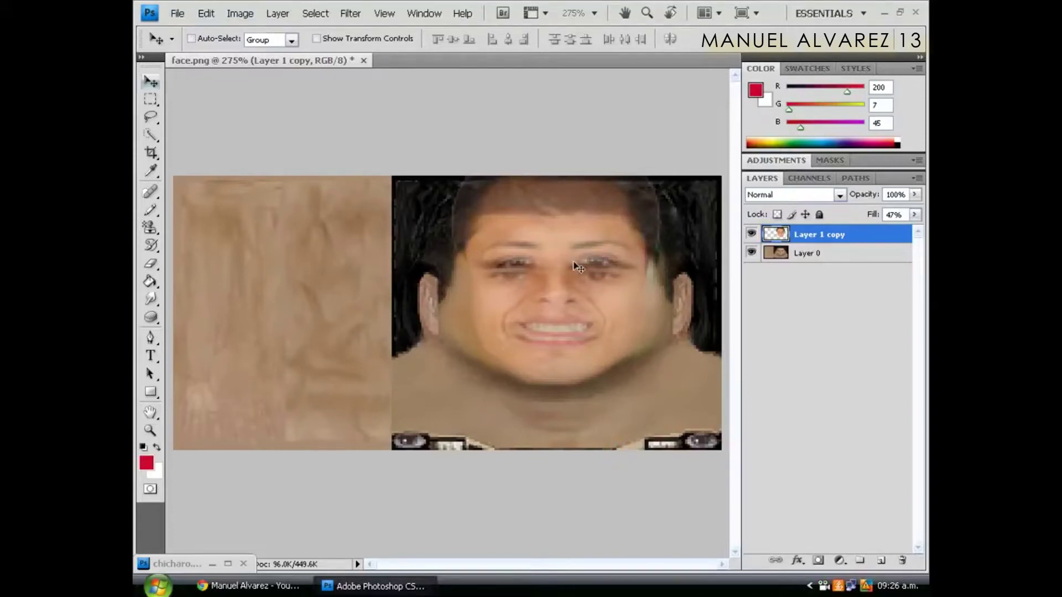
- Duplicate the head copy and shorten the duplicate from the top to 90.7% height, keeping the chin in place
{"action": "key", "text": "ctrl+t"}
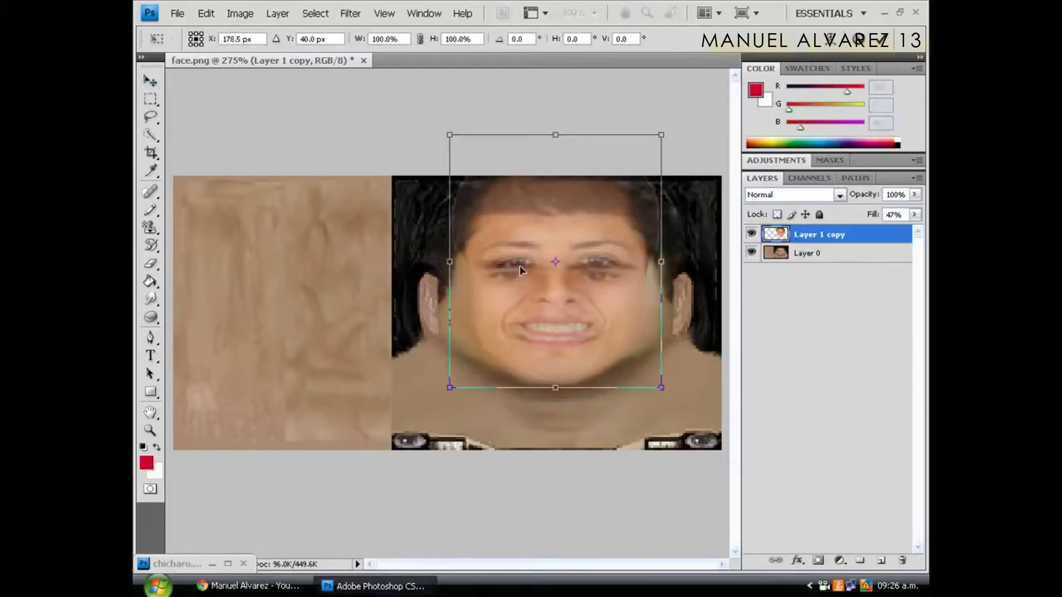
{"action": "left_click_drag", "start_coordinate": [556, 134], "coordinate": [556, 137]}
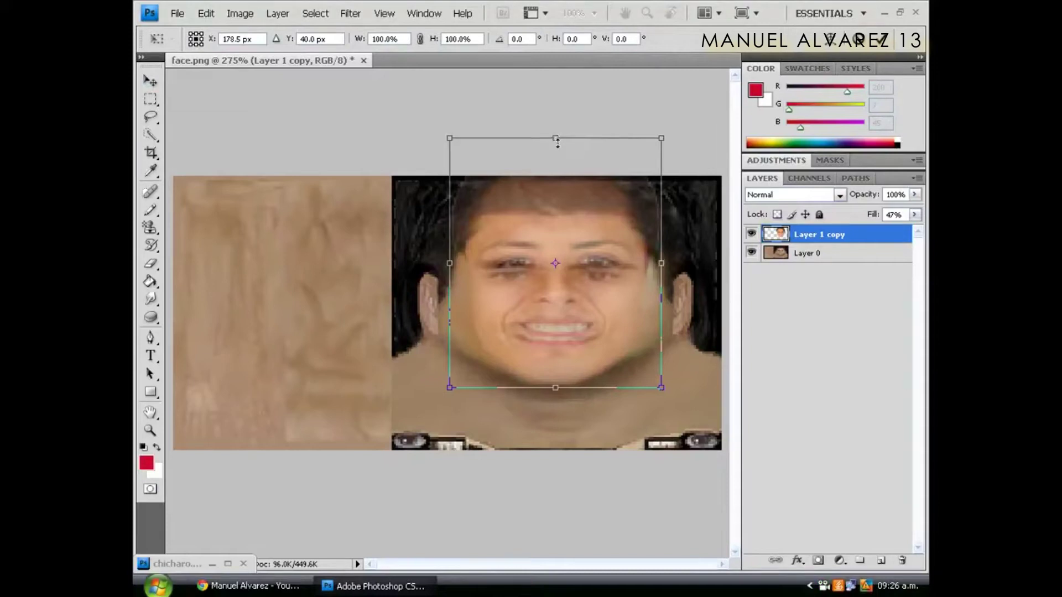
{"action": "key", "text": "ctrl+alt+t"}
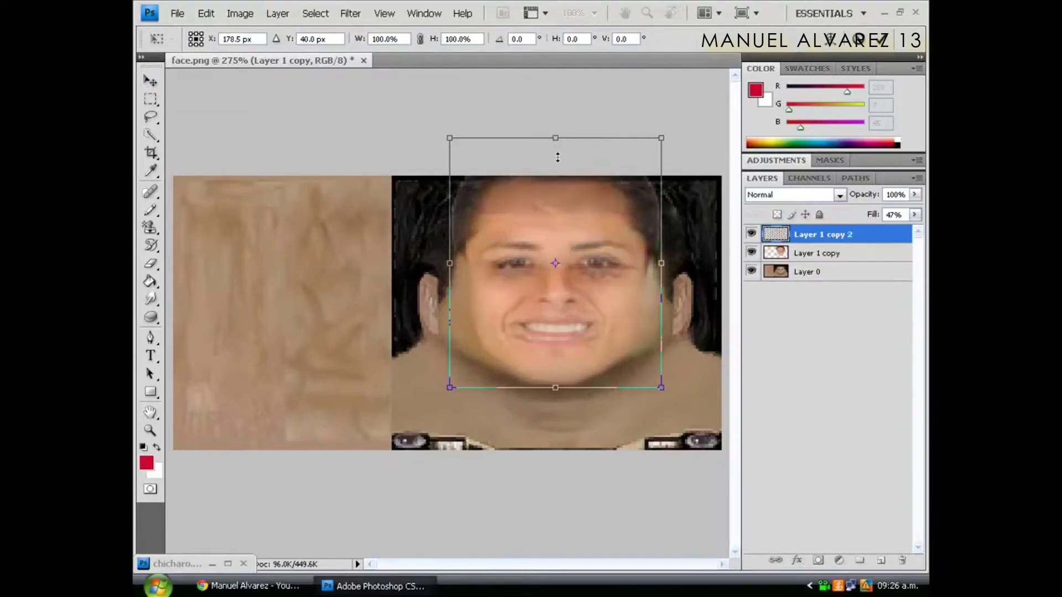
{"action": "left_click_drag", "start_coordinate": [557, 138], "coordinate": [557, 158]}
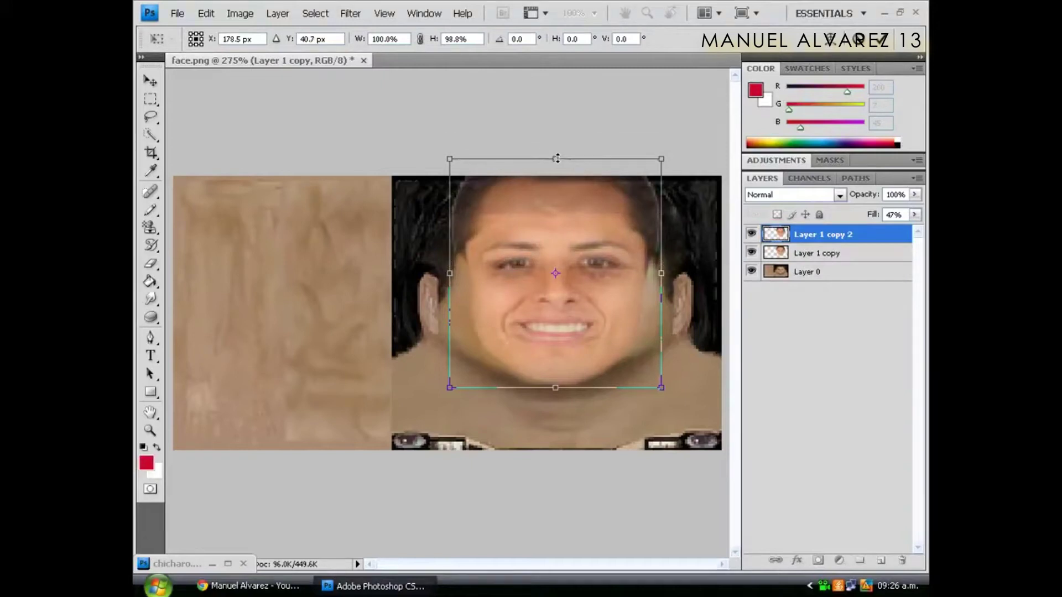
{"action": "key", "text": "Escape"}
{"action": "key", "text": "ctrl+alt+t"}
{"action": "left_click_drag", "start_coordinate": [557, 159], "coordinate": [557, 158]}
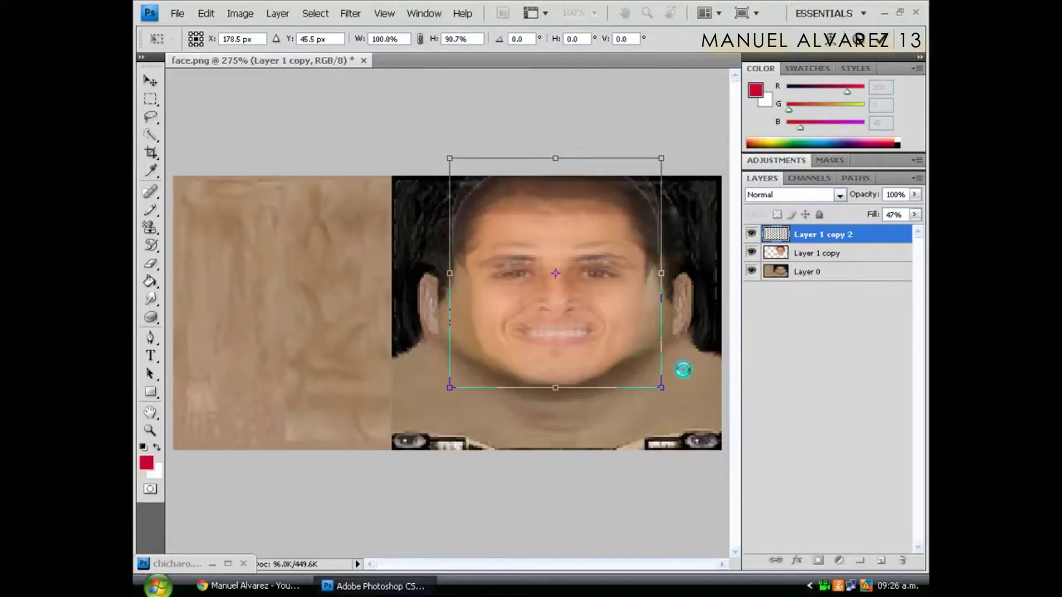
{"action": "key", "text": "Return"}
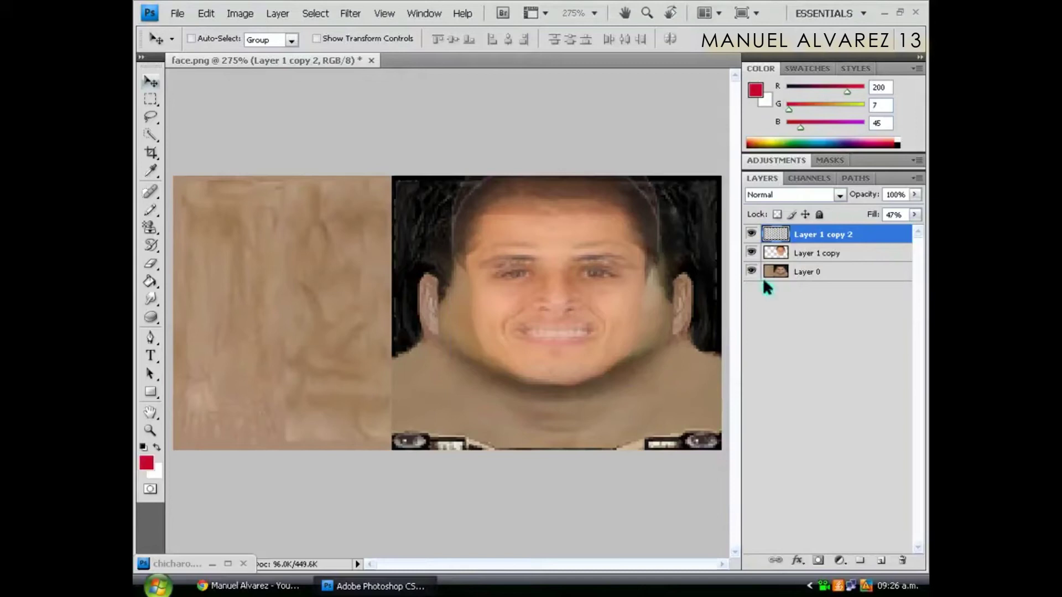
- Delete the taller head layer, Layer 1 copy, and make the shortened duplicate, Layer 1 copy 2, the active layer
{"action": "left_click", "coordinate": [792, 260]}
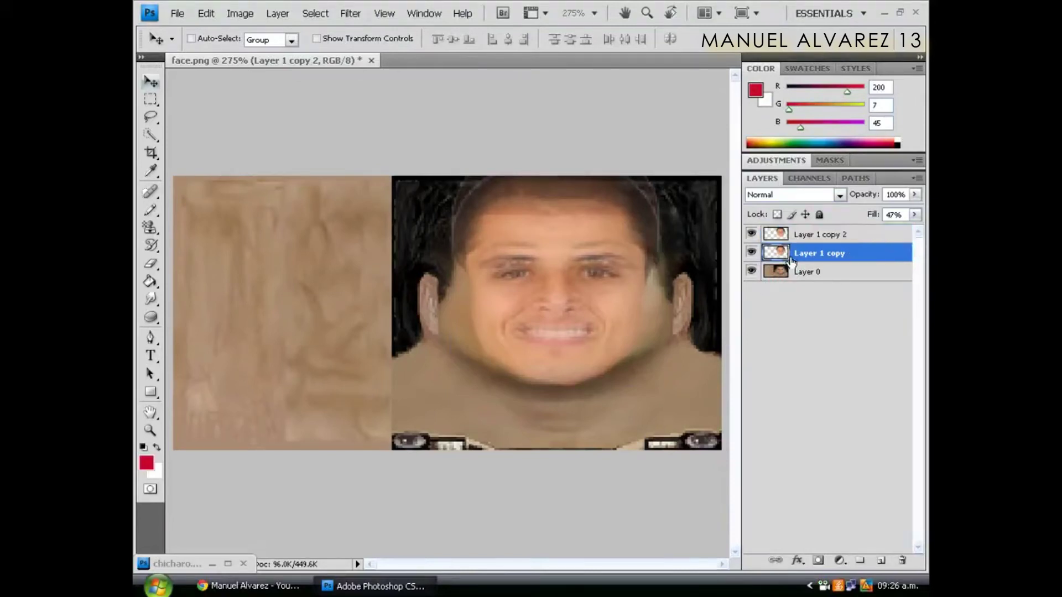
{"action": "key", "text": "ctrl+e"}
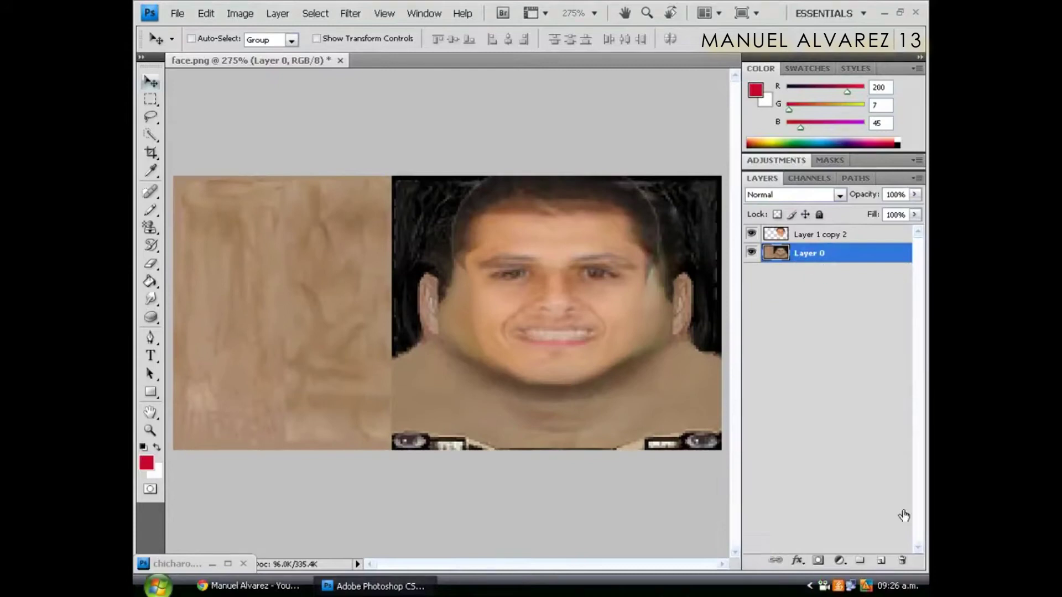
{"action": "key", "text": "alt+bracketright"}
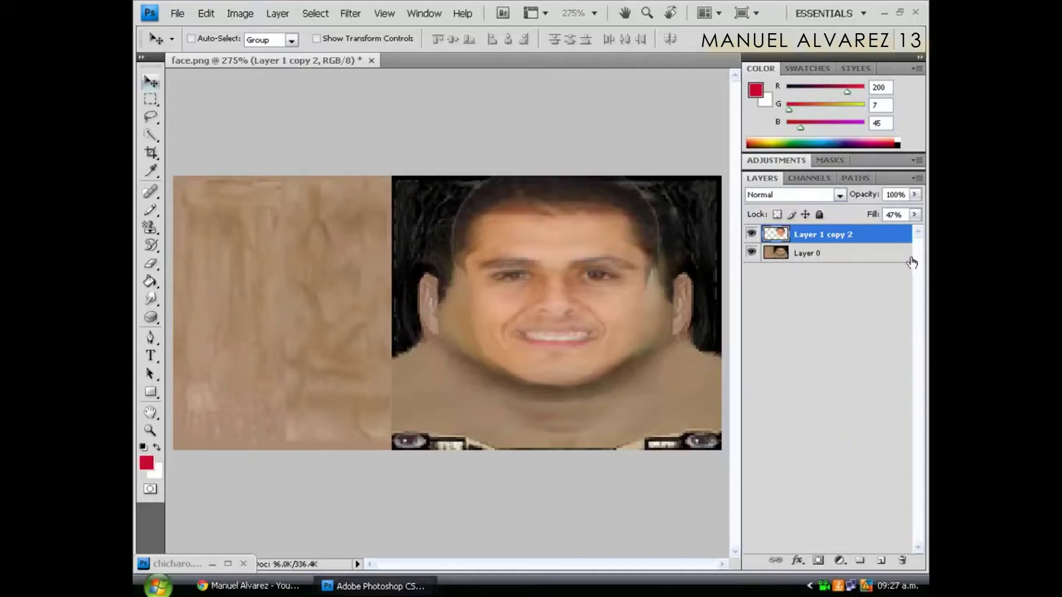
- Compare the shortened head with the original face at different fill levels, and set Layer 1 copy 2's fill to 100%
{"action": "left_click", "coordinate": [914, 215]}
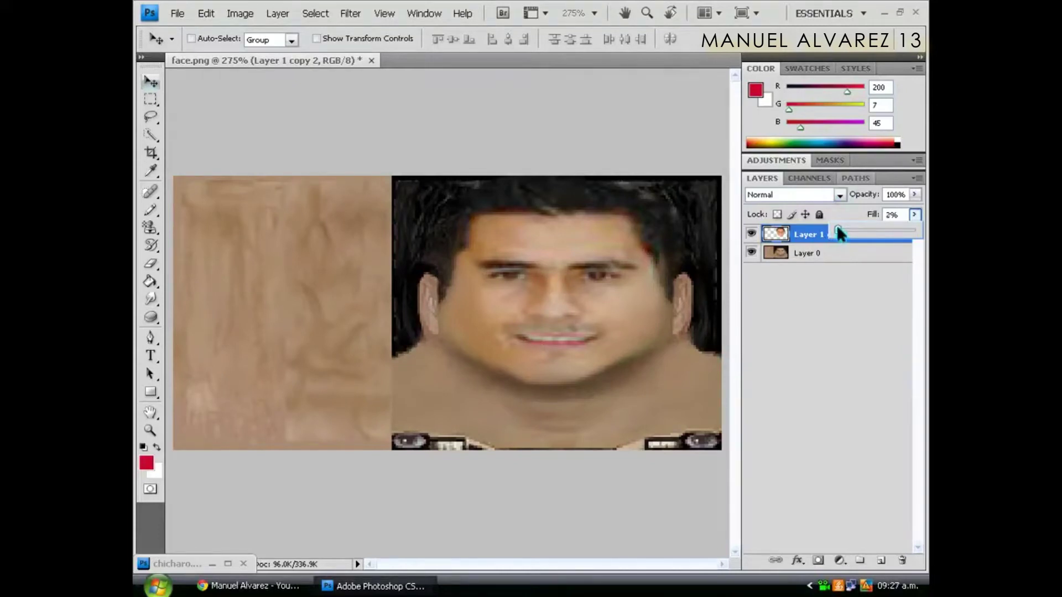
{"action": "left_click_drag", "start_coordinate": [839, 226], "coordinate": [849, 235]}
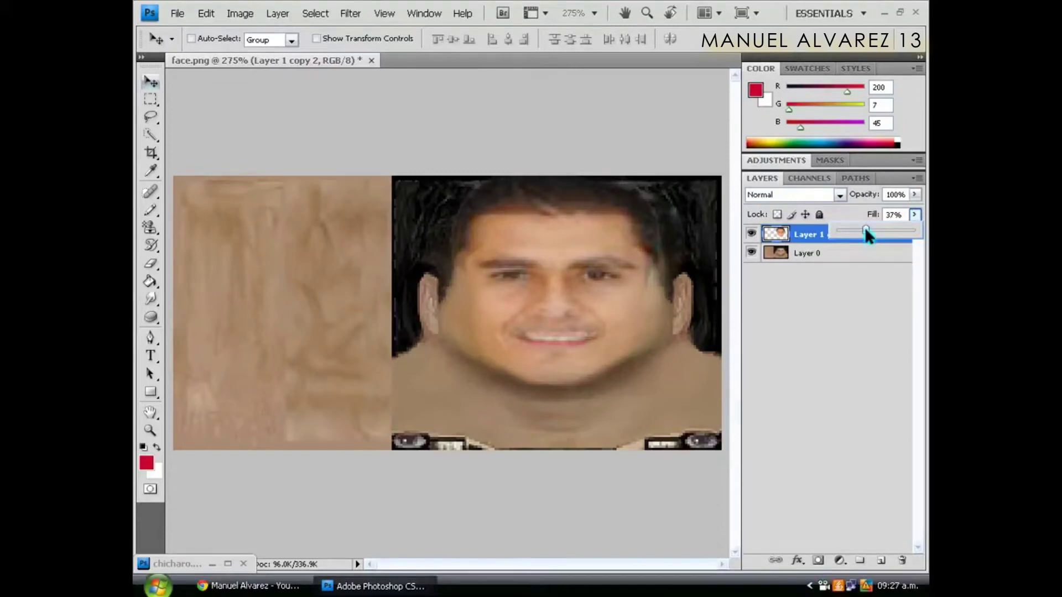
{"action": "left_click_drag", "start_coordinate": [867, 231], "coordinate": [869, 231]}
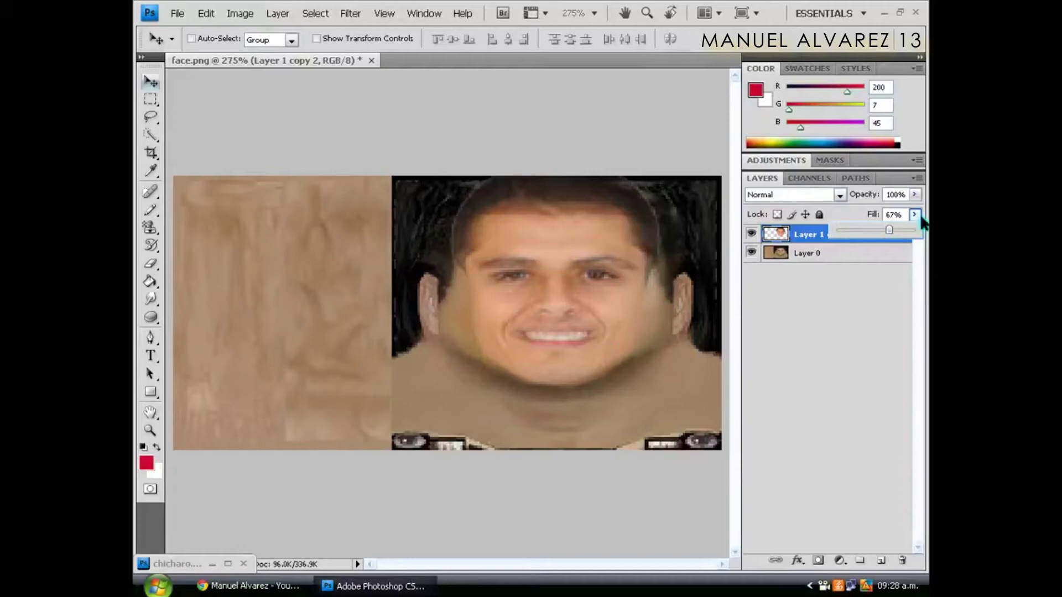
{"action": "left_click_drag", "start_coordinate": [890, 230], "coordinate": [885, 230]}
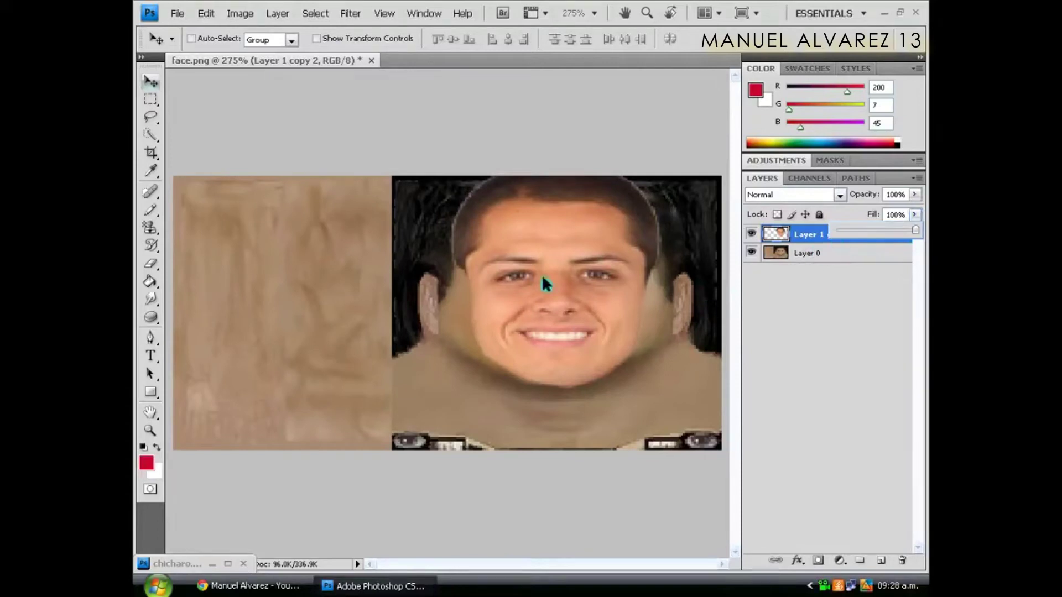
{"action": "left_click", "coordinate": [534, 315]}
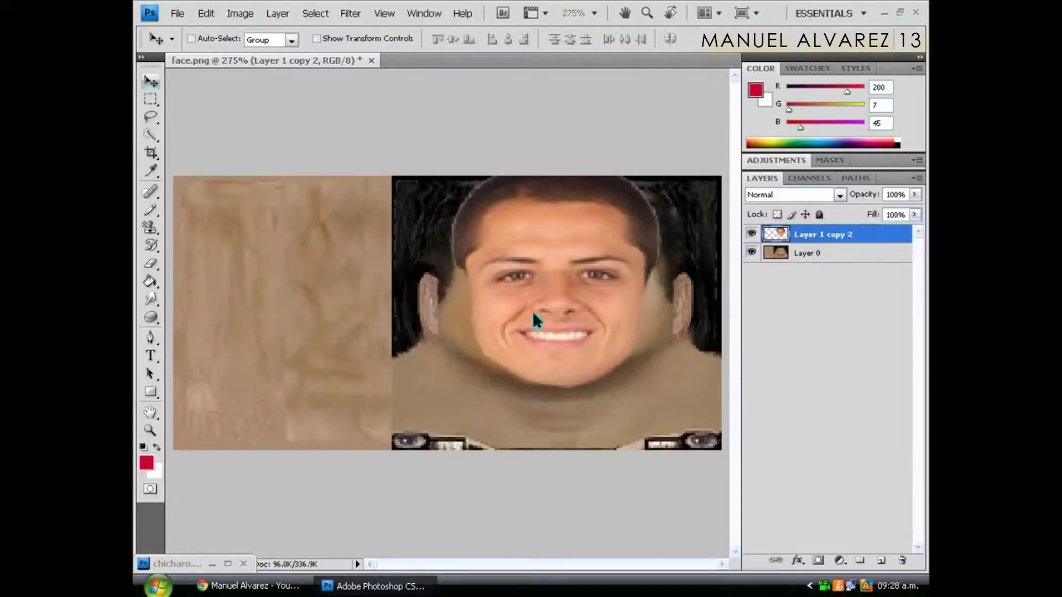
- Erase the hair and outer sides of the head on Layer 1 copy 2 with a 13-pixel Eraser, exposing the original hair
{"action": "left_click", "coordinate": [662, 303]}
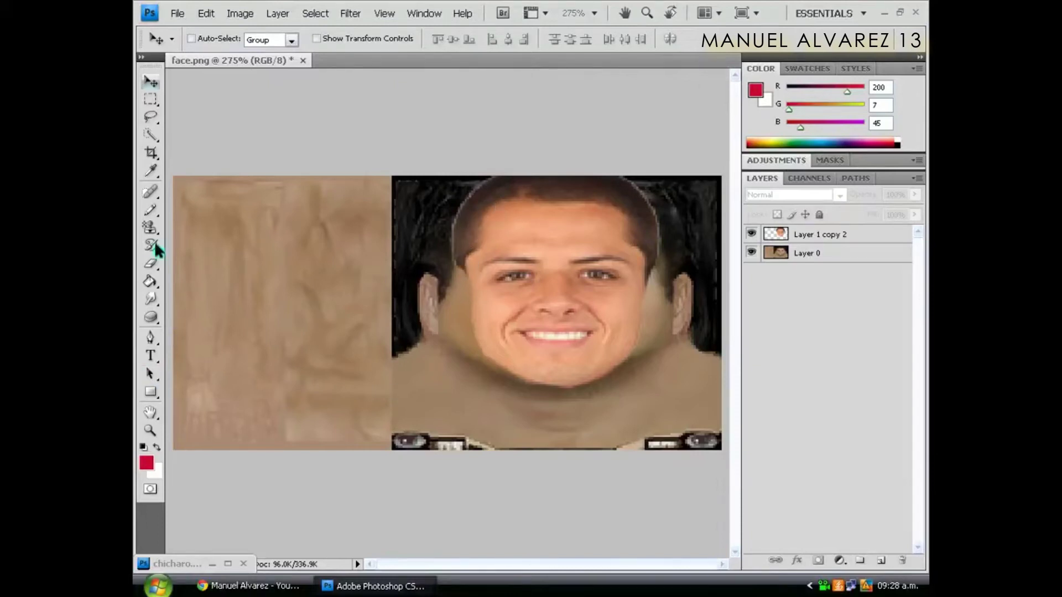
{"action": "left_click", "coordinate": [154, 264]}
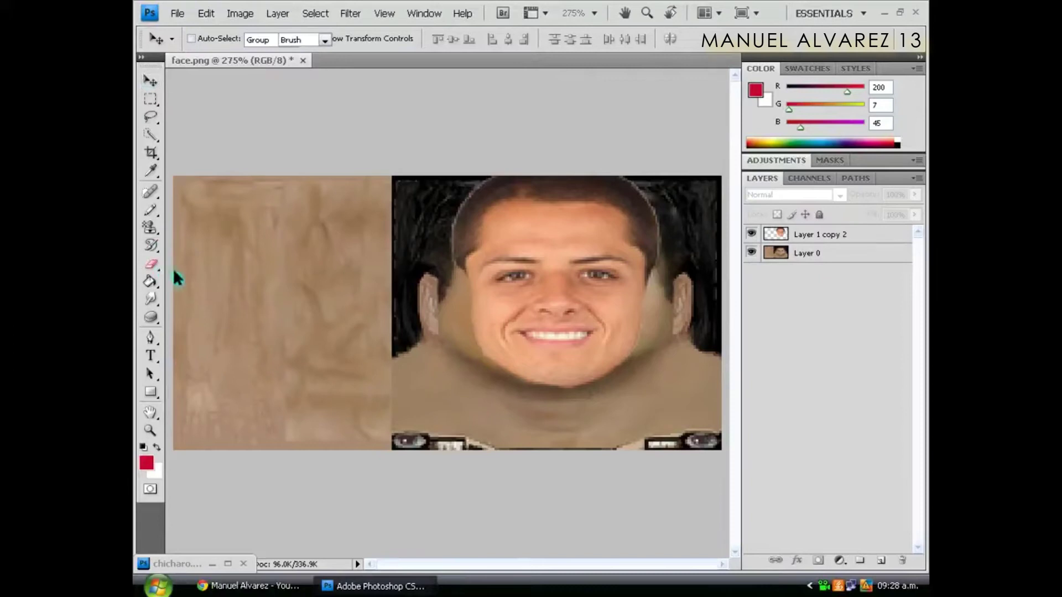
{"action": "right_click", "coordinate": [162, 262]}
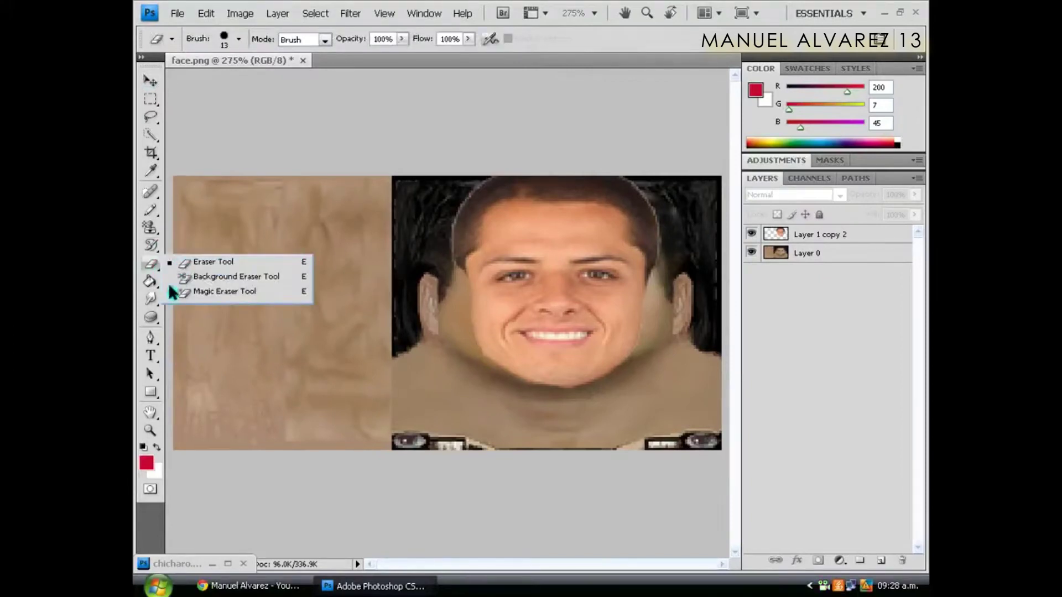
{"action": "left_click", "coordinate": [813, 238]}
{"action": "left_click", "coordinate": [813, 238]}
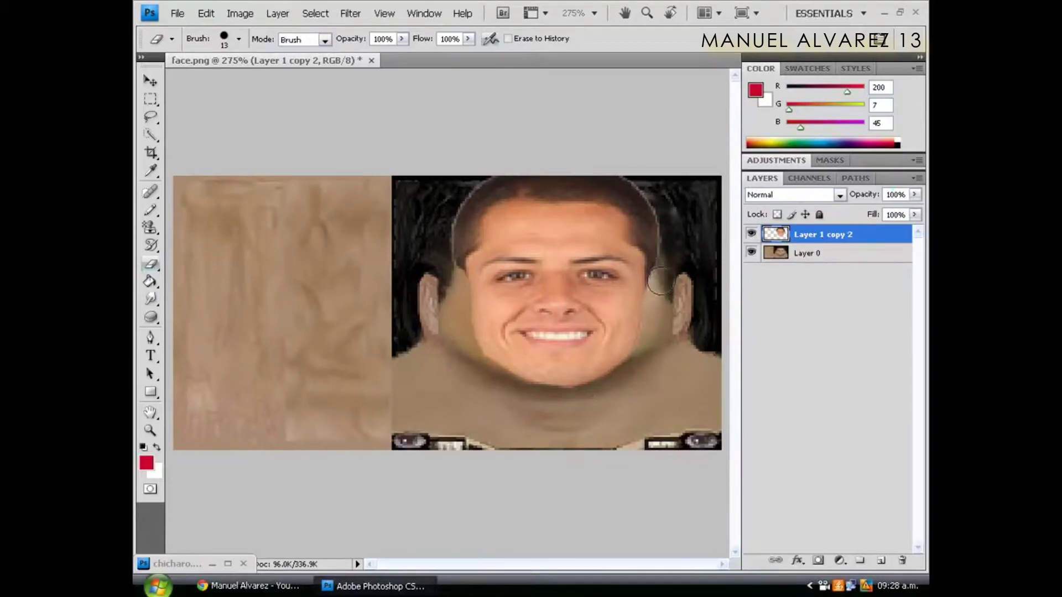
{"action": "mouse_move", "coordinate": [662, 280]}
{"action": "left_mouse_down"}
{"action": "mouse_move", "coordinate": [670, 272]}
{"action": "mouse_move", "coordinate": [650, 252]}
{"action": "mouse_move", "coordinate": [641, 206]}
{"action": "mouse_move", "coordinate": [598, 168]}
{"action": "mouse_move", "coordinate": [658, 216]}
{"action": "left_mouse_up"}
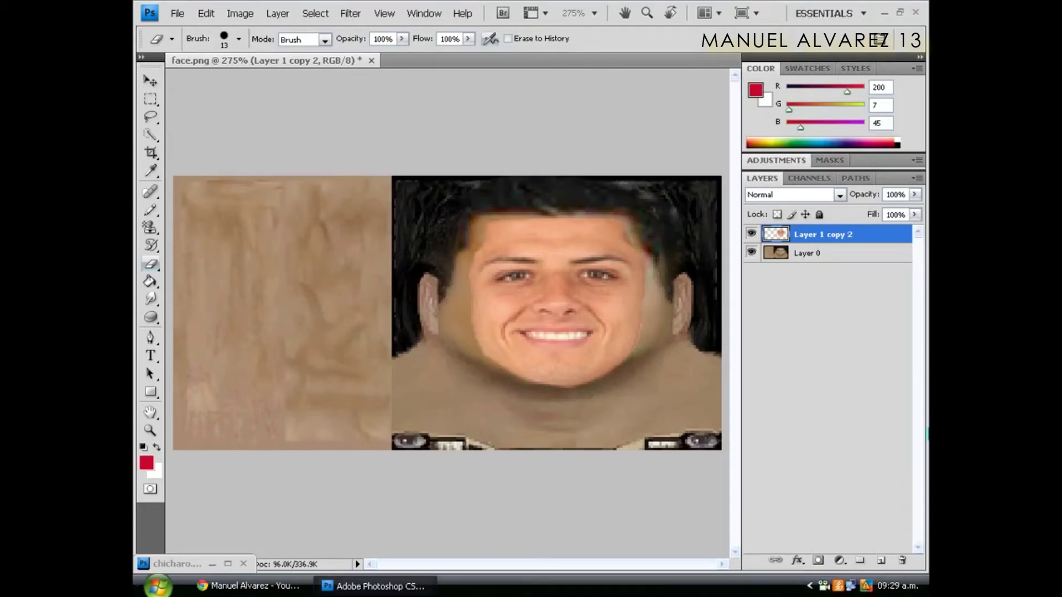
{"action": "left_click_drag", "start_coordinate": [801, 234], "coordinate": [805, 258]}
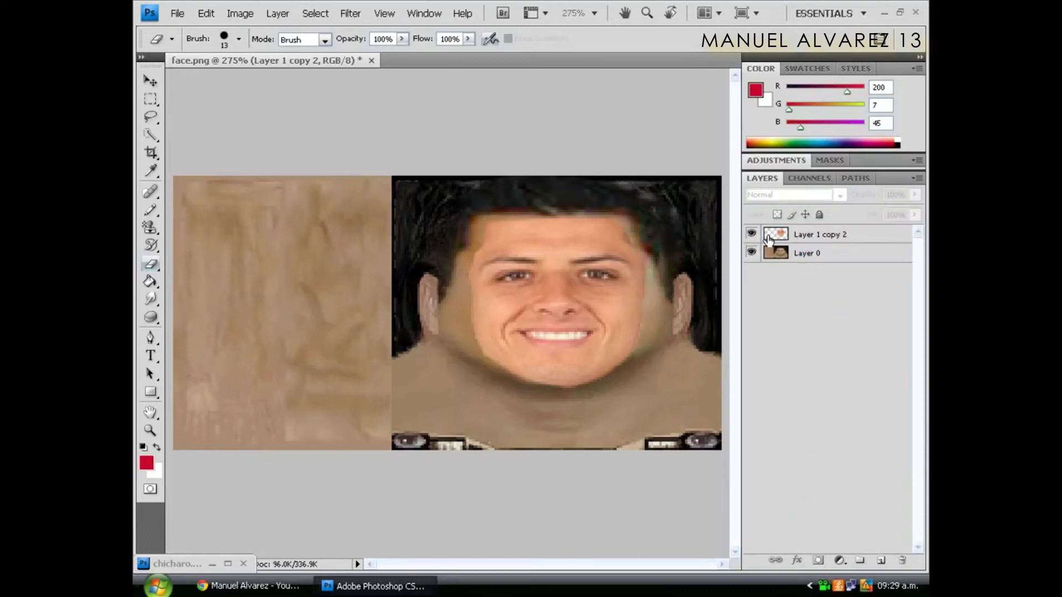
{"action": "left_click", "coordinate": [804, 264]}
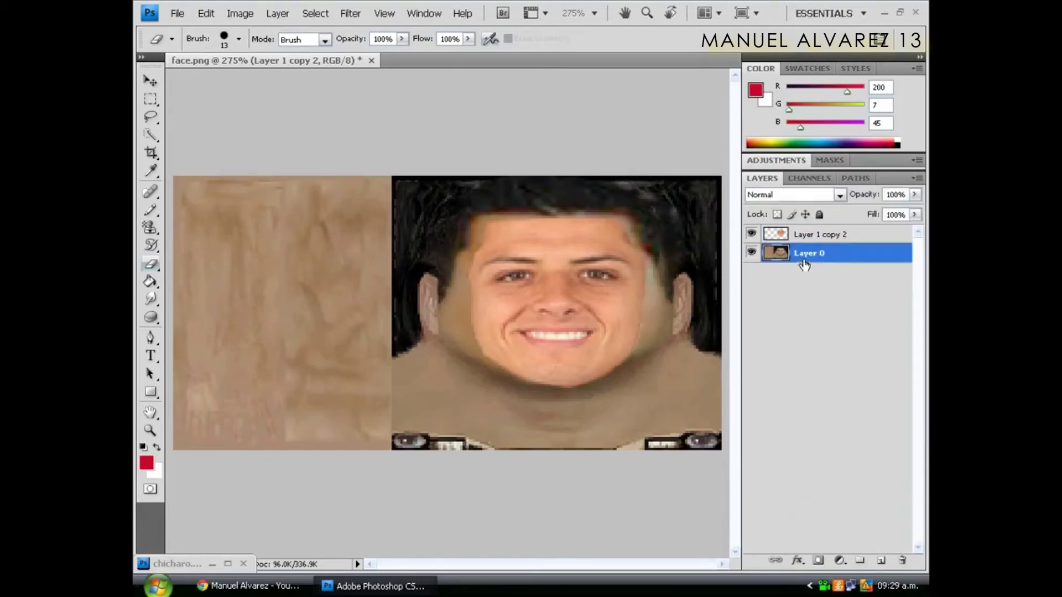
{"action": "left_click", "coordinate": [239, 13]}
{"action": "mouse_move", "coordinate": [279, 51]}
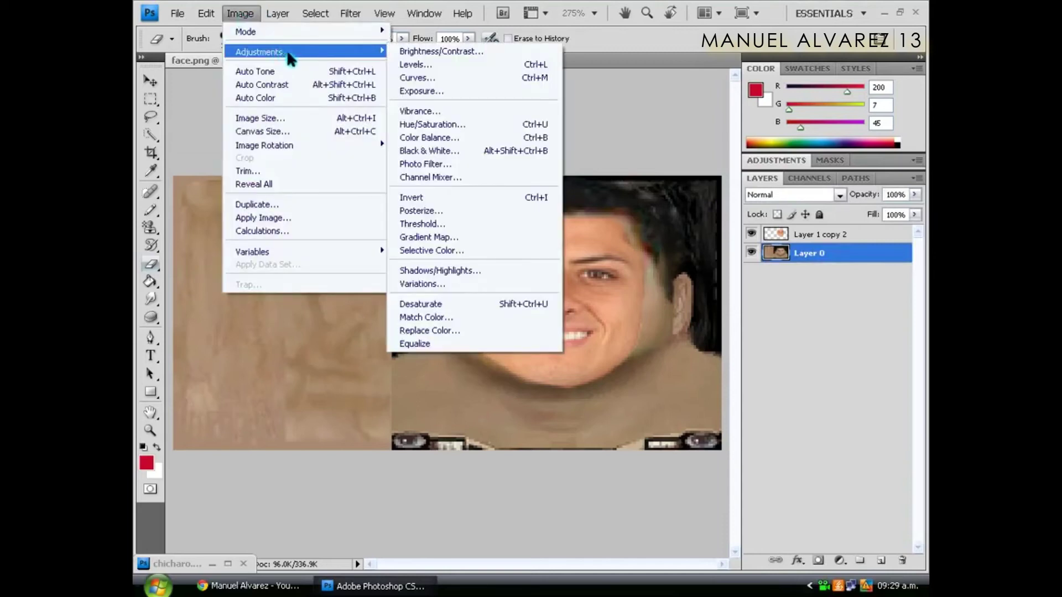
{"action": "left_click", "coordinate": [452, 319]}
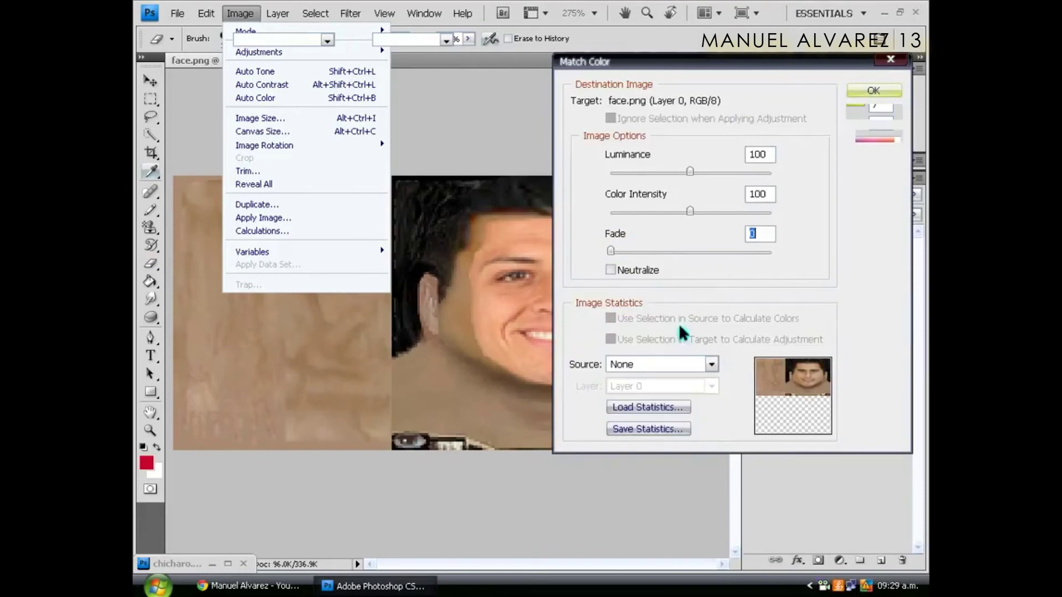
{"action": "left_click", "coordinate": [711, 364]}
{"action": "left_click", "coordinate": [669, 394]}
{"action": "left_click", "coordinate": [671, 388]}
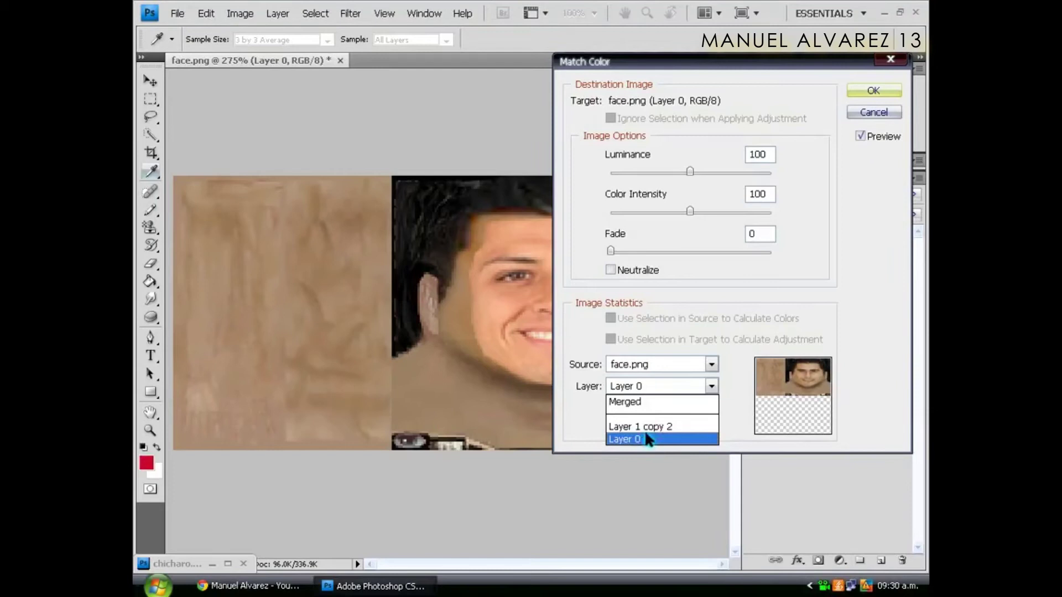
{"action": "left_click", "coordinate": [678, 427]}
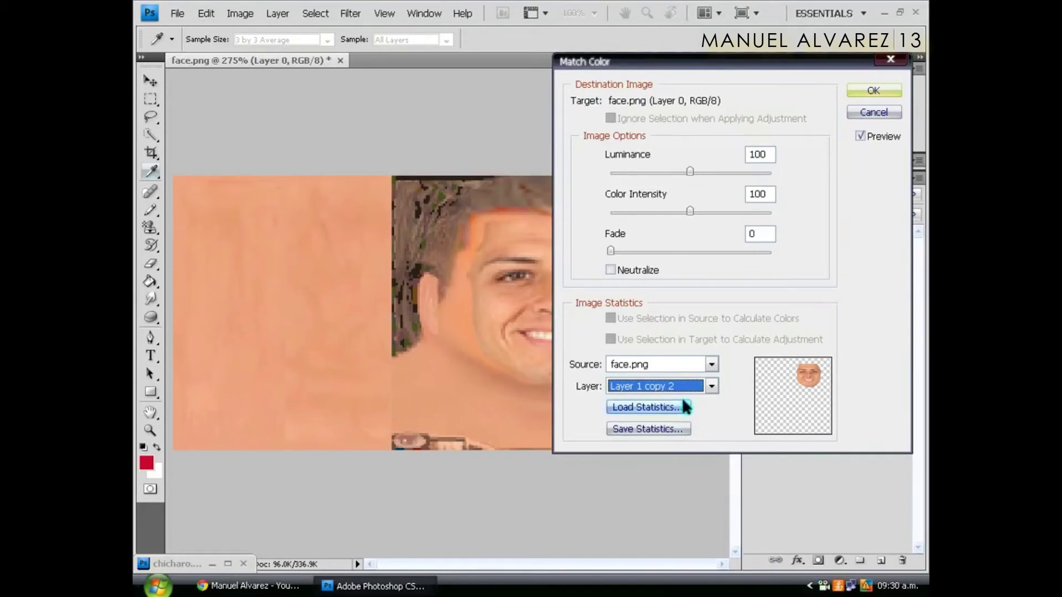
{"action": "left_click", "coordinate": [712, 386]}
{"action": "left_click", "coordinate": [659, 404]}
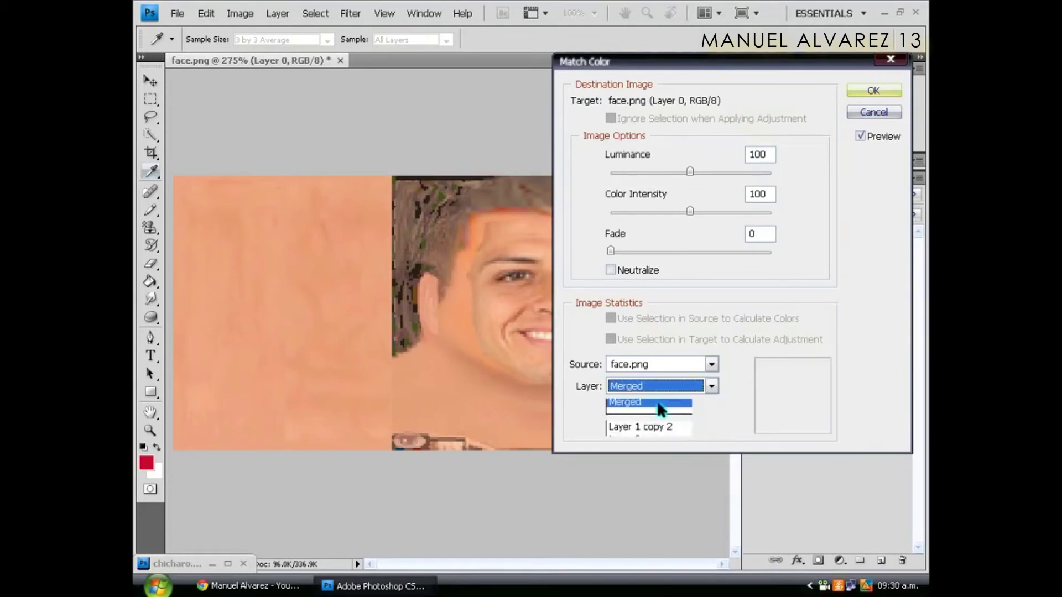
{"action": "left_click", "coordinate": [886, 61]}
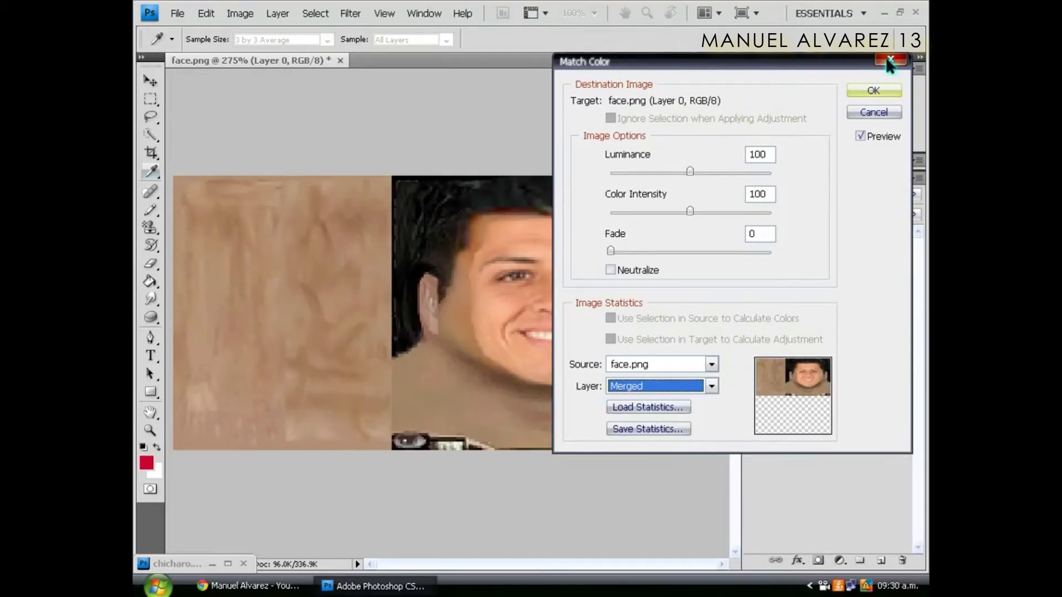
{"action": "key", "text": "e"}
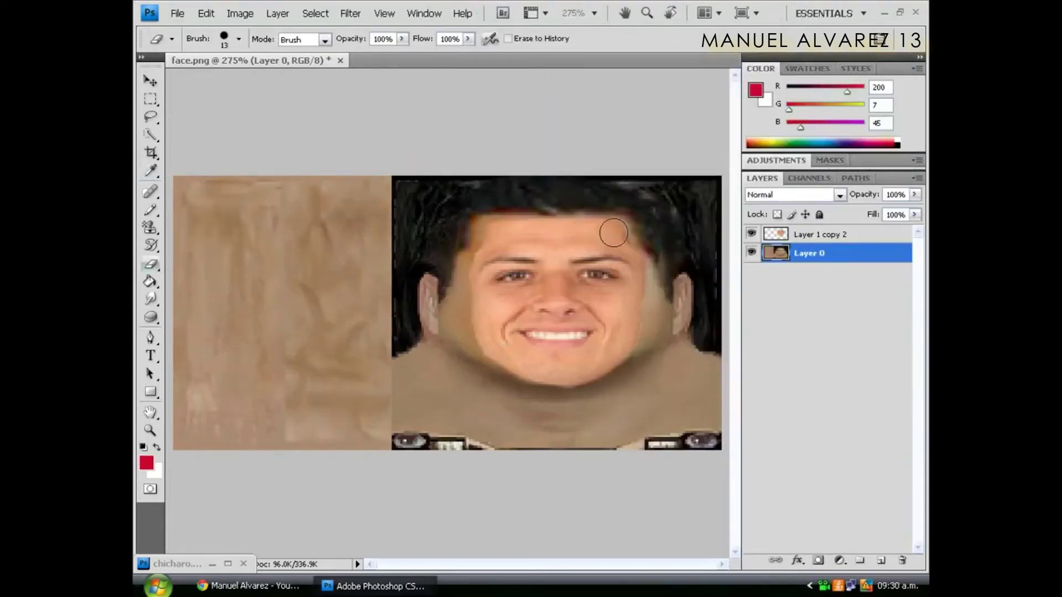
- Soften the pasted face's edges on Layer 1 copy 2 along the forehead, cheeks and jaw with a 22-pixel Blur tool at 50% strength
{"action": "left_click", "coordinate": [787, 243]}
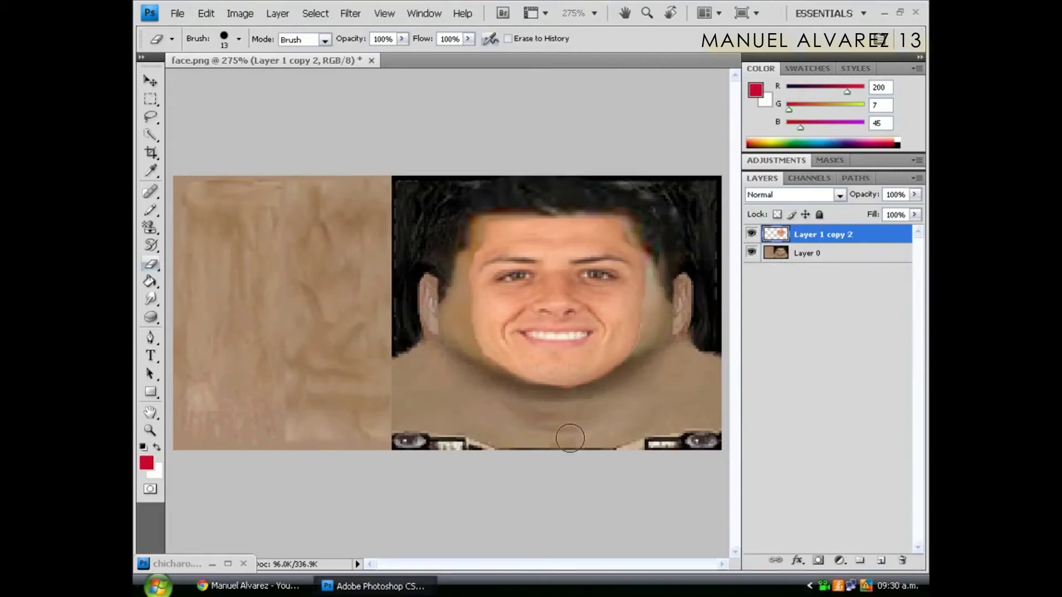
{"action": "left_click", "coordinate": [151, 305]}
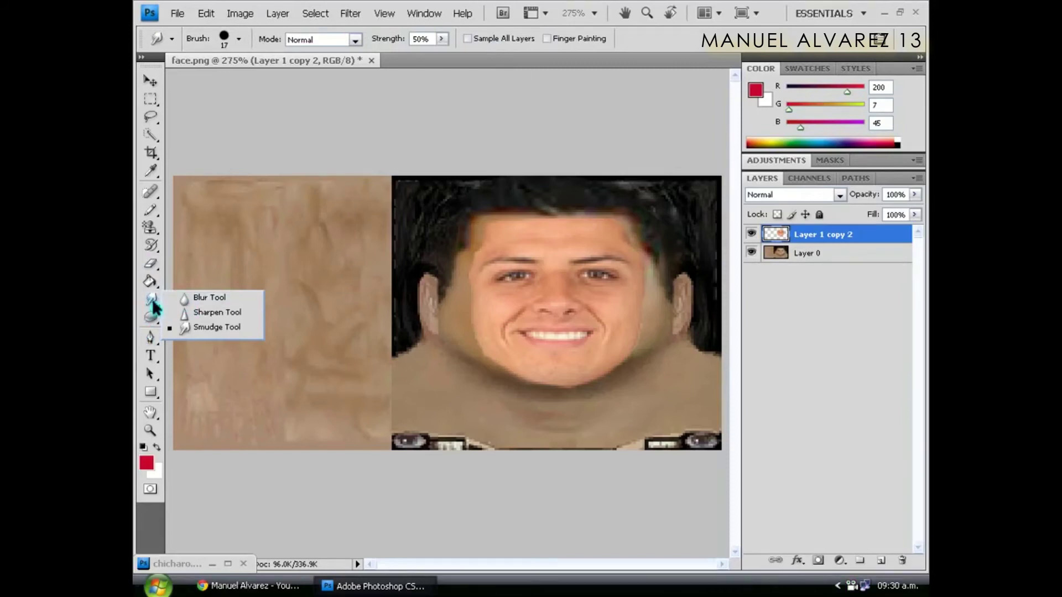
{"action": "left_click", "coordinate": [194, 303]}
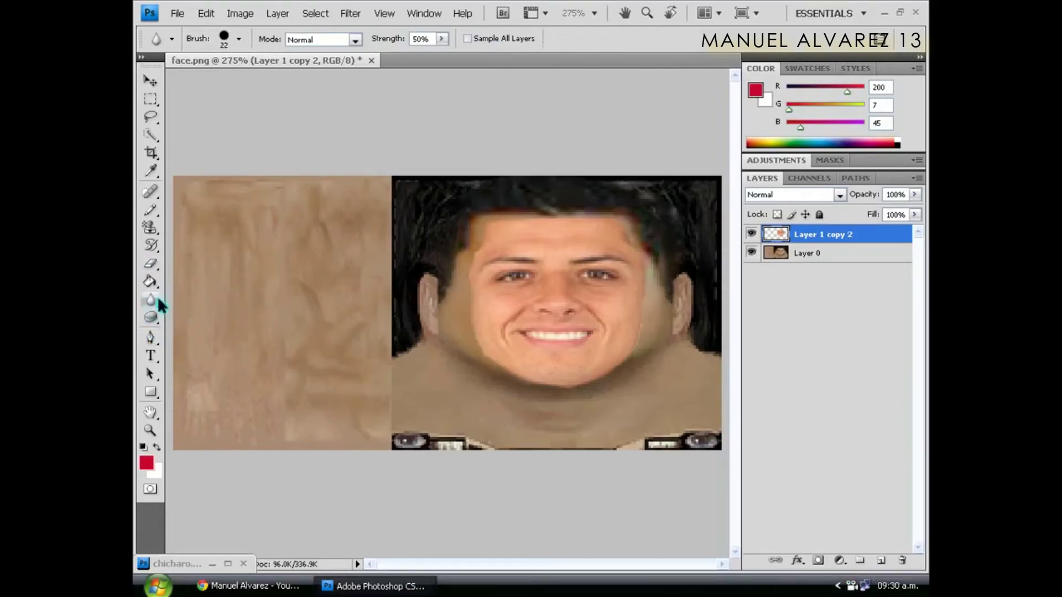
{"action": "left_click_drag", "start_coordinate": [422, 237], "coordinate": [498, 232]}
{"action": "mouse_move", "coordinate": [526, 226]}
{"action": "left_mouse_down"}
{"action": "mouse_move", "coordinate": [478, 234]}
{"action": "mouse_move", "coordinate": [486, 229]}
{"action": "mouse_move", "coordinate": [474, 242]}
{"action": "mouse_move", "coordinate": [542, 228]}
{"action": "mouse_move", "coordinate": [498, 228]}
{"action": "mouse_move", "coordinate": [571, 220]}
{"action": "mouse_move", "coordinate": [631, 230]}
{"action": "mouse_move", "coordinate": [629, 242]}
{"action": "mouse_move", "coordinate": [643, 235]}
{"action": "mouse_move", "coordinate": [545, 241]}
{"action": "mouse_move", "coordinate": [513, 229]}
{"action": "mouse_move", "coordinate": [455, 243]}
{"action": "mouse_move", "coordinate": [476, 231]}
{"action": "mouse_move", "coordinate": [464, 233]}
{"action": "mouse_move", "coordinate": [489, 357]}
{"action": "mouse_move", "coordinate": [535, 387]}
{"action": "mouse_move", "coordinate": [452, 356]}
{"action": "mouse_move", "coordinate": [559, 402]}
{"action": "mouse_move", "coordinate": [494, 371]}
{"action": "mouse_move", "coordinate": [608, 374]}
{"action": "mouse_move", "coordinate": [591, 377]}
{"action": "mouse_move", "coordinate": [625, 345]}
{"action": "mouse_move", "coordinate": [616, 362]}
{"action": "mouse_move", "coordinate": [506, 382]}
{"action": "mouse_move", "coordinate": [479, 373]}
{"action": "mouse_move", "coordinate": [452, 331]}
{"action": "mouse_move", "coordinate": [450, 340]}
{"action": "mouse_move", "coordinate": [475, 356]}
{"action": "mouse_move", "coordinate": [465, 360]}
{"action": "mouse_move", "coordinate": [457, 297]}
{"action": "mouse_move", "coordinate": [475, 351]}
{"action": "mouse_move", "coordinate": [465, 364]}
{"action": "mouse_move", "coordinate": [456, 308]}
{"action": "mouse_move", "coordinate": [467, 339]}
{"action": "mouse_move", "coordinate": [458, 360]}
{"action": "mouse_move", "coordinate": [467, 315]}
{"action": "mouse_move", "coordinate": [468, 367]}
{"action": "mouse_move", "coordinate": [465, 285]}
{"action": "mouse_move", "coordinate": [460, 367]}
{"action": "mouse_move", "coordinate": [485, 238]}
{"action": "mouse_move", "coordinate": [437, 315]}
{"action": "mouse_move", "coordinate": [471, 329]}
{"action": "mouse_move", "coordinate": [469, 356]}
{"action": "mouse_move", "coordinate": [474, 330]}
{"action": "mouse_move", "coordinate": [514, 387]}
{"action": "mouse_move", "coordinate": [606, 376]}
{"action": "mouse_move", "coordinate": [643, 327]}
{"action": "mouse_move", "coordinate": [642, 338]}
{"action": "mouse_move", "coordinate": [647, 299]}
{"action": "mouse_move", "coordinate": [645, 347]}
{"action": "mouse_move", "coordinate": [654, 329]}
{"action": "mouse_move", "coordinate": [591, 419]}
{"action": "mouse_move", "coordinate": [583, 360]}
{"action": "mouse_move", "coordinate": [562, 379]}
{"action": "mouse_move", "coordinate": [652, 303]}
{"action": "mouse_move", "coordinate": [642, 285]}
{"action": "mouse_move", "coordinate": [630, 334]}
{"action": "mouse_move", "coordinate": [661, 361]}
{"action": "left_mouse_up"}
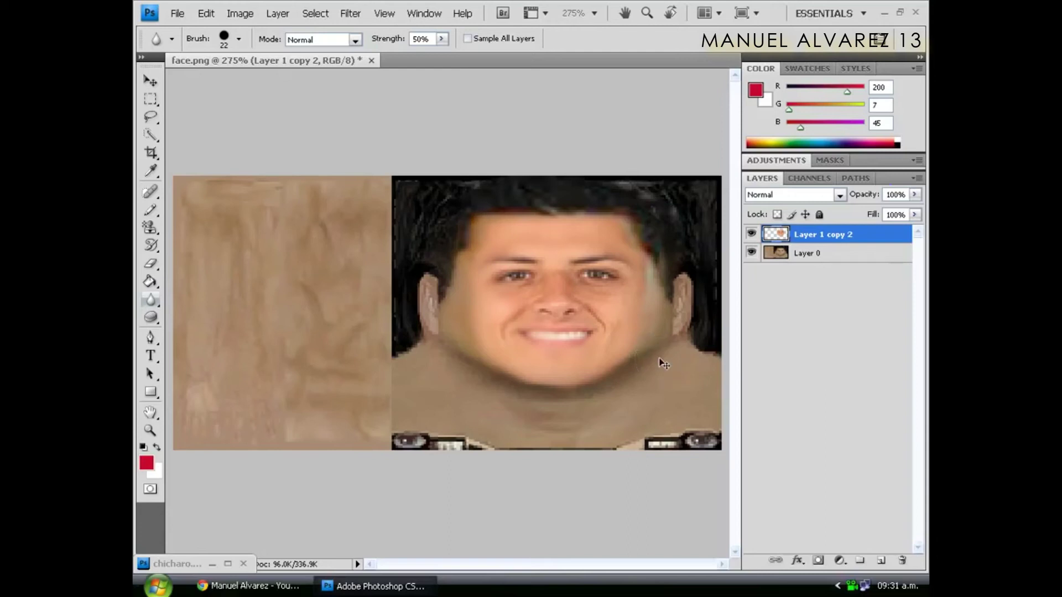
{"action": "mouse_move", "coordinate": [662, 363]}
{"action": "left_mouse_down"}
{"action": "mouse_move", "coordinate": [661, 327]}
{"action": "mouse_move", "coordinate": [640, 316]}
{"action": "mouse_move", "coordinate": [653, 308]}
{"action": "left_mouse_up"}
{"action": "mouse_move", "coordinate": [450, 321]}
{"action": "left_mouse_down"}
{"action": "mouse_move", "coordinate": [465, 277]}
{"action": "mouse_move", "coordinate": [457, 221]}
{"action": "mouse_move", "coordinate": [459, 246]}
{"action": "left_mouse_up"}
{"action": "mouse_move", "coordinate": [642, 294]}
{"action": "left_mouse_down"}
{"action": "mouse_move", "coordinate": [646, 362]}
{"action": "mouse_move", "coordinate": [648, 297]}
{"action": "left_mouse_up"}
- Smudge the pasted face's skin outward over the cheek and jaw edges on Layer 1 copy 2 with the Smudge tool at 50% strength
{"action": "left_click", "coordinate": [150, 308]}
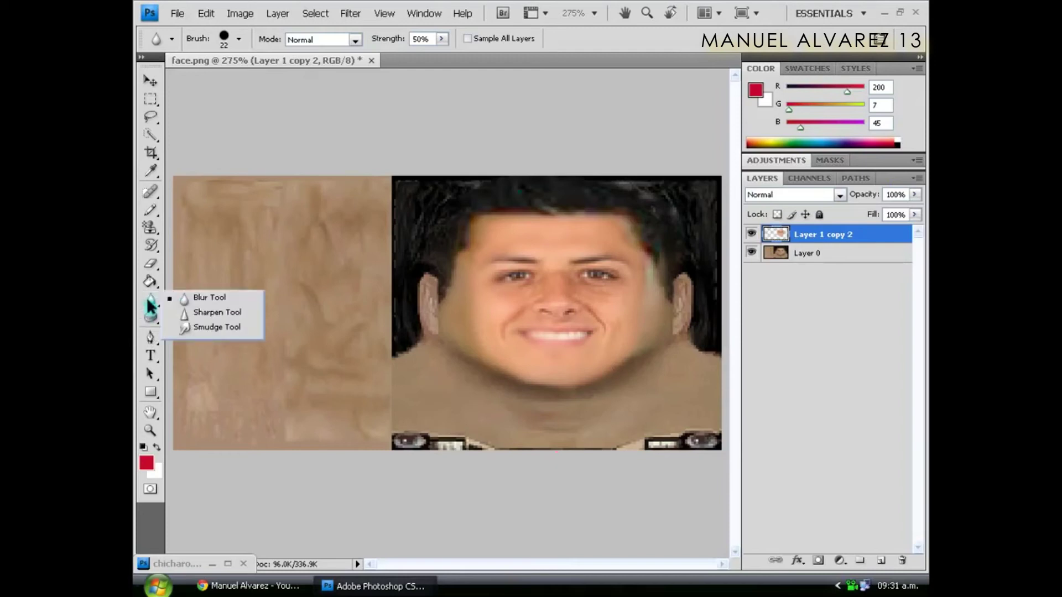
{"action": "left_click", "coordinate": [204, 327]}
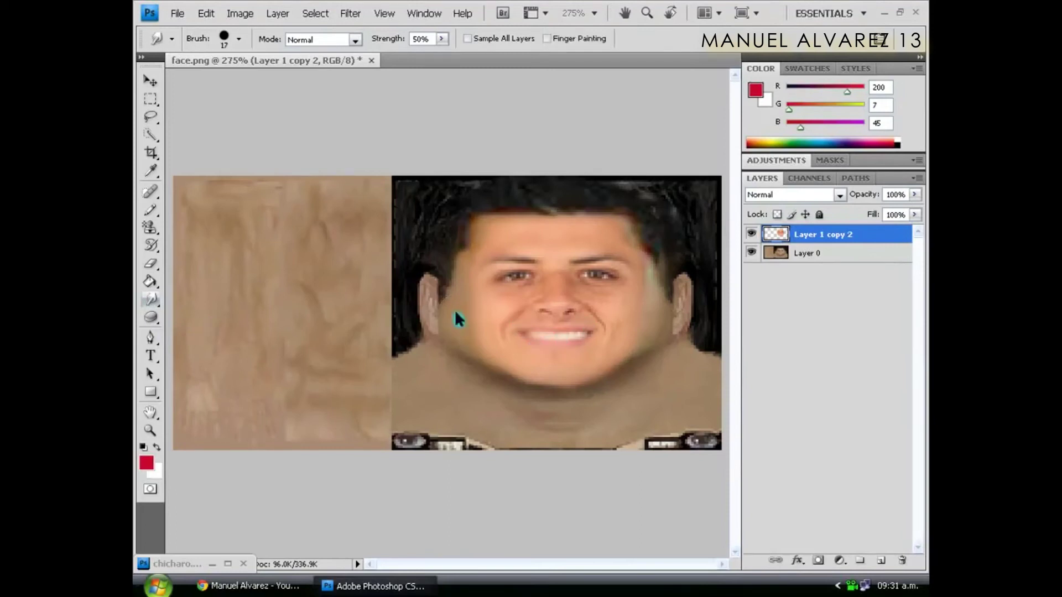
{"action": "left_click_drag", "start_coordinate": [474, 339], "coordinate": [493, 366]}
{"action": "left_click_drag", "start_coordinate": [484, 356], "coordinate": [481, 392]}
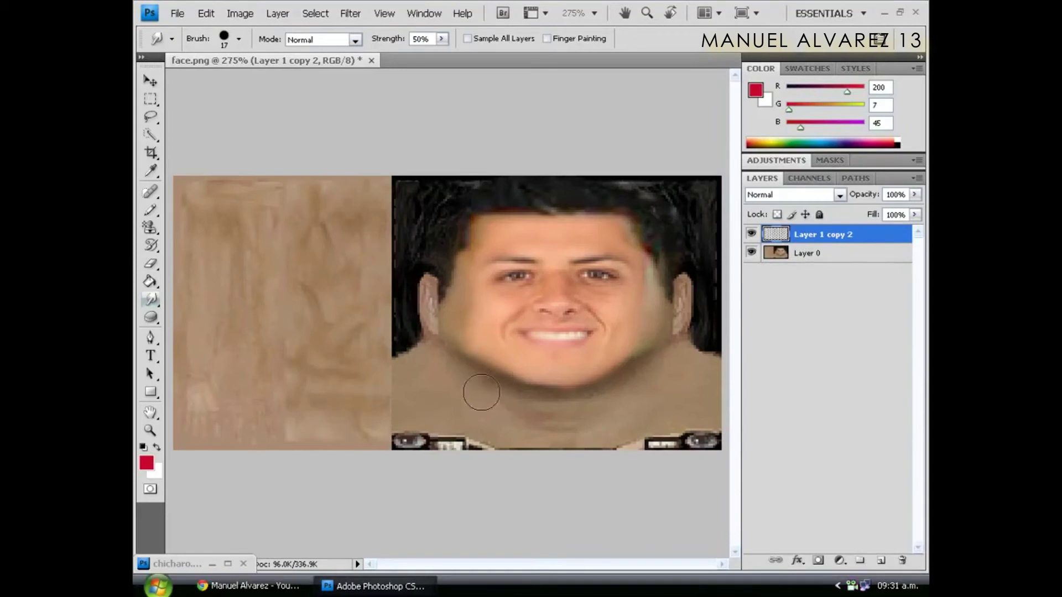
{"action": "mouse_move", "coordinate": [474, 336]}
{"action": "left_mouse_down"}
{"action": "mouse_move", "coordinate": [481, 351]}
{"action": "mouse_move", "coordinate": [469, 345]}
{"action": "mouse_move", "coordinate": [469, 315]}
{"action": "mouse_move", "coordinate": [458, 318]}
{"action": "mouse_move", "coordinate": [465, 310]}
{"action": "mouse_move", "coordinate": [451, 302]}
{"action": "mouse_move", "coordinate": [503, 359]}
{"action": "mouse_move", "coordinate": [470, 393]}
{"action": "mouse_move", "coordinate": [466, 370]}
{"action": "mouse_move", "coordinate": [479, 366]}
{"action": "mouse_move", "coordinate": [468, 350]}
{"action": "left_mouse_up"}
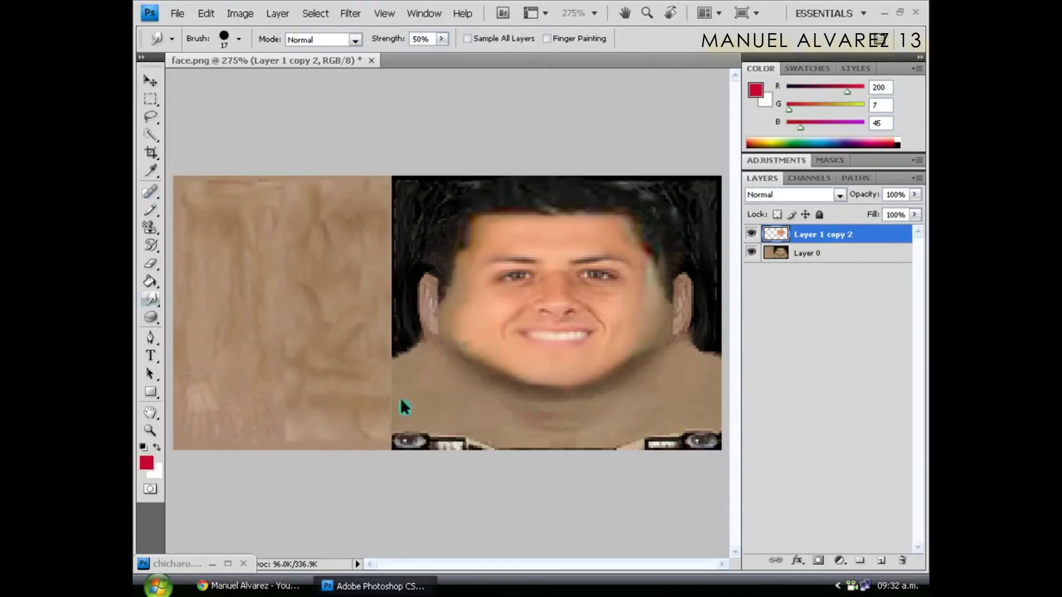
{"action": "left_click_drag", "start_coordinate": [472, 320], "coordinate": [438, 330]}
{"action": "left_click", "coordinate": [438, 331]}
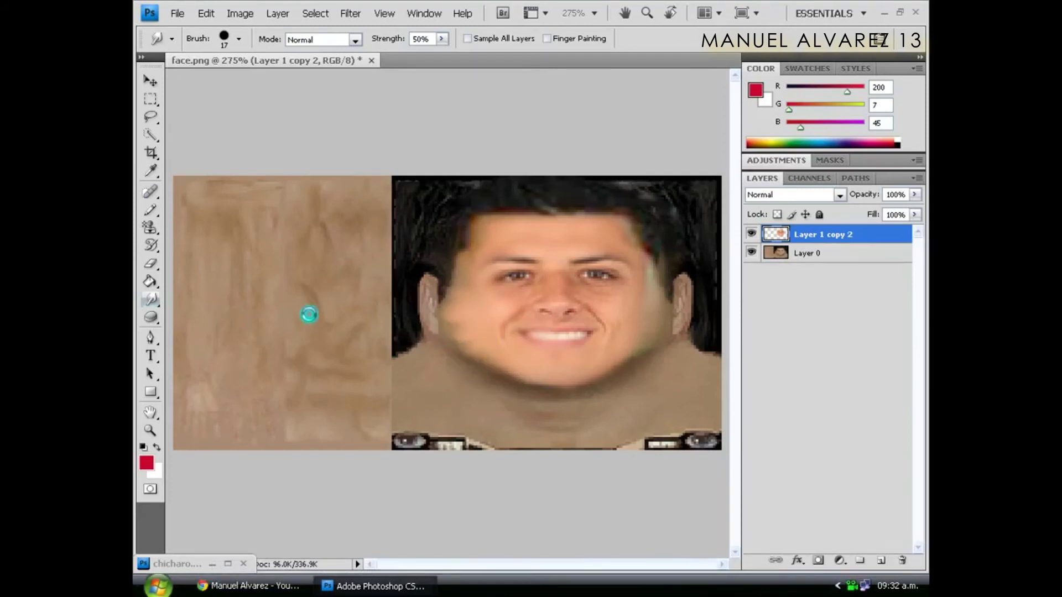
{"action": "left_click", "coordinate": [149, 302]}
{"action": "left_click_drag", "start_coordinate": [459, 331], "coordinate": [528, 341]}
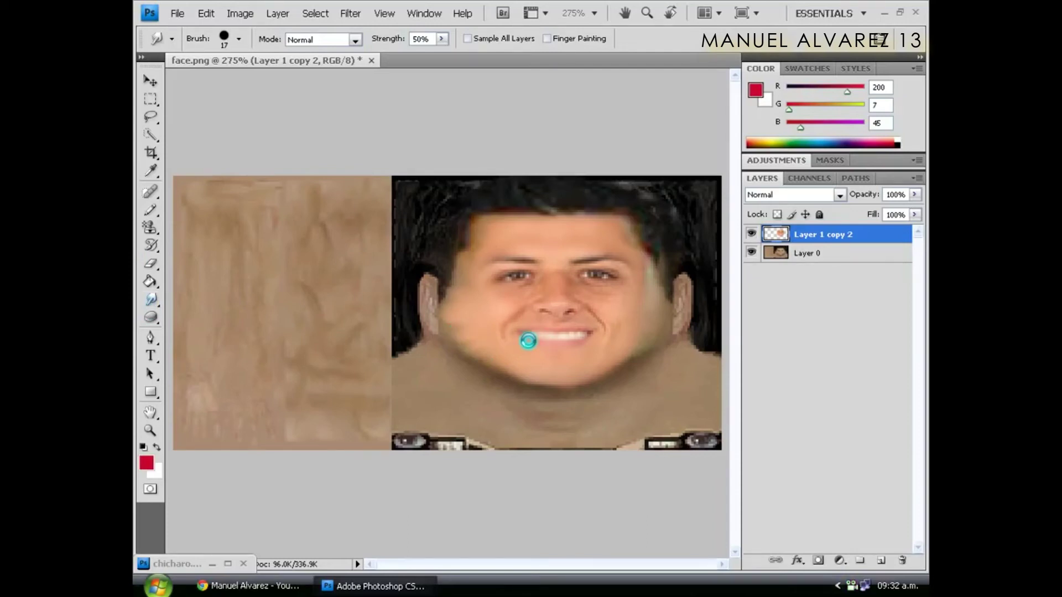
{"action": "mouse_move", "coordinate": [460, 343]}
{"action": "left_mouse_down"}
{"action": "mouse_move", "coordinate": [458, 317]}
{"action": "mouse_move", "coordinate": [454, 332]}
{"action": "left_mouse_up"}
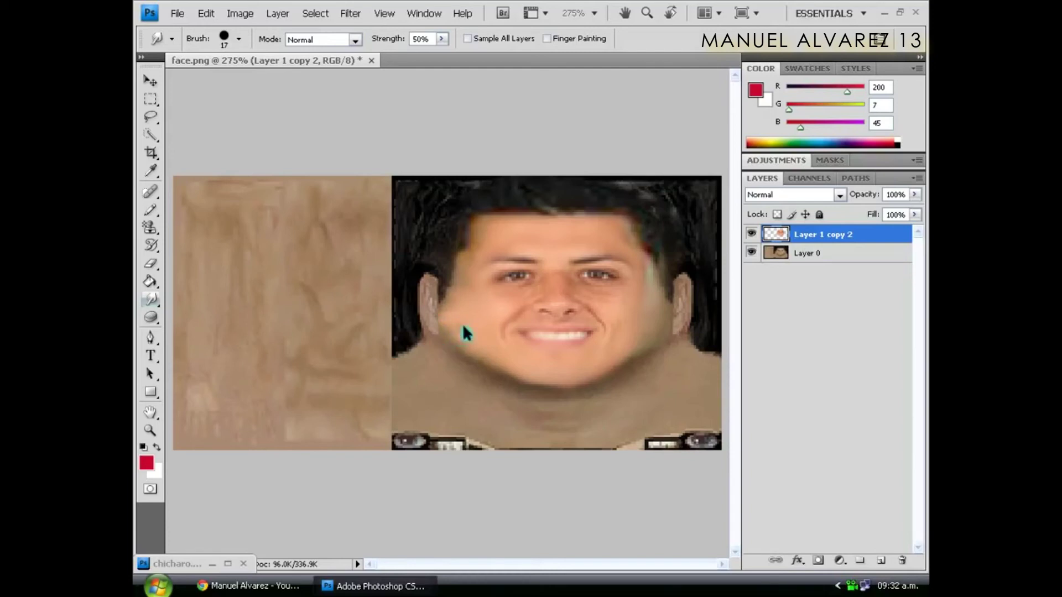
{"action": "left_click", "coordinate": [496, 383]}
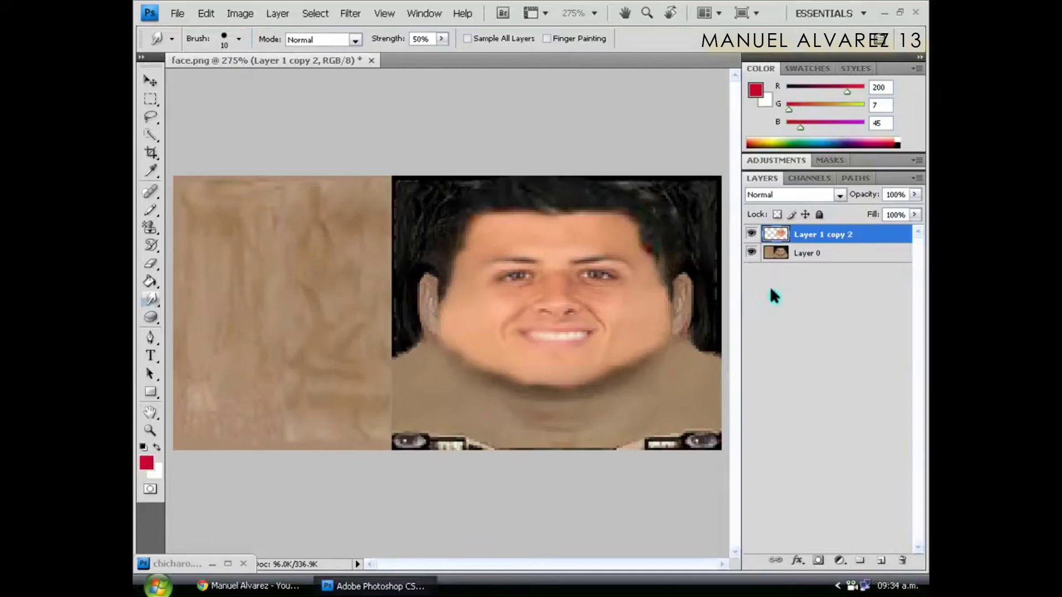
- Apply Match Color to the base layer, Layer 0, using Layer 0 of chicharo.jpg as the colour source
{"action": "left_click", "coordinate": [832, 252]}
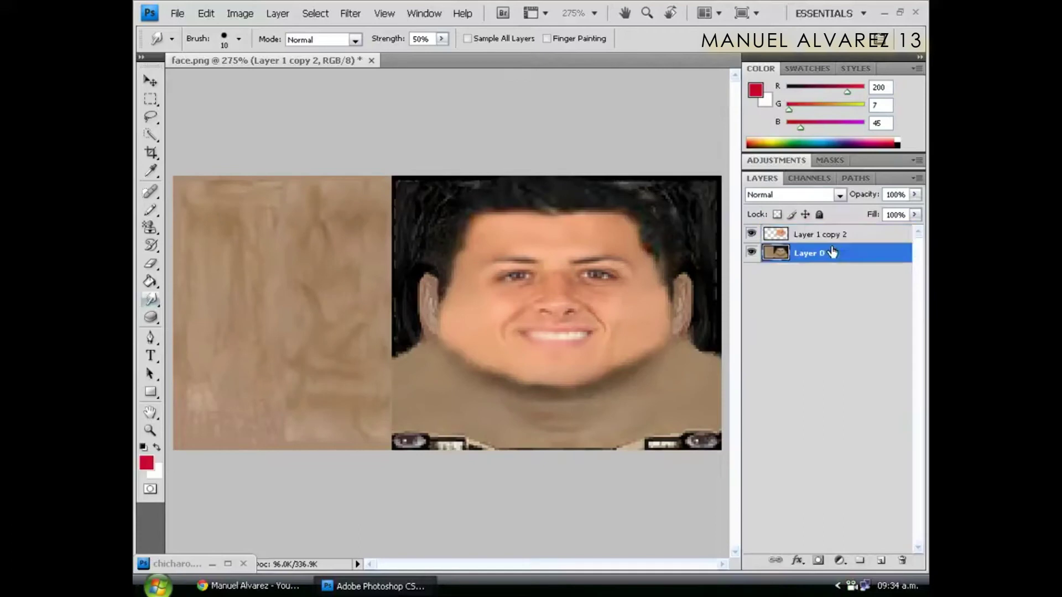
{"action": "left_click", "coordinate": [243, 13]}
{"action": "mouse_move", "coordinate": [256, 52]}
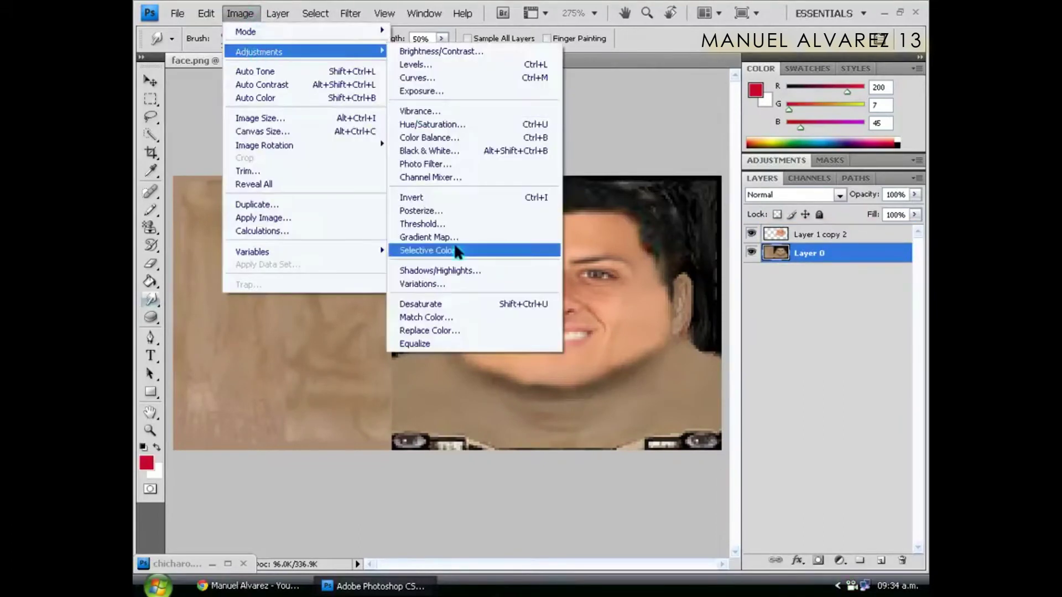
{"action": "left_click", "coordinate": [425, 319]}
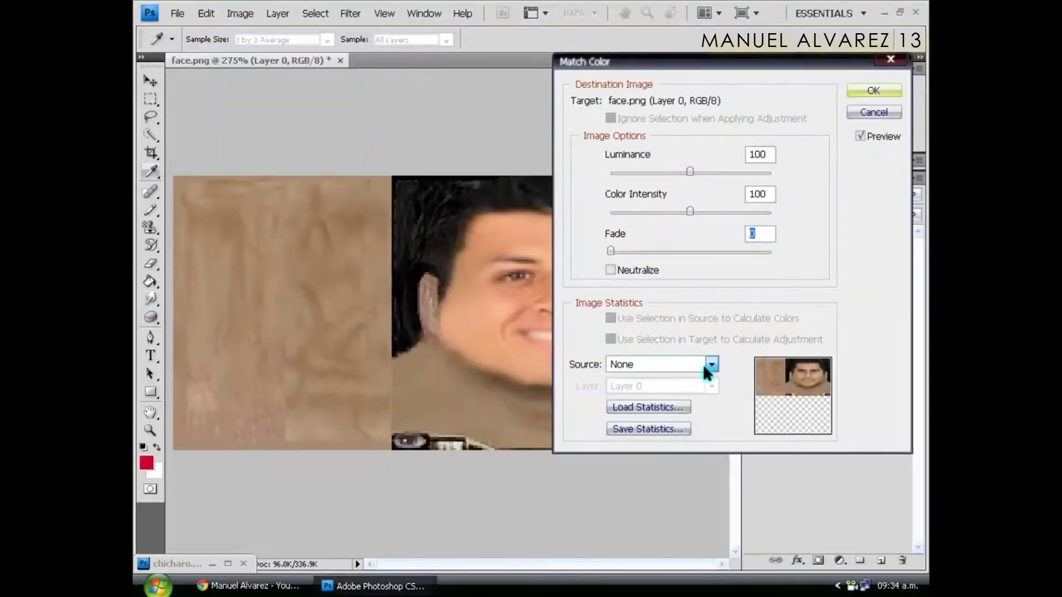
{"action": "left_click", "coordinate": [705, 366]}
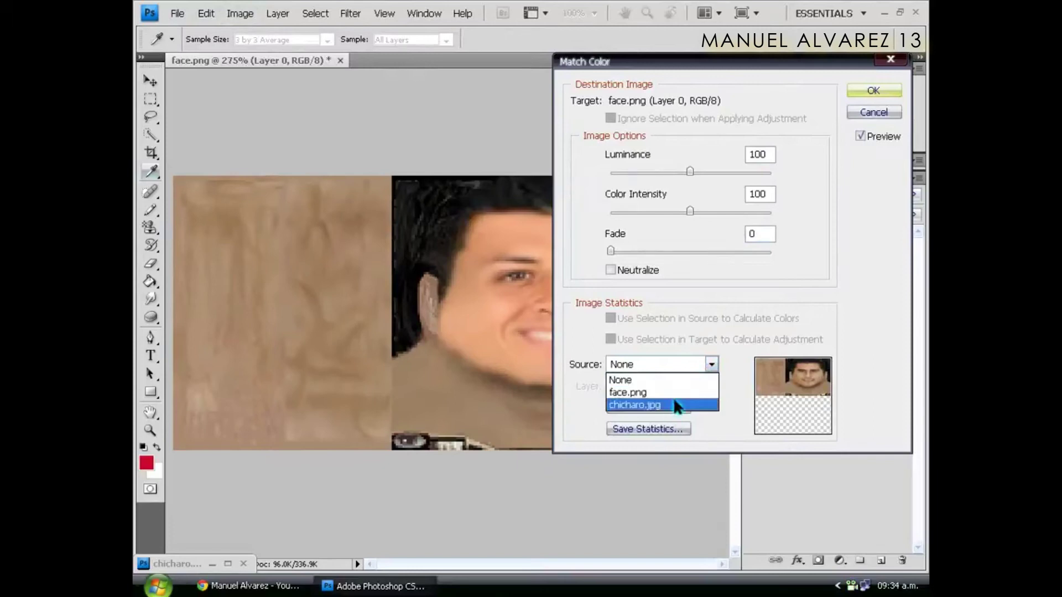
{"action": "left_click", "coordinate": [676, 405]}
{"action": "left_click", "coordinate": [711, 367]}
{"action": "left_click", "coordinate": [711, 368]}
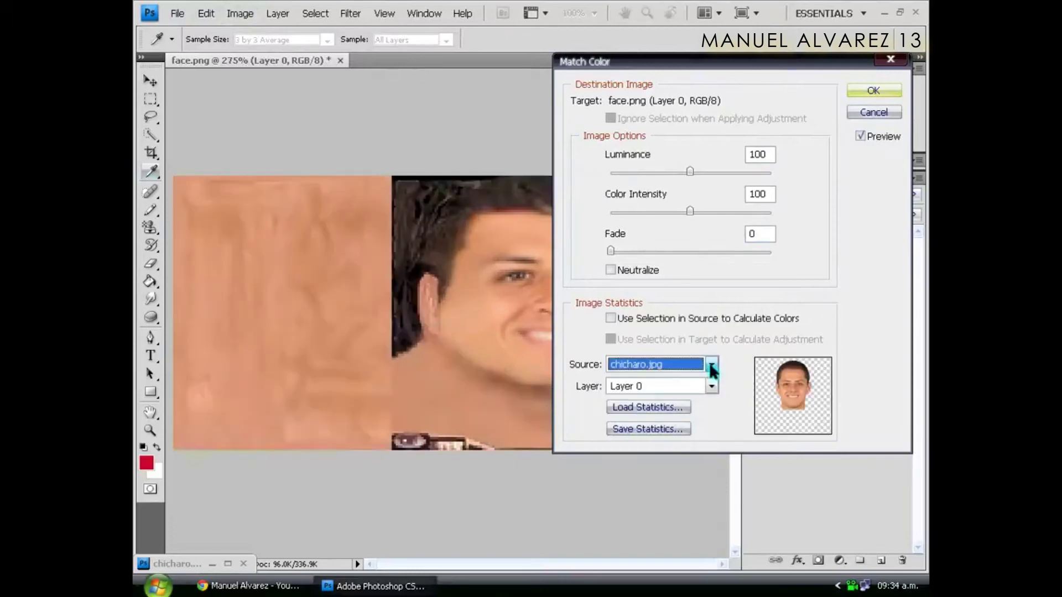
{"action": "left_click", "coordinate": [870, 96]}
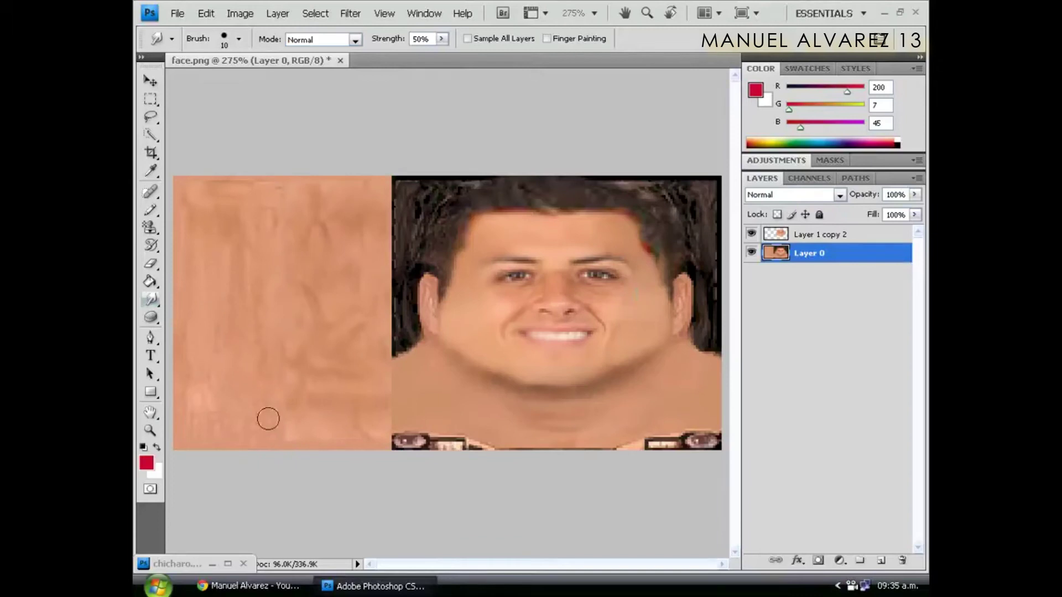
- View the recoloured face texture at its actual pixel size to examine the overall blend
{"action": "left_click", "coordinate": [150, 430]}
{"action": "right_click", "coordinate": [287, 382]}
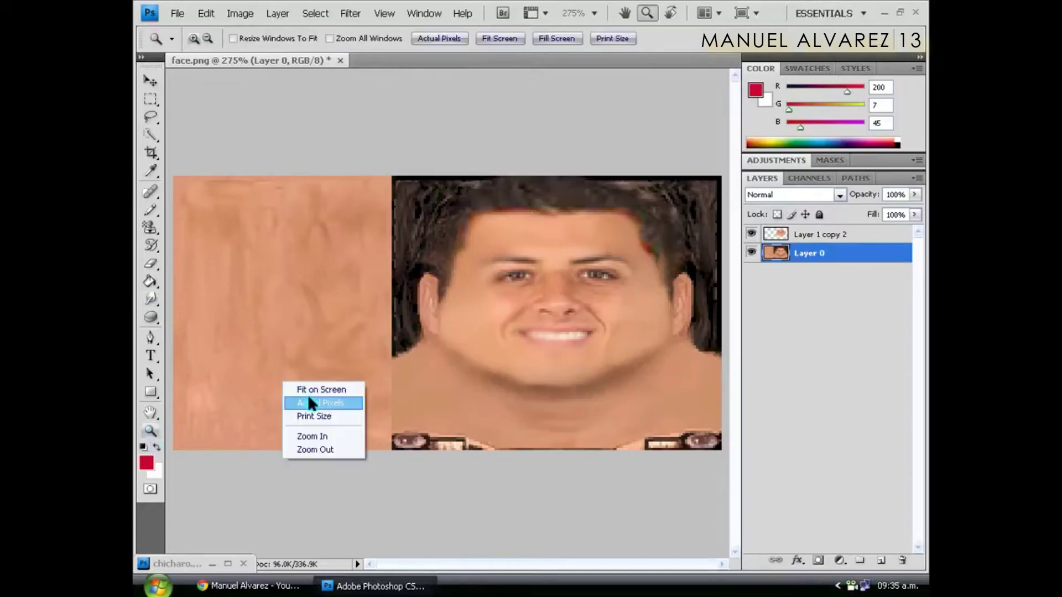
{"action": "left_click", "coordinate": [316, 400]}
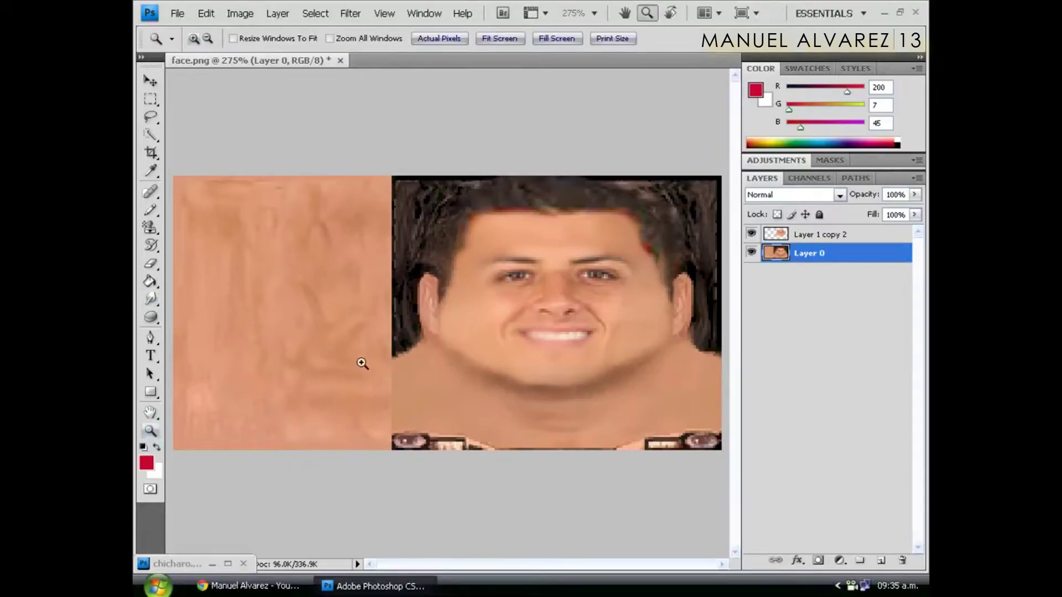
{"action": "right_click", "coordinate": [458, 366]}
{"action": "left_click", "coordinate": [461, 370]}
{"action": "right_click", "coordinate": [461, 370]}
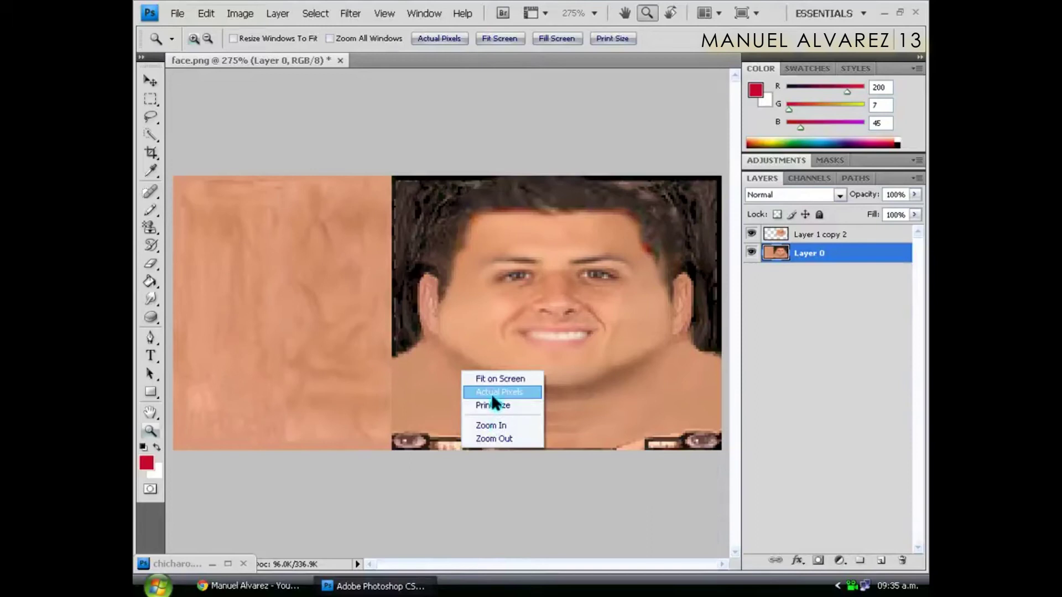
{"action": "left_click", "coordinate": [493, 395]}
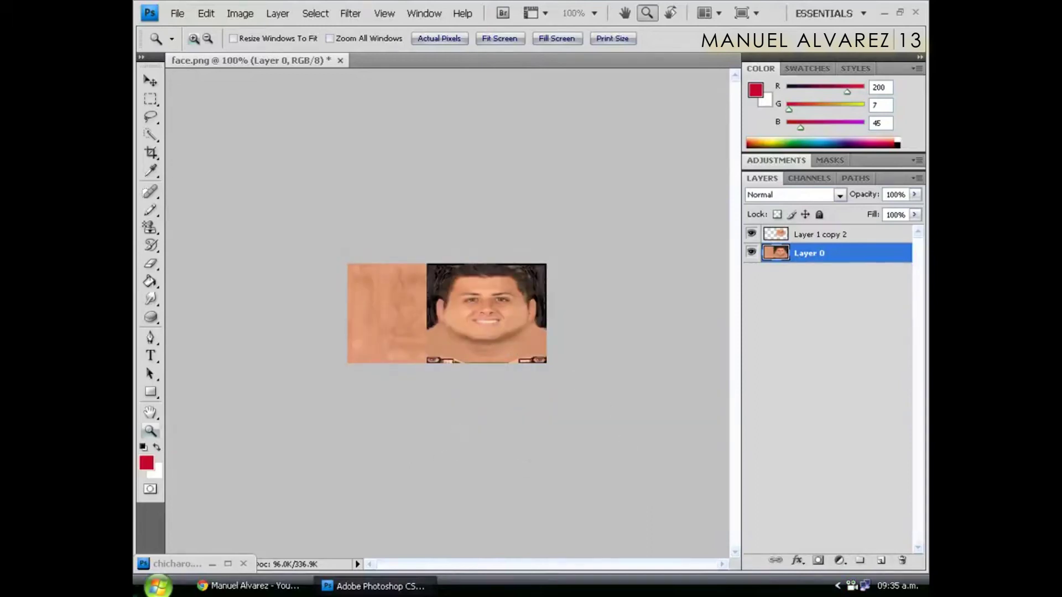
- Save a copy of the texture to the desktop as face.png in PNG format, with interlacing set to None
{"action": "left_click", "coordinate": [175, 14]}
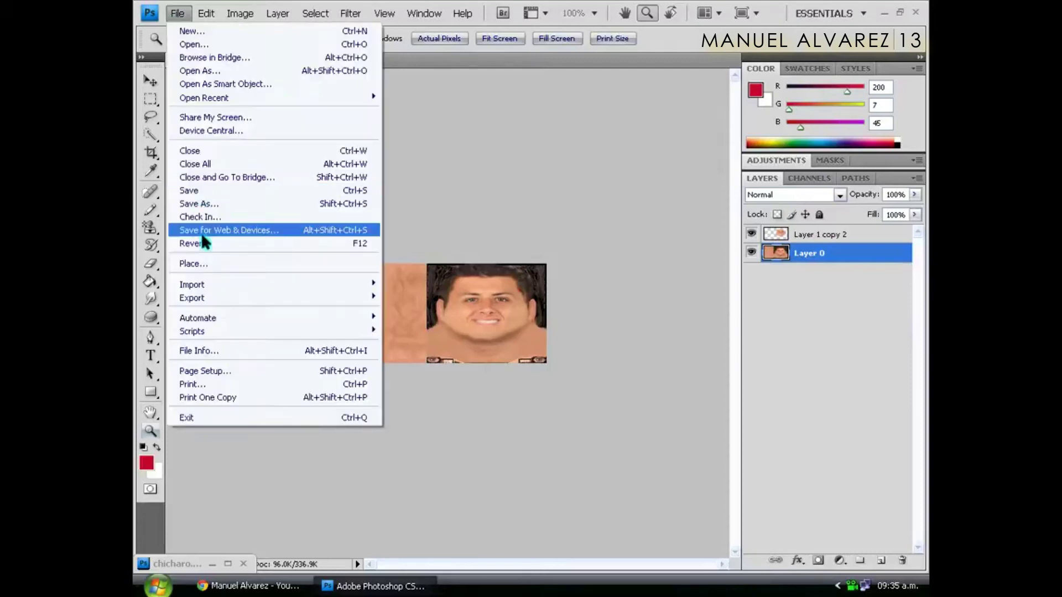
{"action": "left_click", "coordinate": [215, 205]}
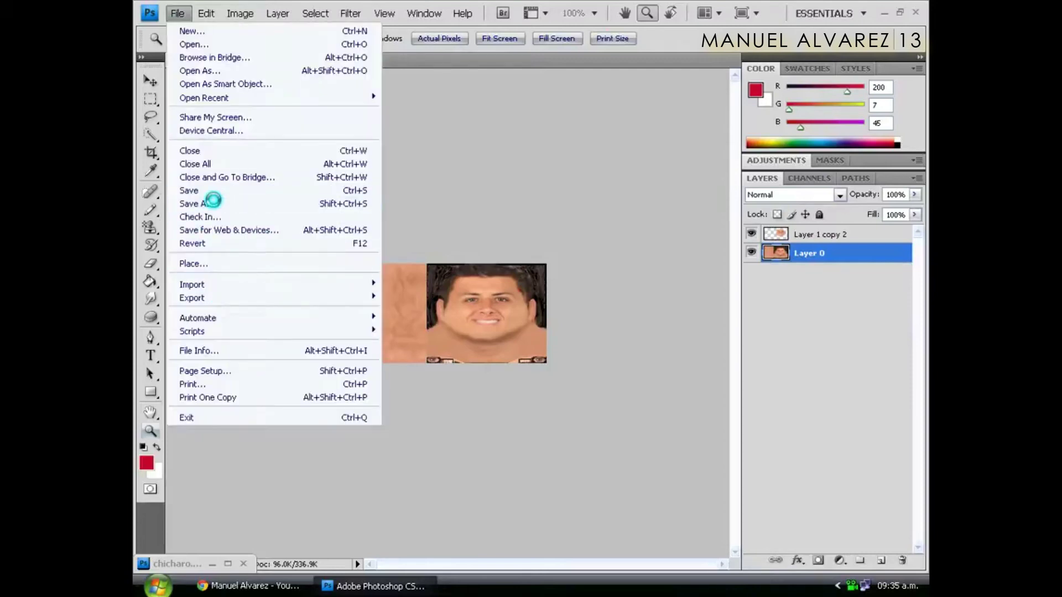
{"action": "left_click", "coordinate": [453, 313]}
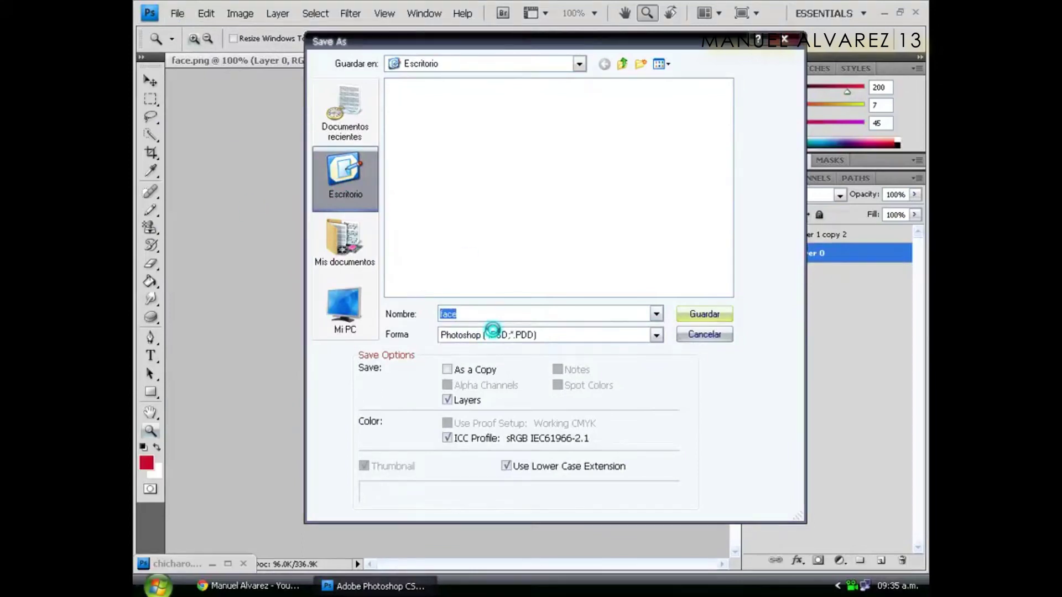
{"action": "left_click", "coordinate": [479, 331]}
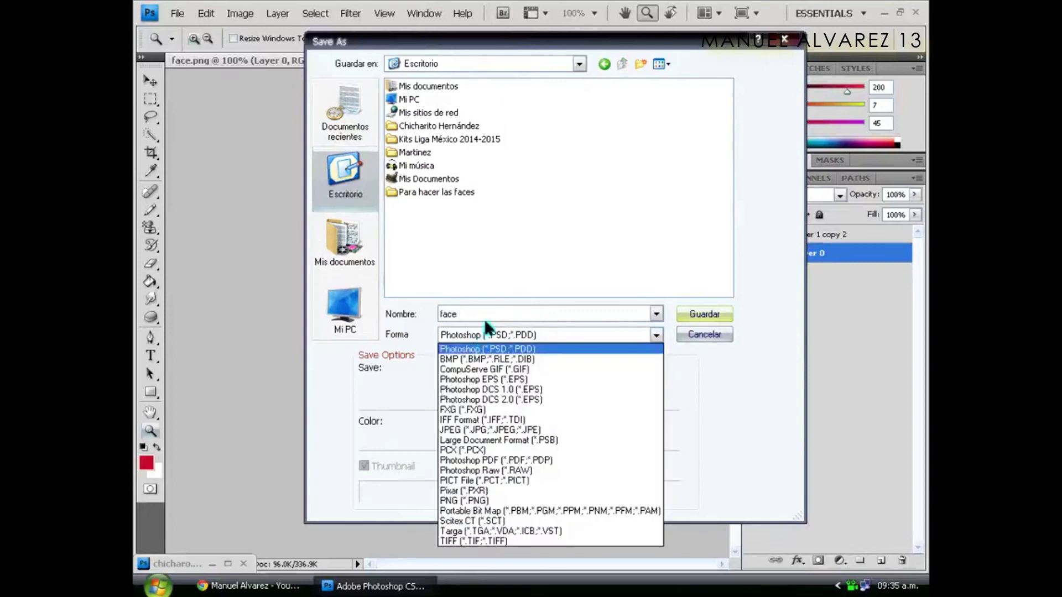
{"action": "left_click", "coordinate": [481, 500]}
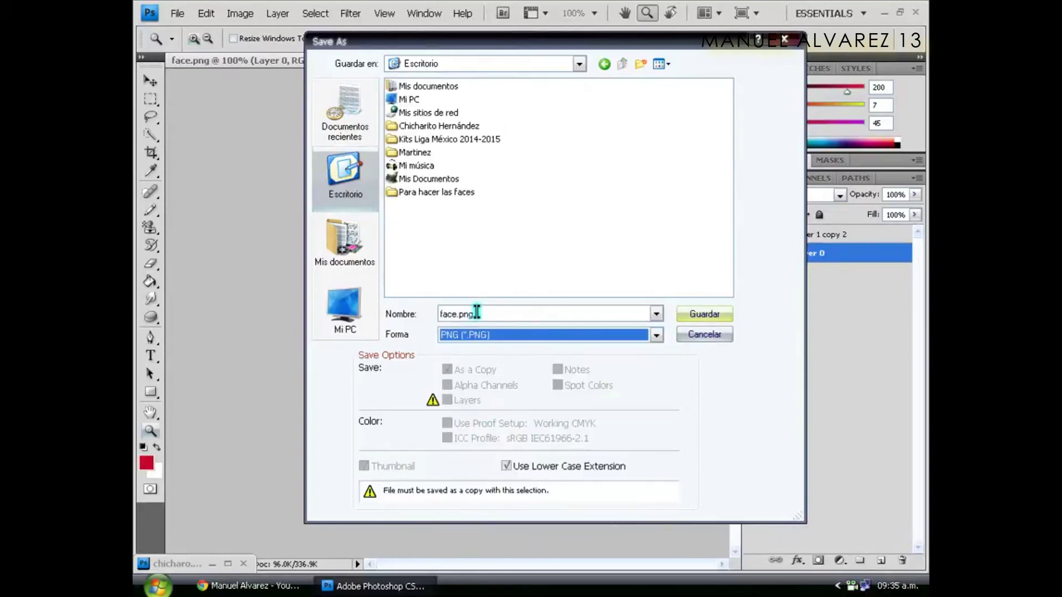
{"action": "left_click", "coordinate": [477, 313]}
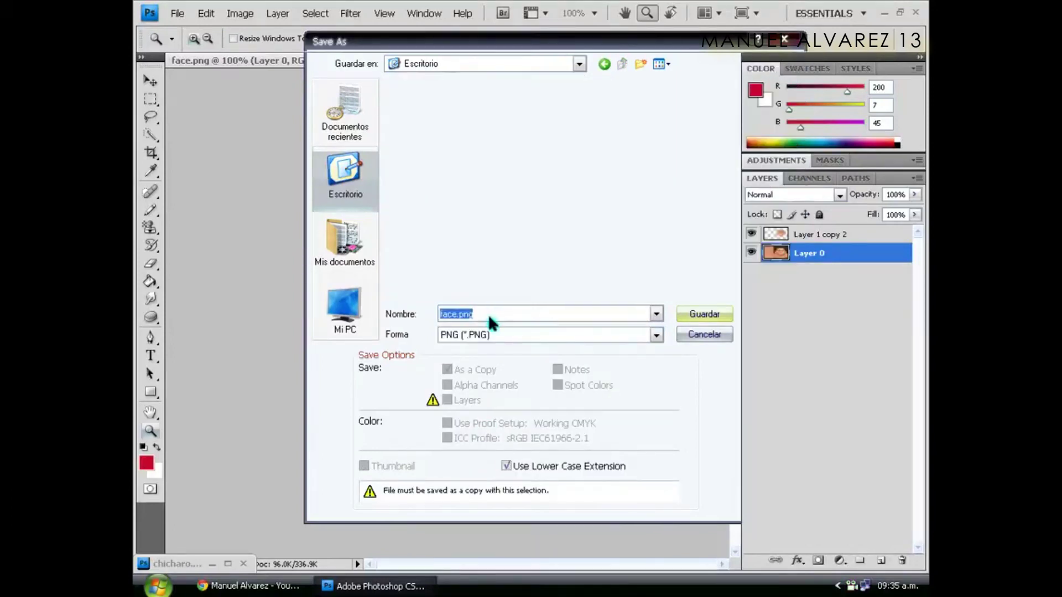
{"action": "key", "text": "Return"}
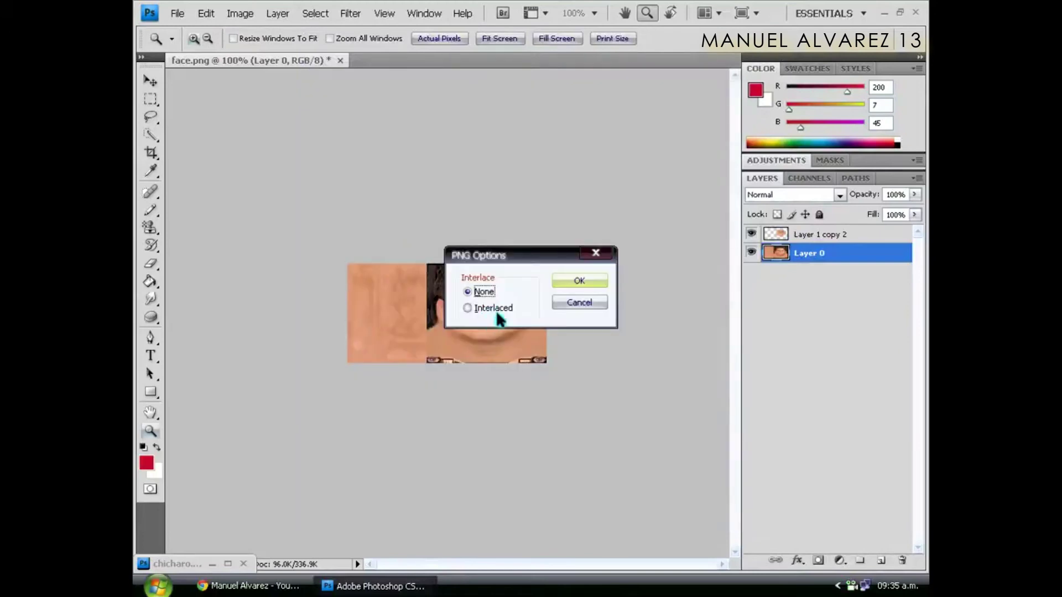
{"action": "left_click", "coordinate": [588, 279]}
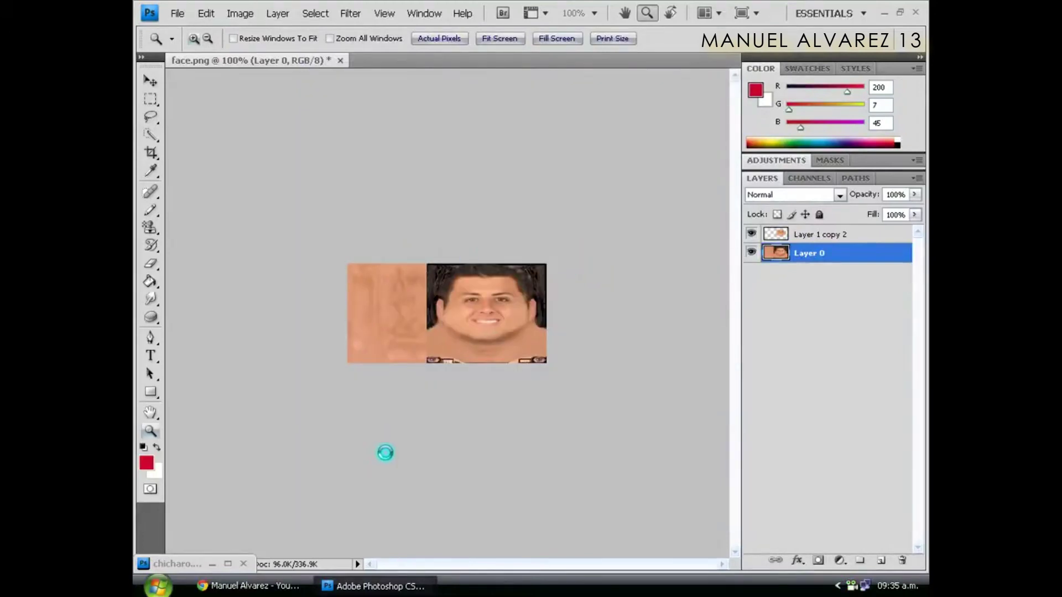
- Switch from Photoshop to the Windows desktop and refresh it
{"action": "left_click", "coordinate": [394, 584]}
{"action": "right_click", "coordinate": [423, 248]}
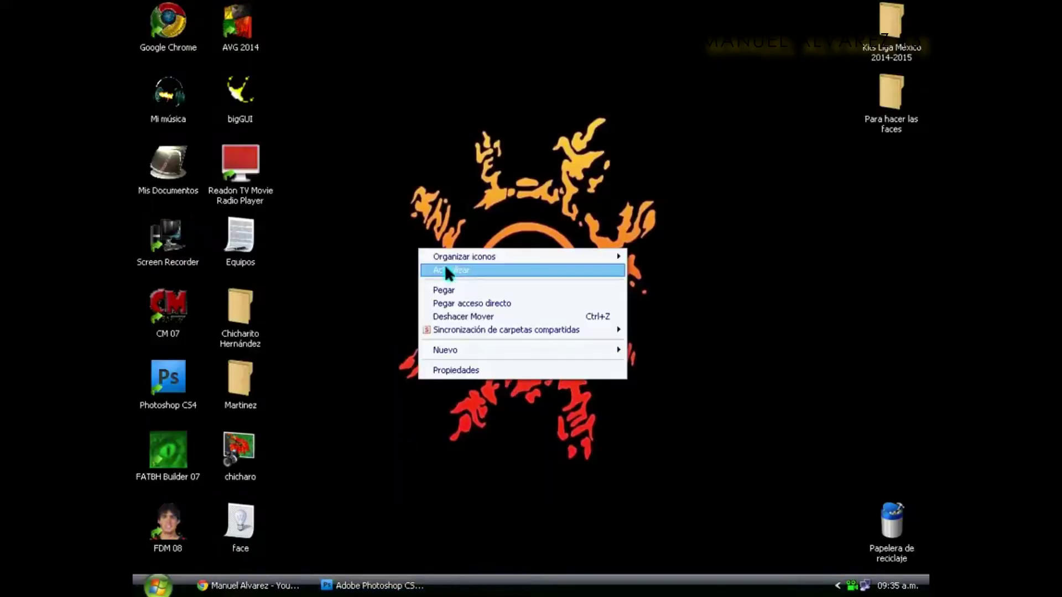
{"action": "left_click", "coordinate": [445, 264]}
{"action": "left_click_drag", "start_coordinate": [370, 22], "coordinate": [670, 474]}
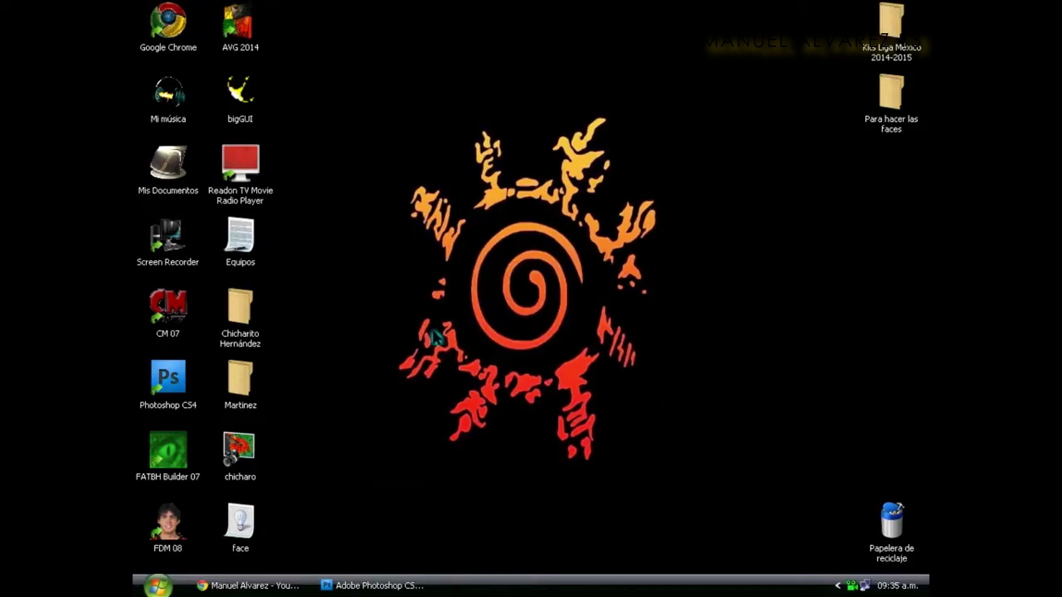
{"action": "left_click_drag", "start_coordinate": [384, 1], "coordinate": [688, 519]}
- Check the contents of the Chicharito Hernández folder and preview the saved face image from the desktop
{"action": "double_click", "coordinate": [260, 340]}
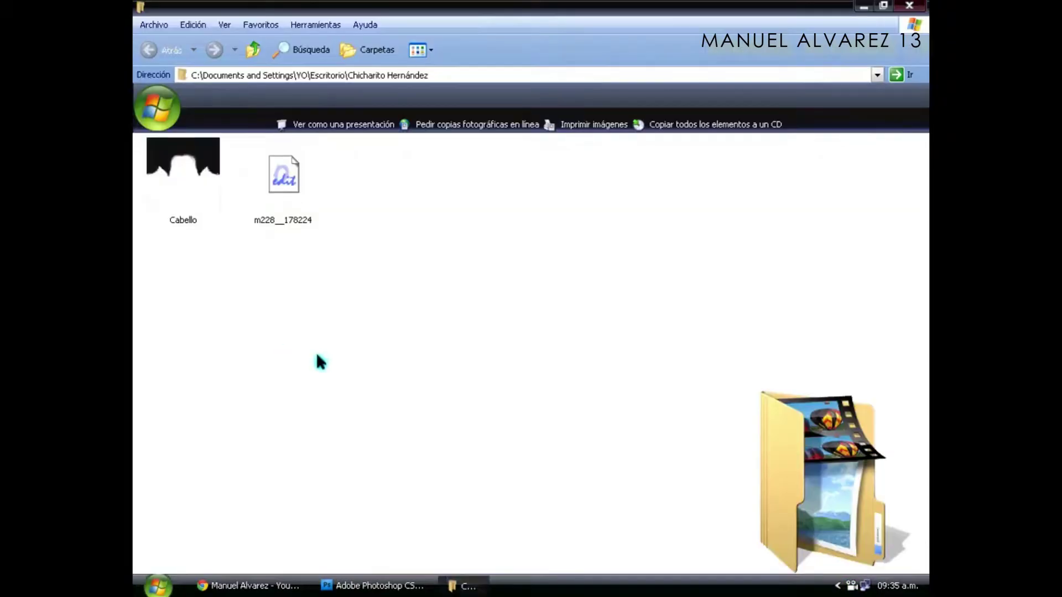
{"action": "left_click", "coordinate": [310, 180]}
{"action": "left_click_drag", "start_coordinate": [193, 260], "coordinate": [161, 218]}
{"action": "key", "text": "alt+F4"}
{"action": "double_click", "coordinate": [238, 522]}
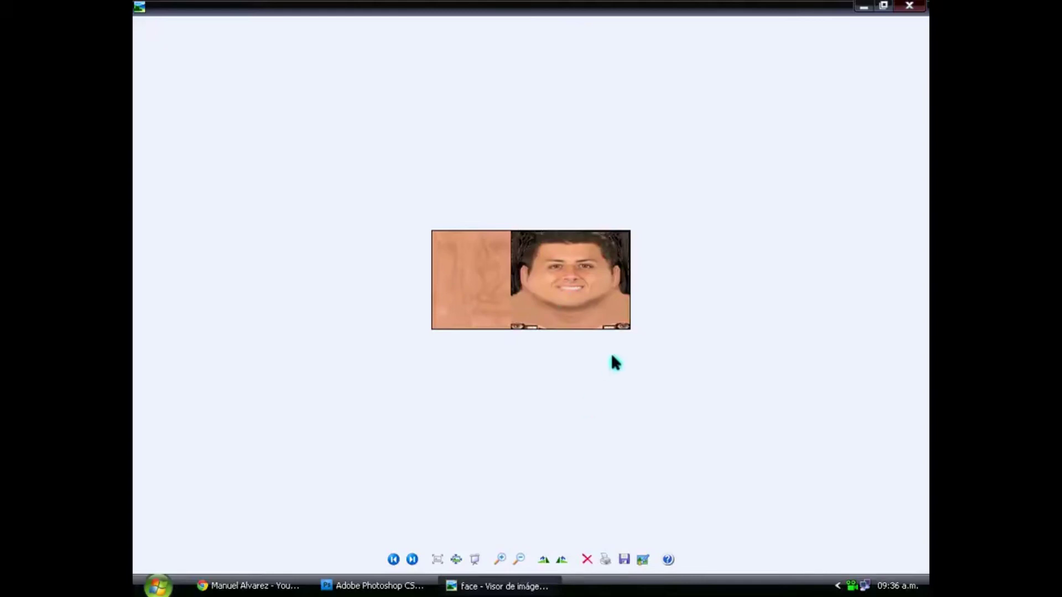
{"action": "left_click", "coordinate": [909, 6]}
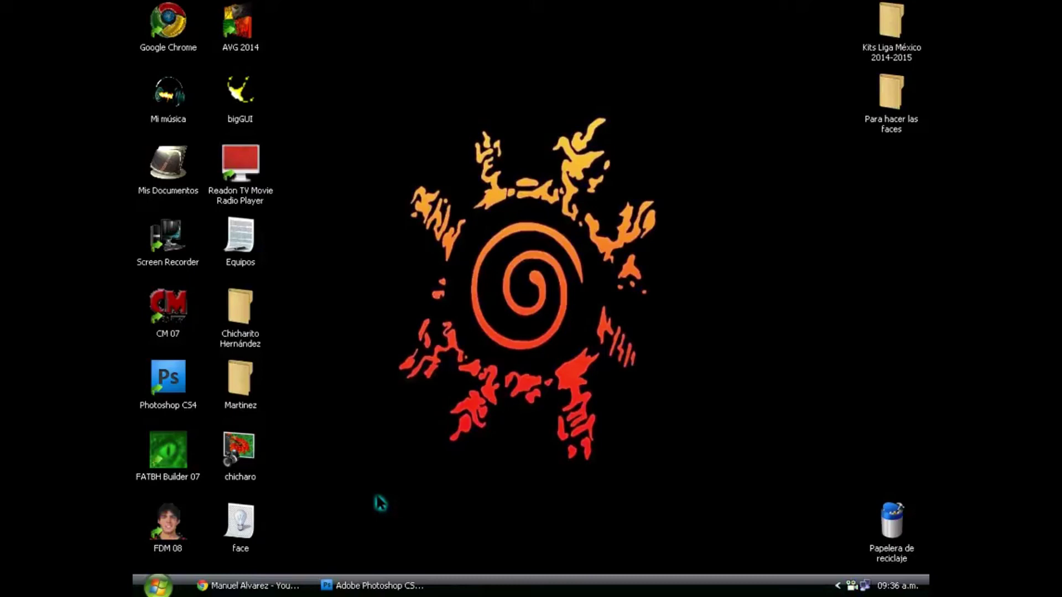
- Launch Face Design Master 08 from the desktop, move its window higher on the screen and show the 3D Model view
{"action": "double_click", "coordinate": [143, 542]}
{"action": "double_click", "coordinate": [178, 525]}
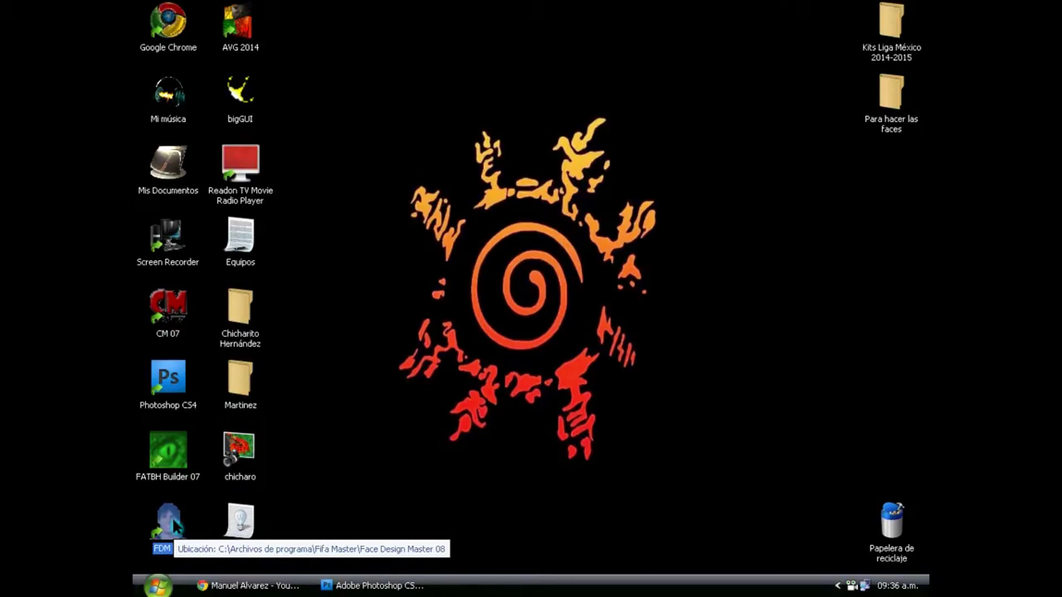
{"action": "double_click", "coordinate": [175, 526]}
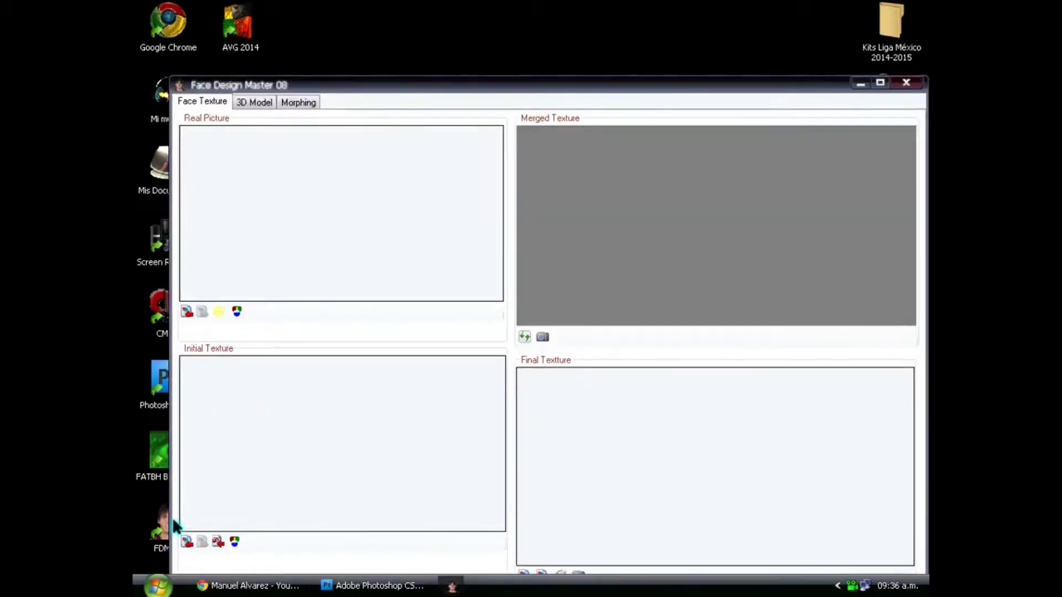
{"action": "left_click_drag", "start_coordinate": [267, 81], "coordinate": [257, 53]}
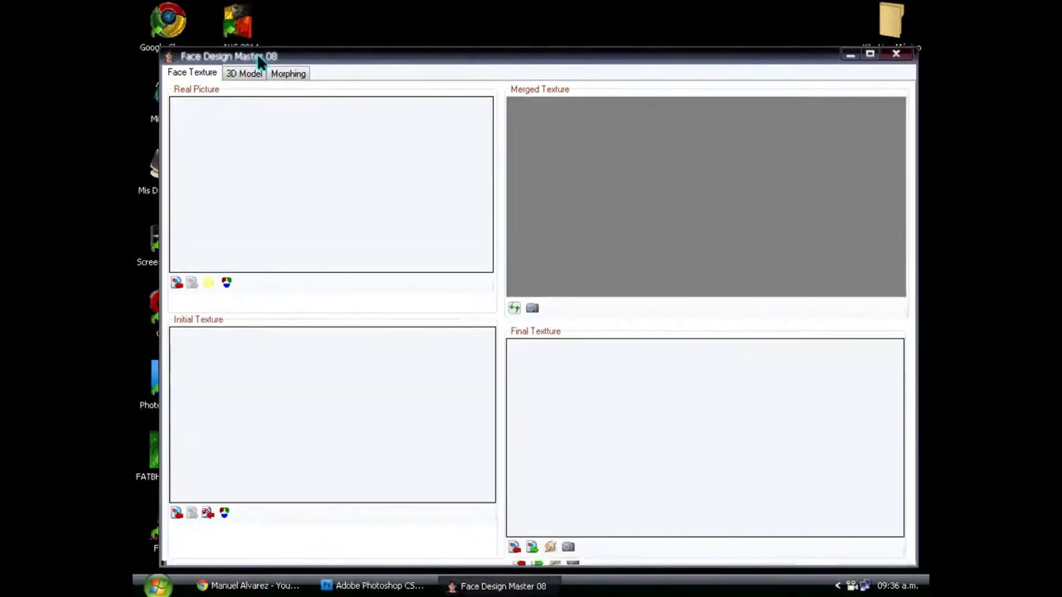
{"action": "left_click", "coordinate": [247, 73]}
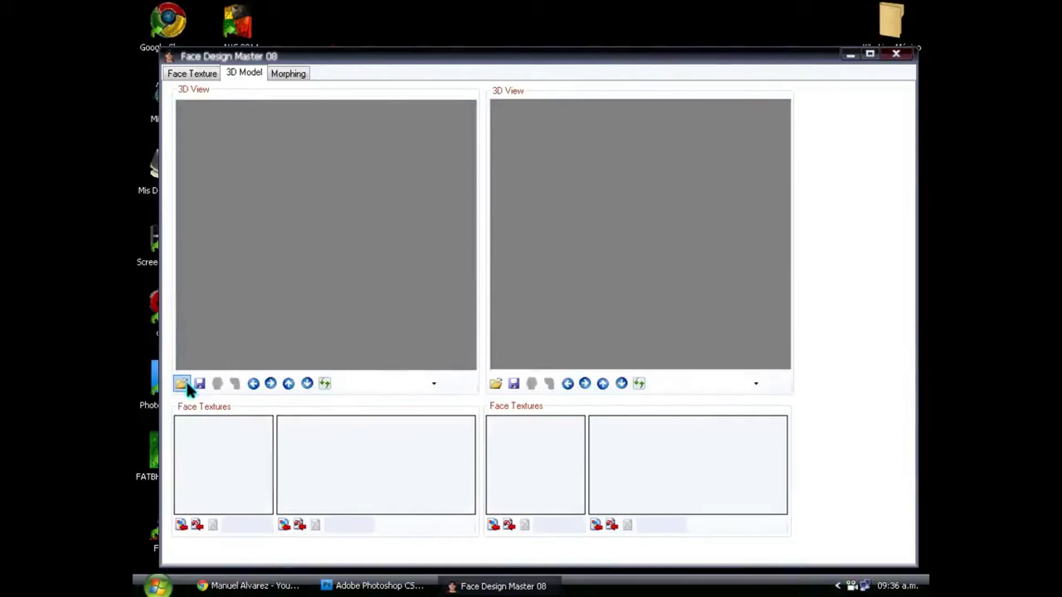
- Load the 3D head model file from the desktop's Chicharito Hernández folder into the first 3D view
{"action": "left_click", "coordinate": [182, 383]}
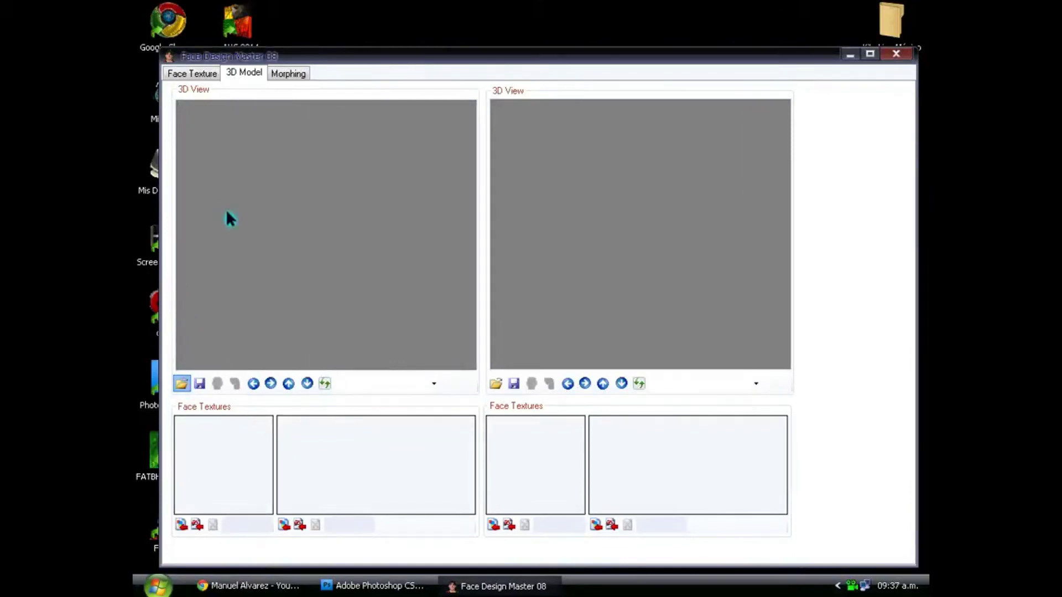
{"action": "left_click", "coordinate": [326, 228]}
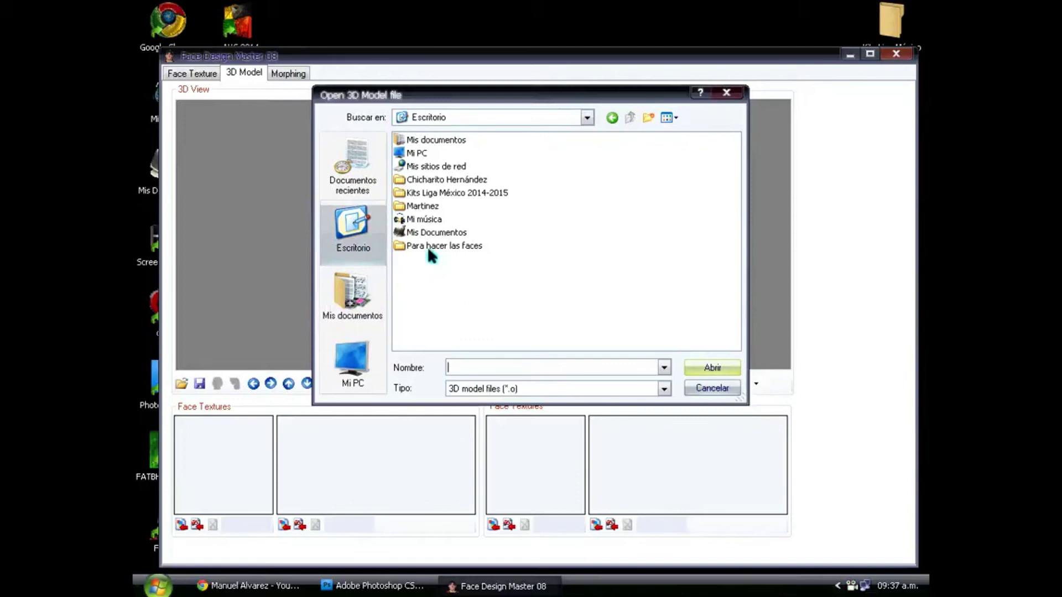
{"action": "double_click", "coordinate": [454, 180]}
{"action": "double_click", "coordinate": [444, 140]}
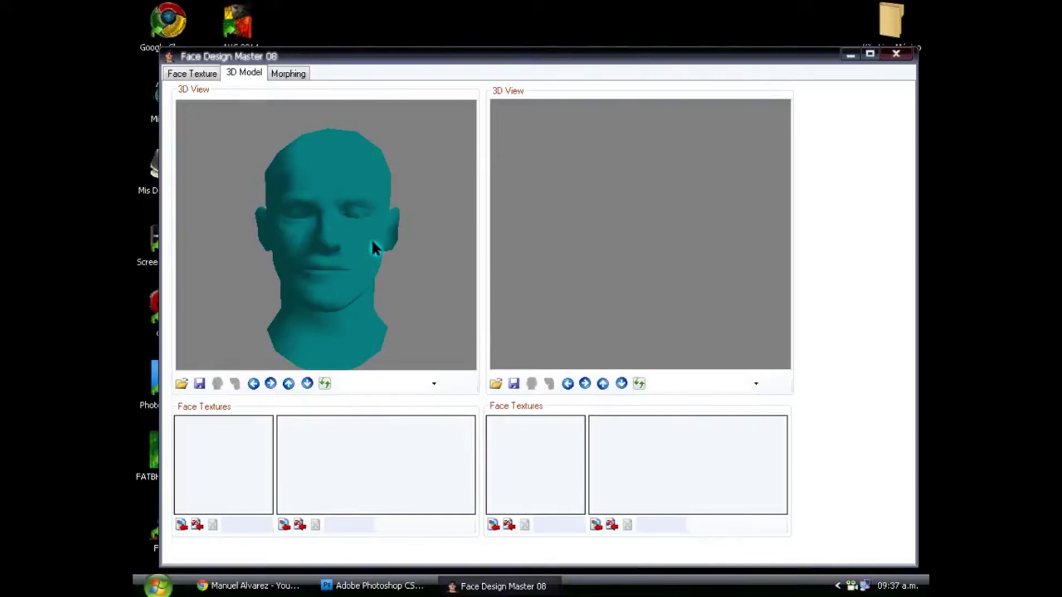
{"action": "mouse_move", "coordinate": [372, 239]}
{"action": "left_mouse_down"}
{"action": "mouse_move", "coordinate": [422, 249]}
{"action": "mouse_move", "coordinate": [369, 261]}
{"action": "mouse_move", "coordinate": [316, 247]}
{"action": "mouse_move", "coordinate": [371, 242]}
{"action": "left_mouse_up"}
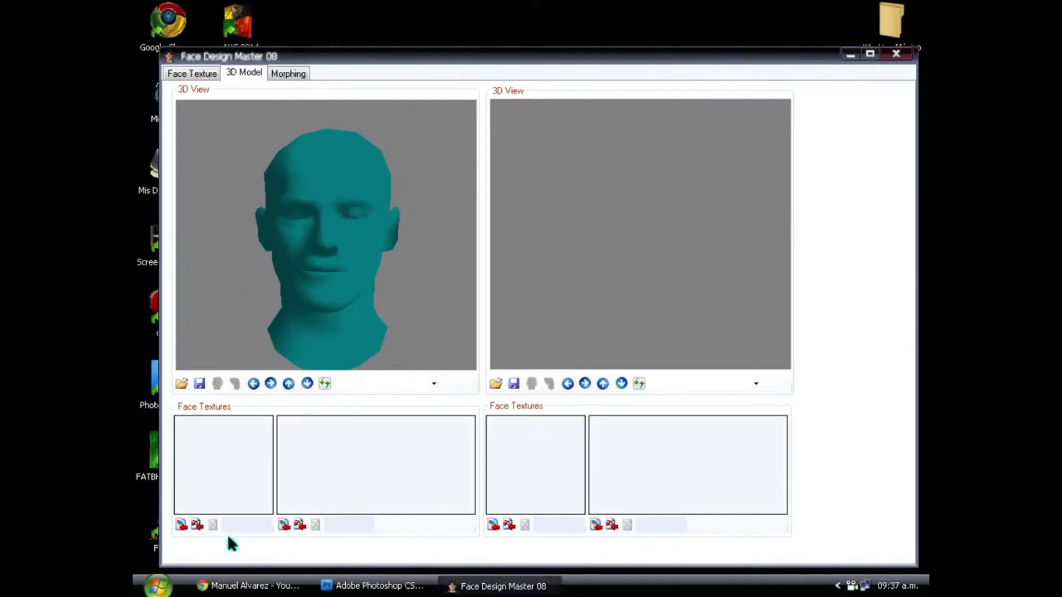
- Load the Cabello image from the desktop's Chicharito Hernández folder as the first model's hair texture, showing the folder's files as thumbnails
{"action": "left_click", "coordinate": [181, 525]}
{"action": "left_click", "coordinate": [357, 215]}
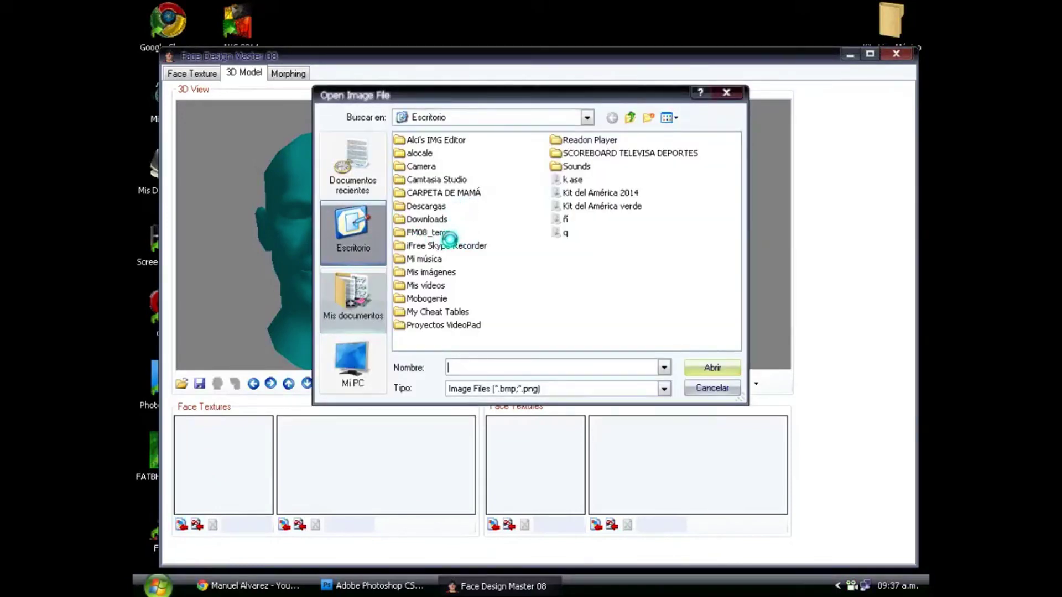
{"action": "left_click", "coordinate": [381, 261]}
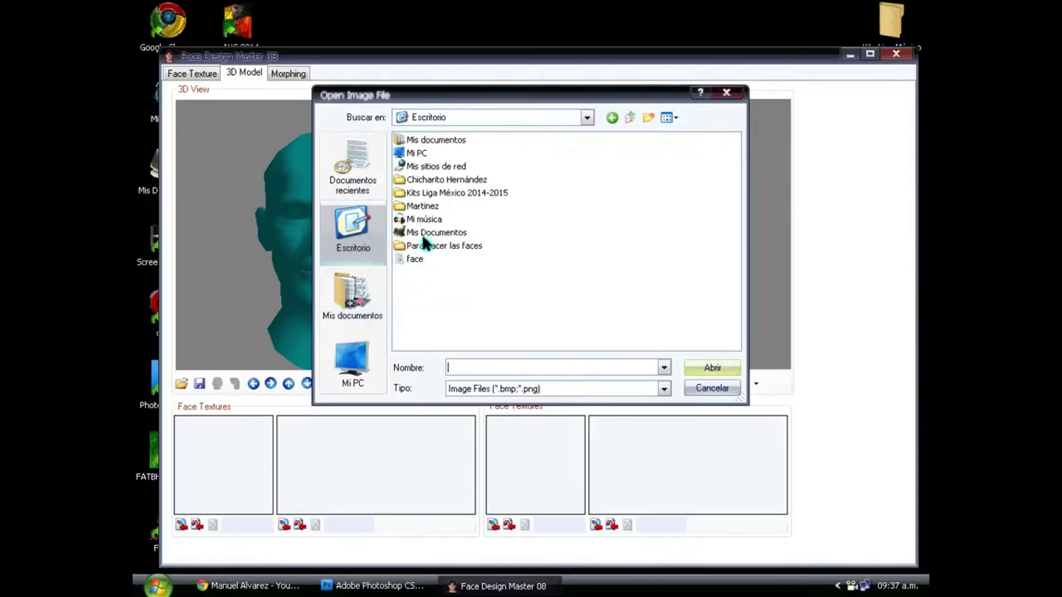
{"action": "double_click", "coordinate": [454, 180]}
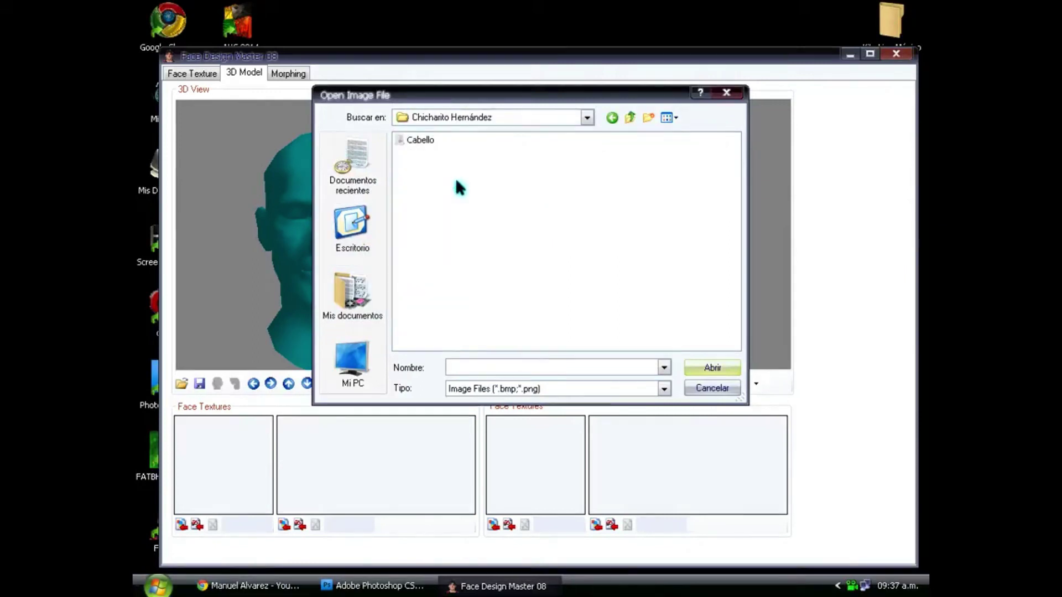
{"action": "left_click", "coordinate": [668, 117]}
{"action": "left_click", "coordinate": [694, 135]}
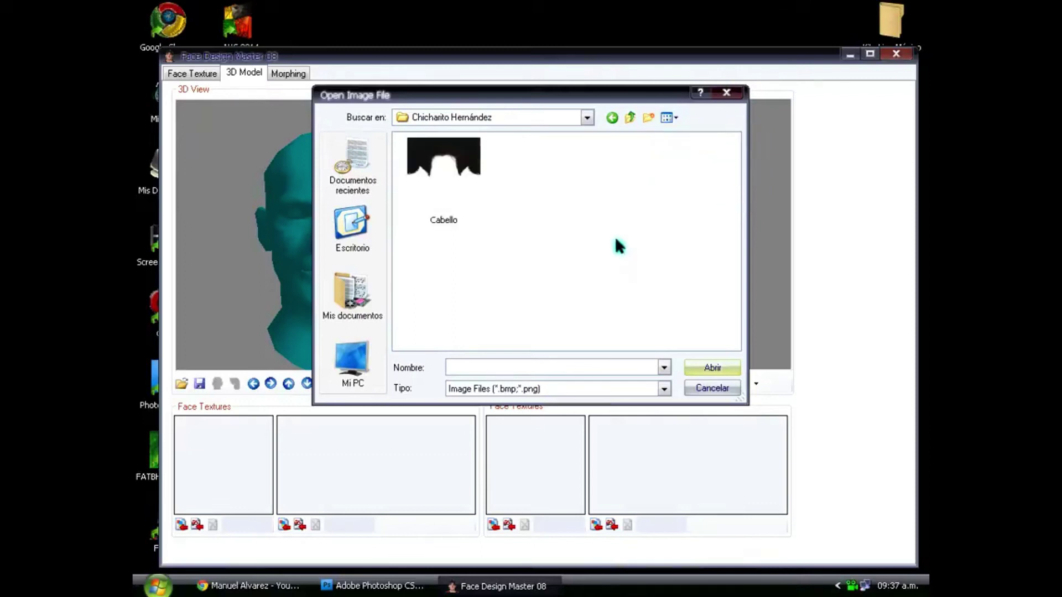
{"action": "double_click", "coordinate": [455, 153]}
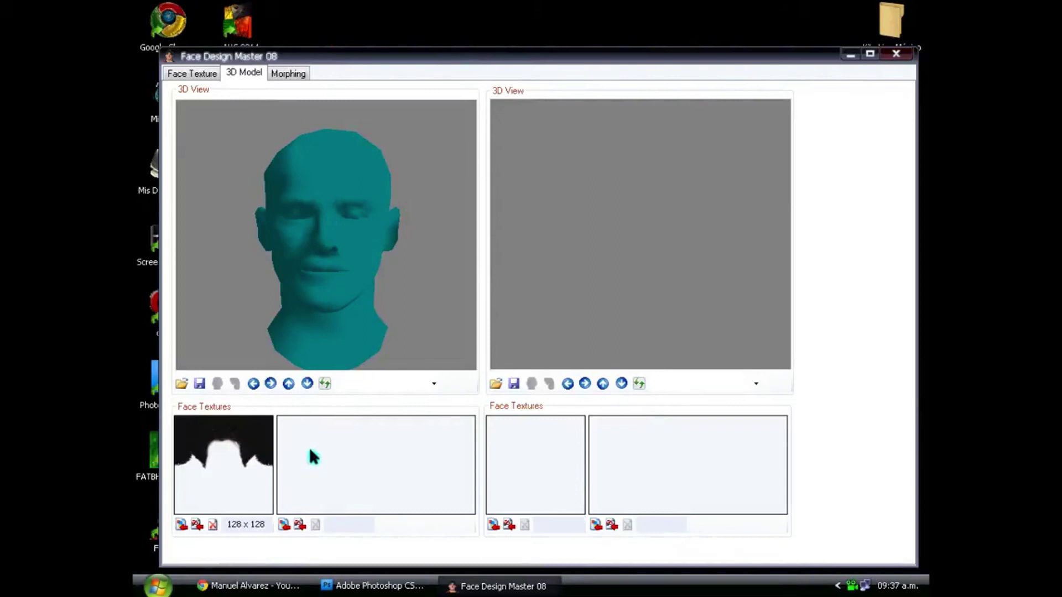
- Load the face image from the desktop as the first model's face texture
{"action": "left_click", "coordinate": [284, 524]}
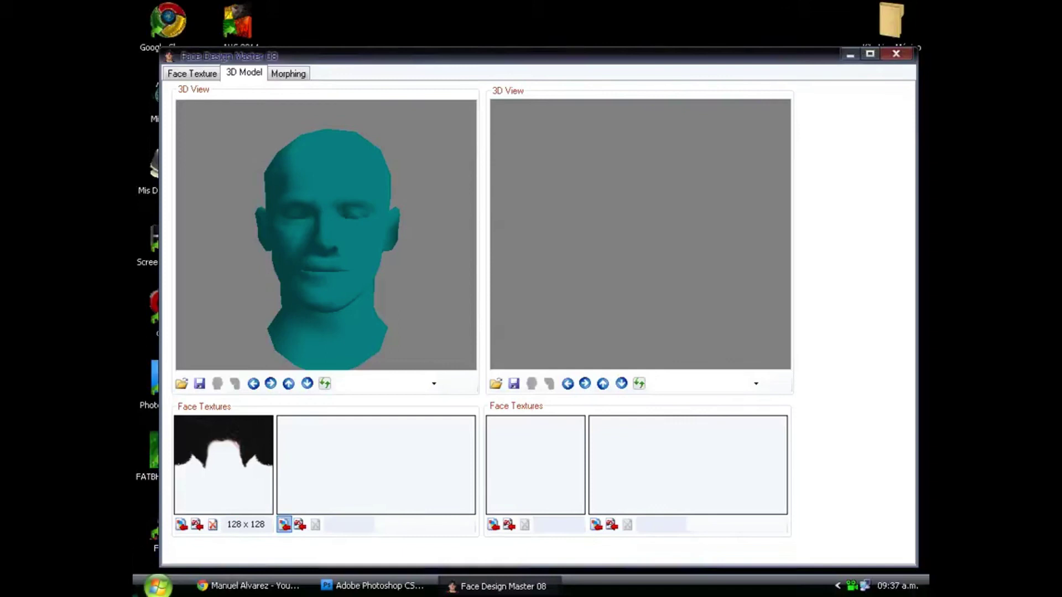
{"action": "left_click", "coordinate": [373, 235]}
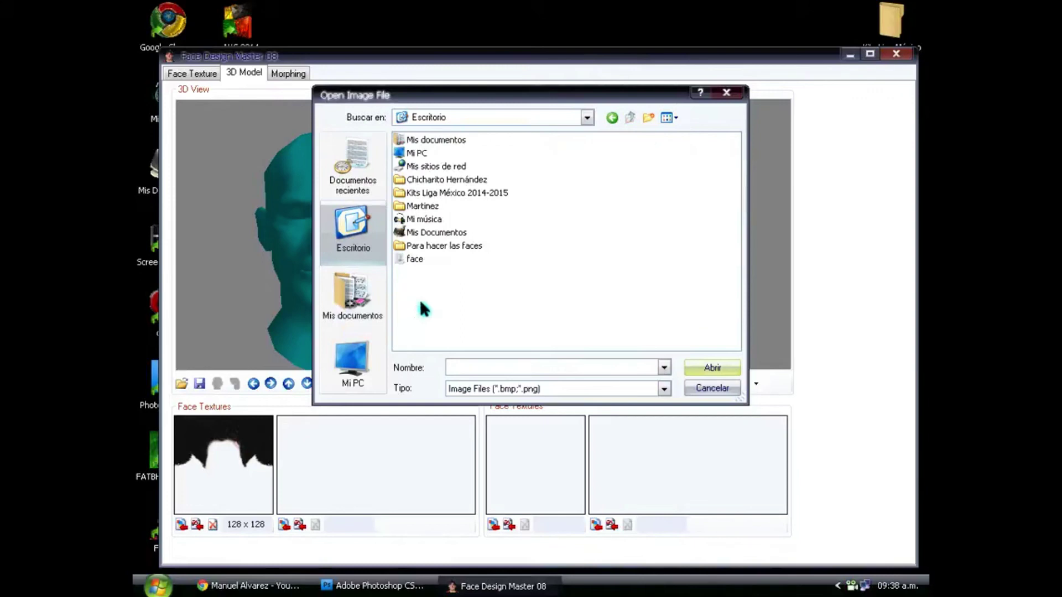
{"action": "double_click", "coordinate": [410, 260]}
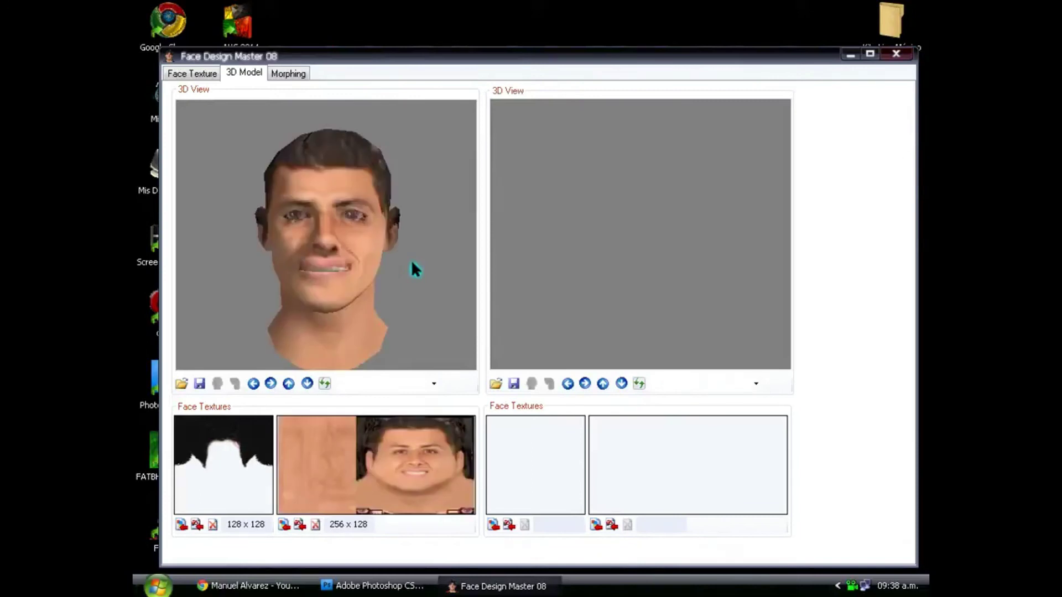
- Examine the textured head from the front and sides, checking the mouth area, and close Face Design Master 08
{"action": "left_click_drag", "start_coordinate": [346, 277], "coordinate": [378, 294]}
{"action": "left_click_drag", "start_coordinate": [383, 235], "coordinate": [396, 298]}
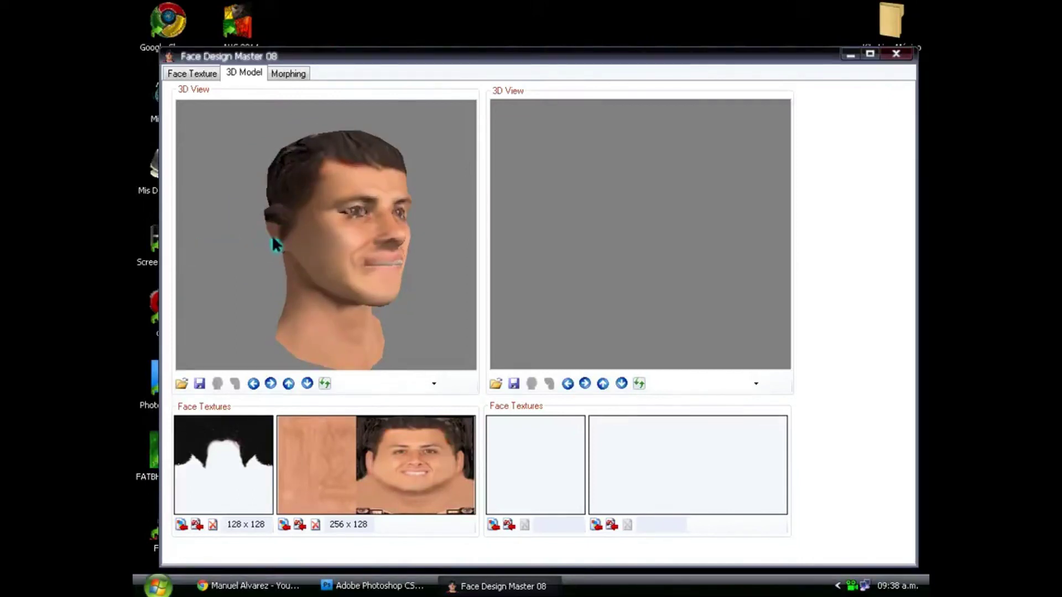
{"action": "left_click_drag", "start_coordinate": [280, 227], "coordinate": [335, 278]}
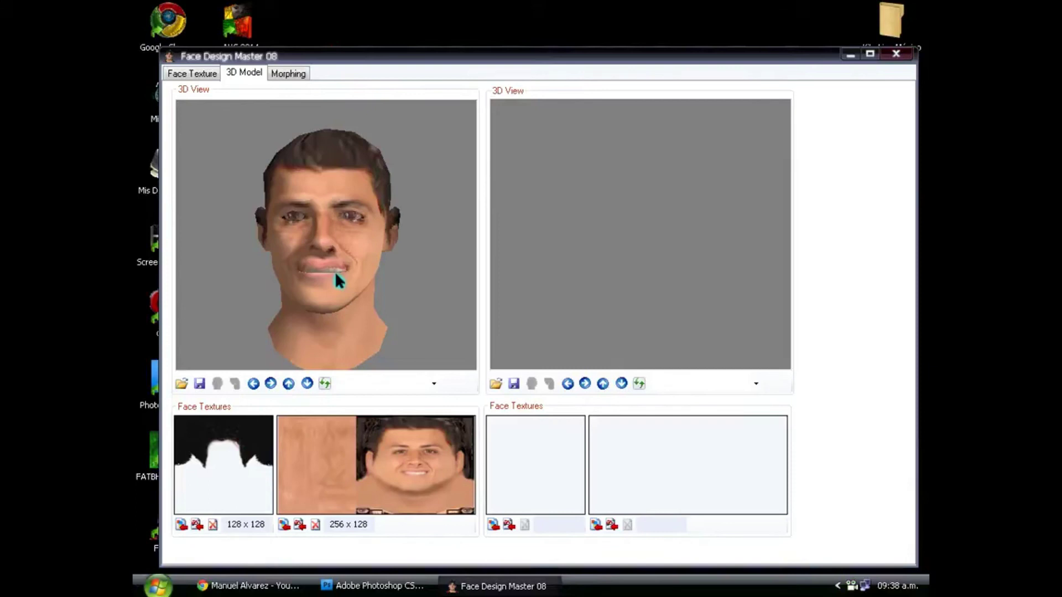
{"action": "mouse_move", "coordinate": [335, 274]}
{"action": "left_mouse_down"}
{"action": "mouse_move", "coordinate": [379, 280]}
{"action": "mouse_move", "coordinate": [327, 283]}
{"action": "left_mouse_up"}
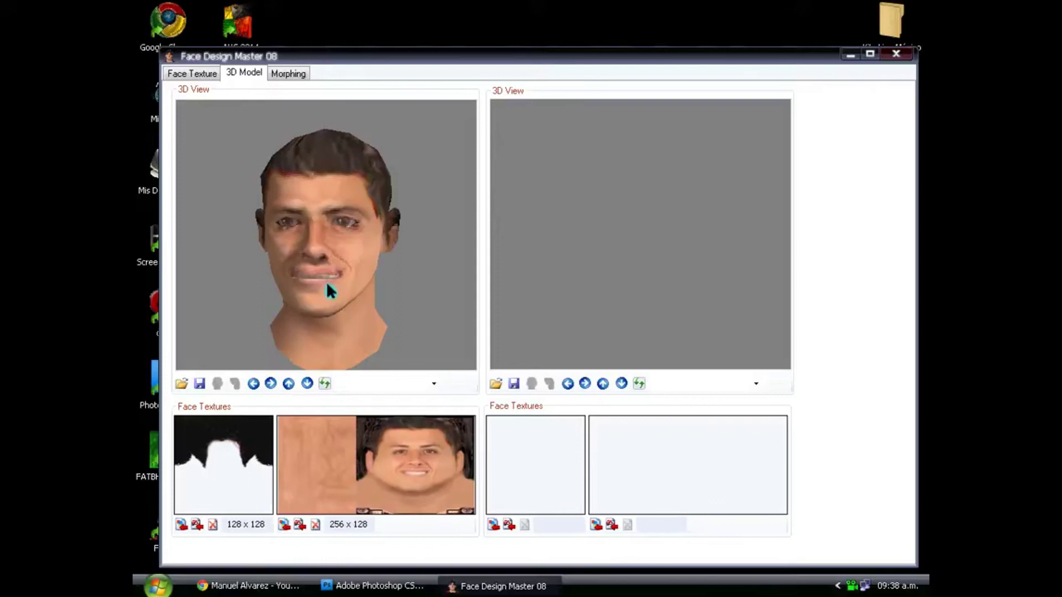
{"action": "mouse_move", "coordinate": [327, 281]}
{"action": "left_mouse_down"}
{"action": "mouse_move", "coordinate": [434, 281]}
{"action": "mouse_move", "coordinate": [217, 284]}
{"action": "mouse_move", "coordinate": [333, 284]}
{"action": "left_mouse_up"}
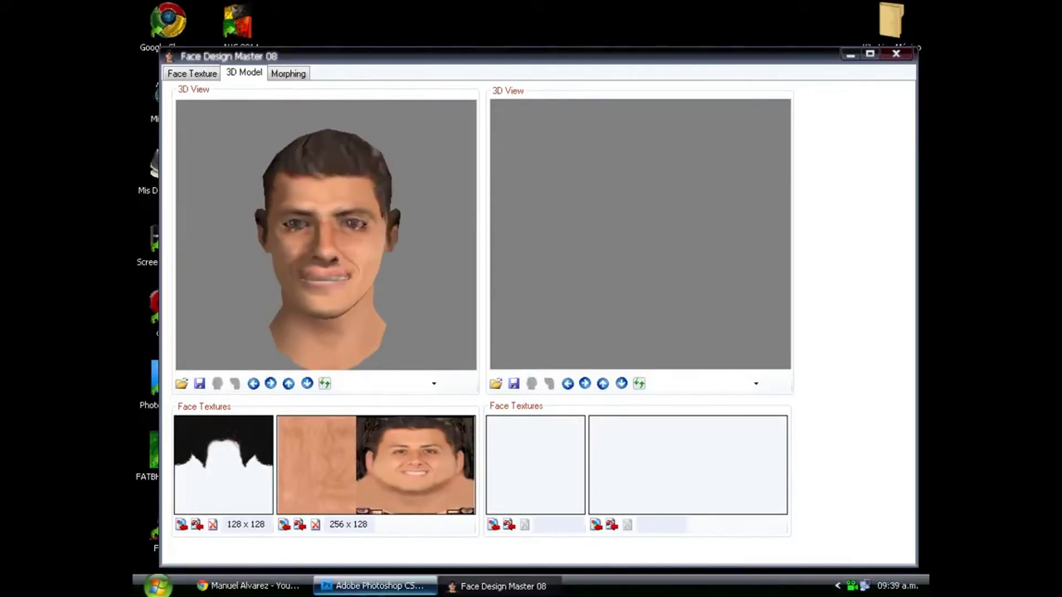
{"action": "left_click", "coordinate": [897, 53]}
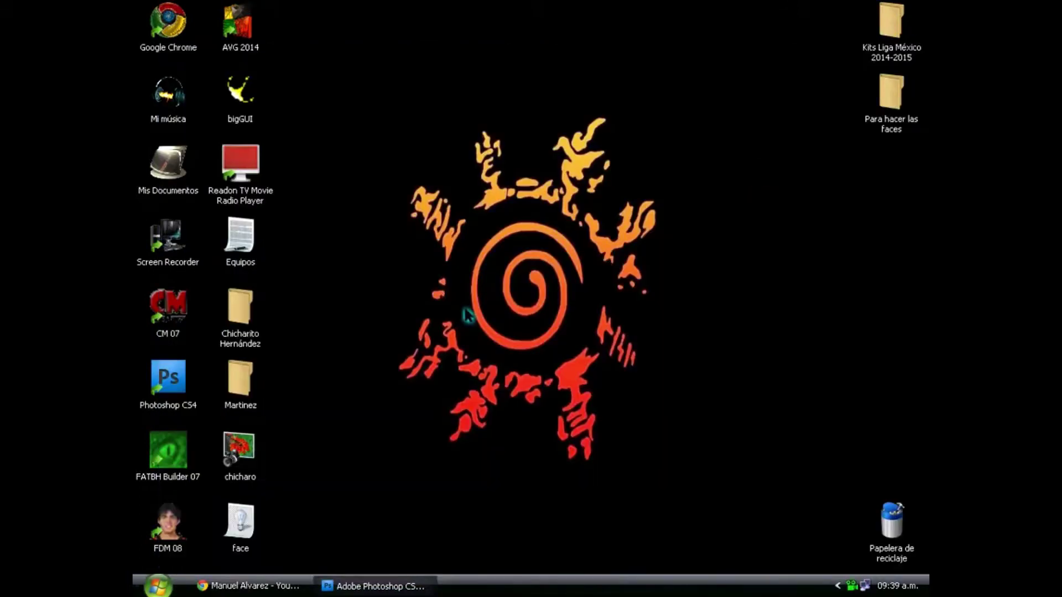